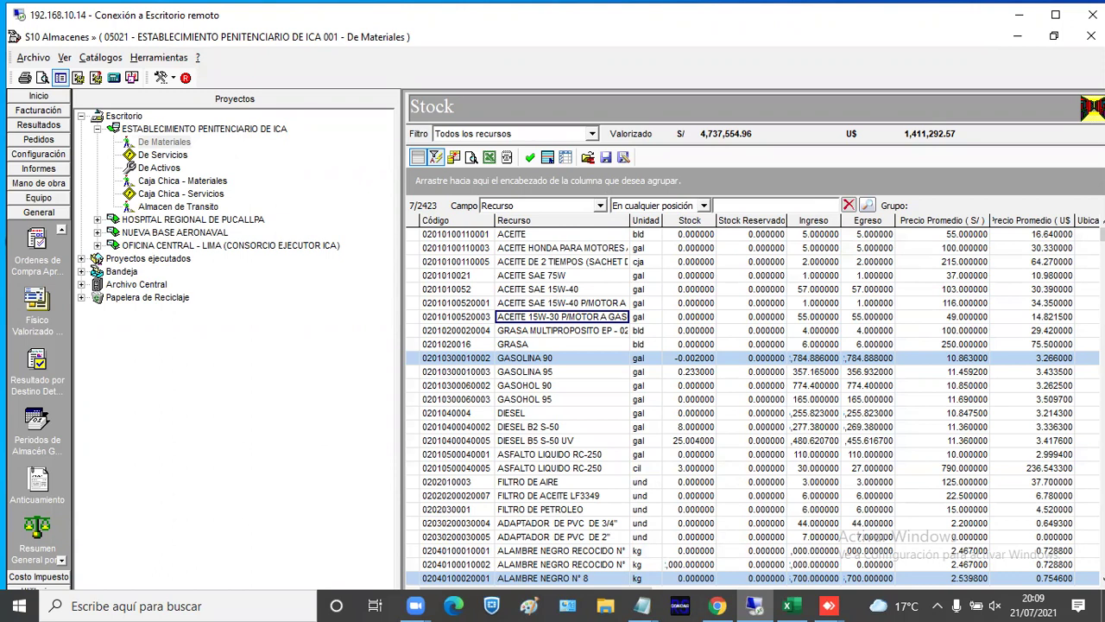
Sort the De Materiales stock list by Egreso and view its remaining columns with the remote desktop at full screen.
click(881, 223)
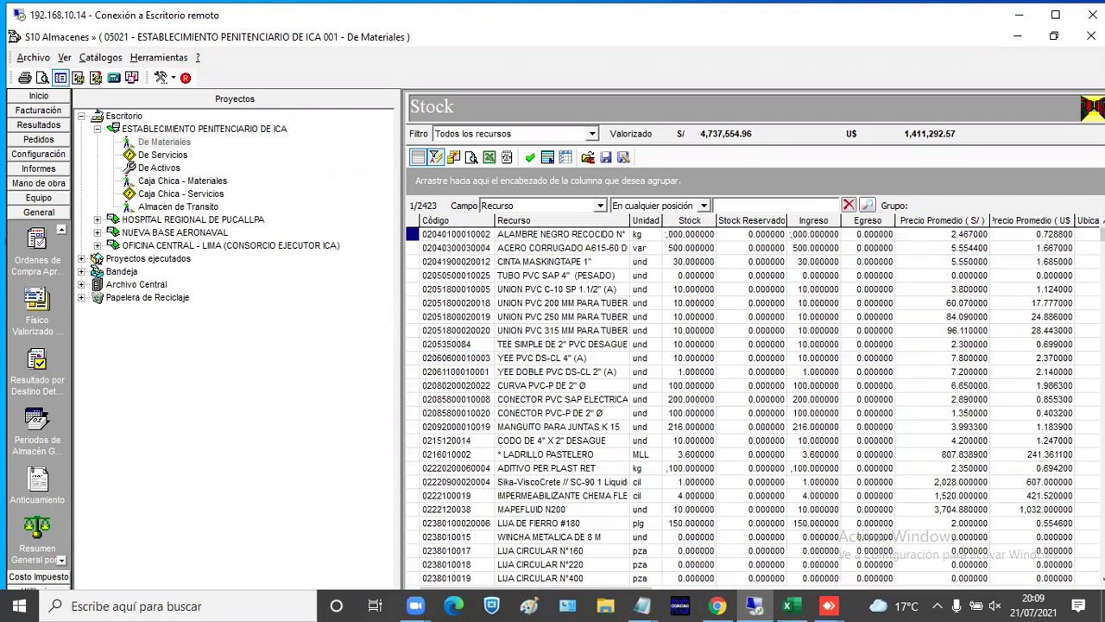
click(1055, 15)
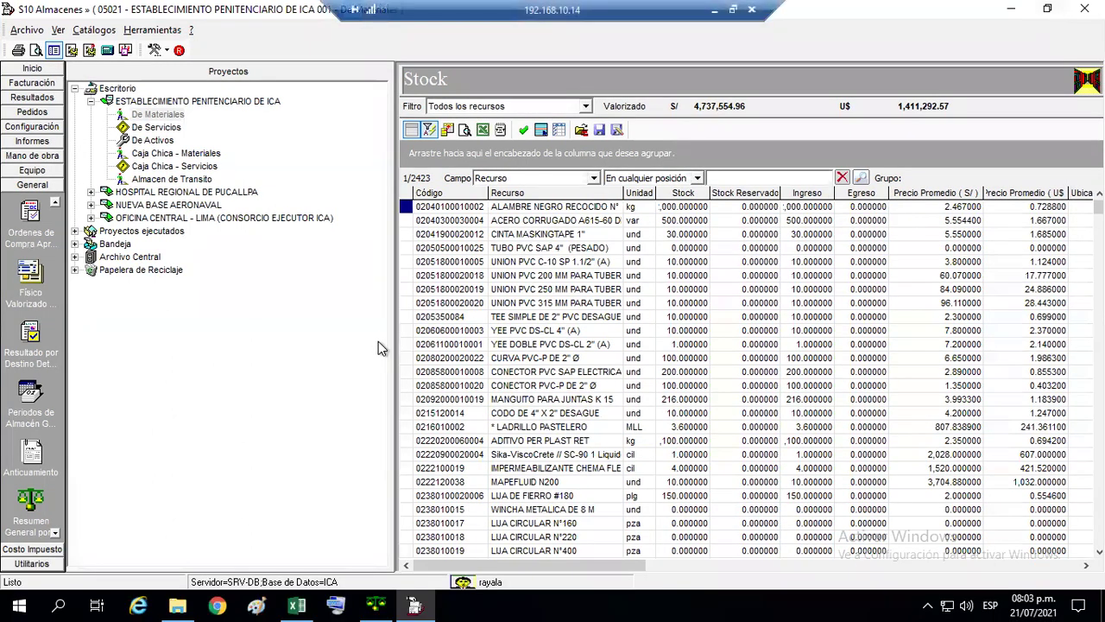
click(1091, 214)
double_click(1091, 213)
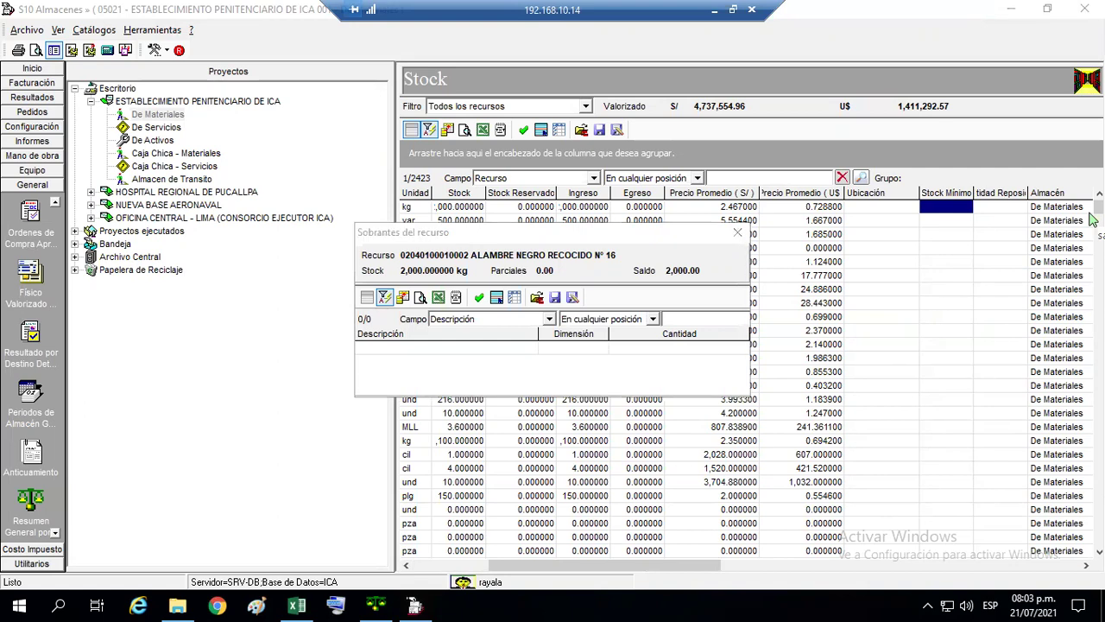
click(738, 232)
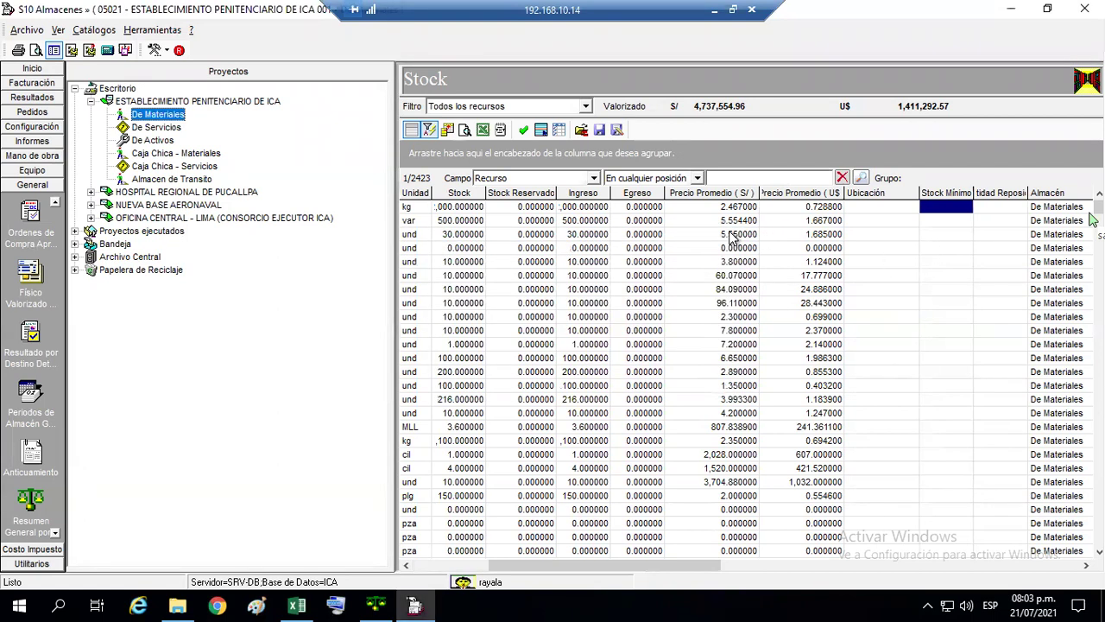
Open the Stock General view and choose CONSORCIO EJECUTOR ICA as the company.
click(34, 562)
click(28, 186)
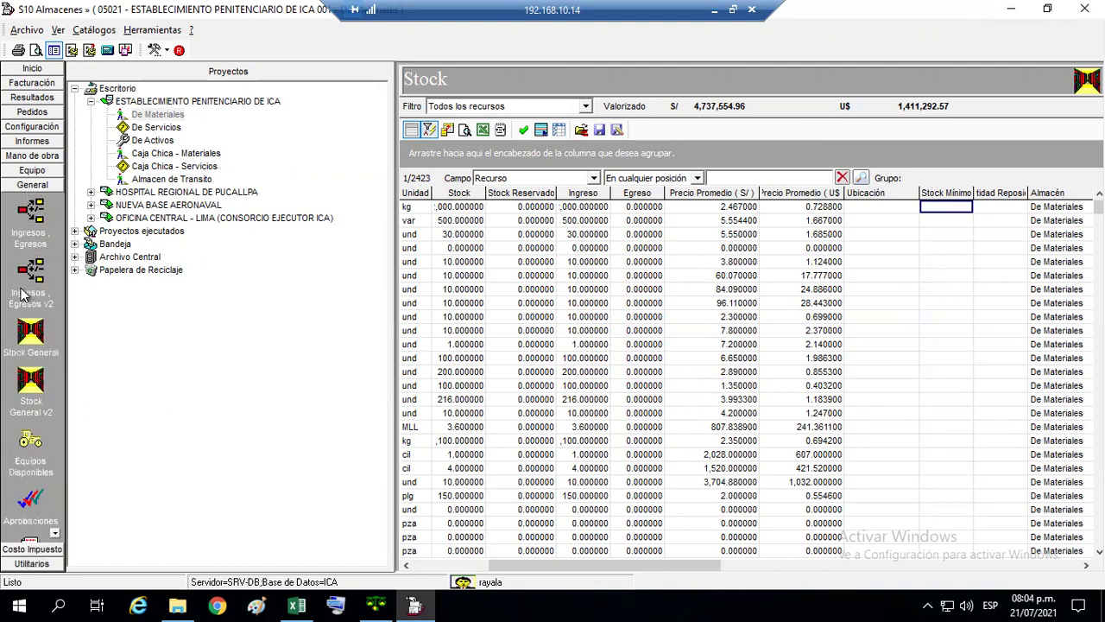
click(55, 535)
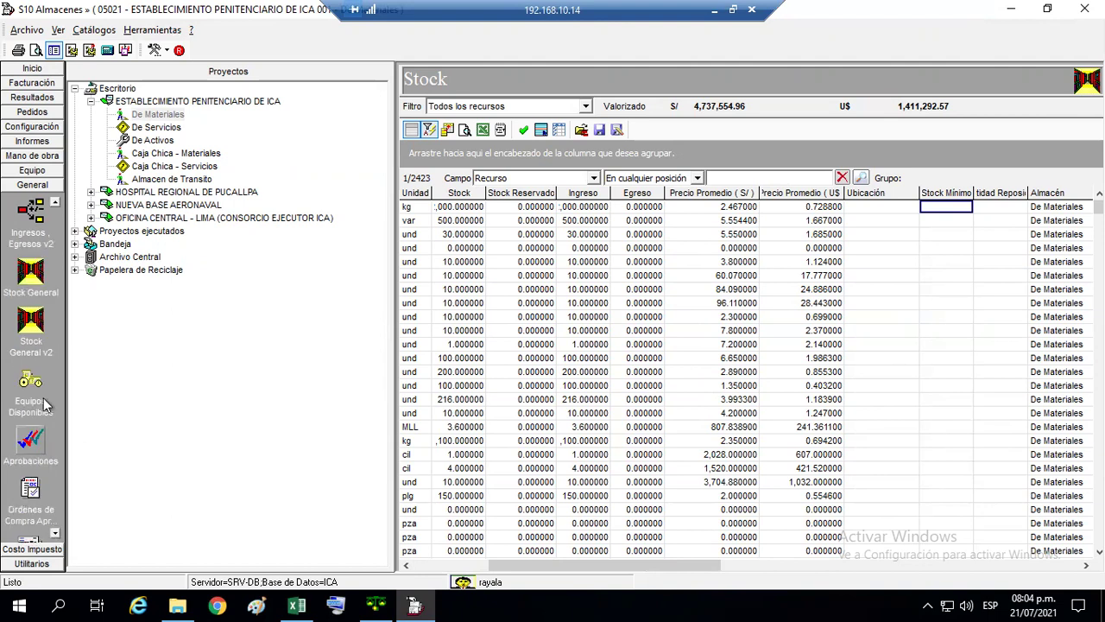
click(55, 204)
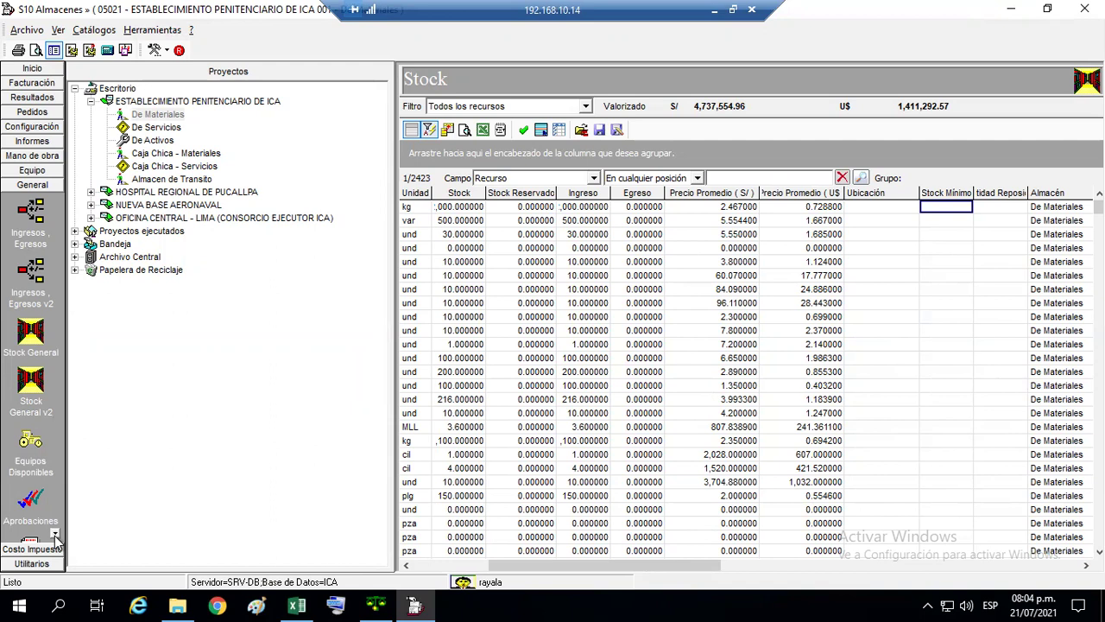
click(32, 344)
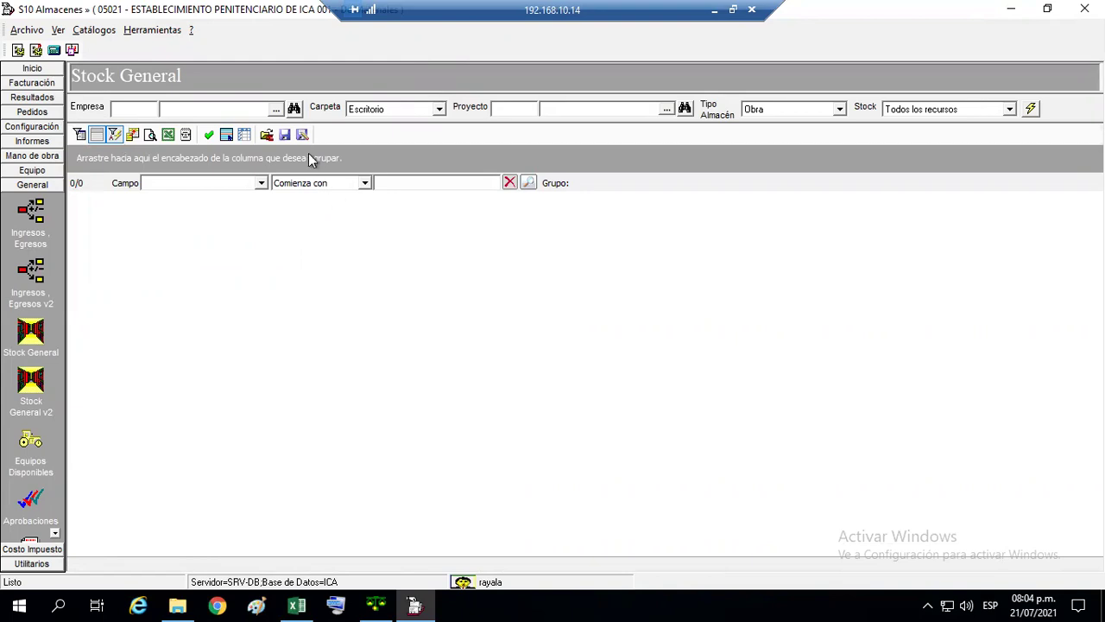
click(275, 109)
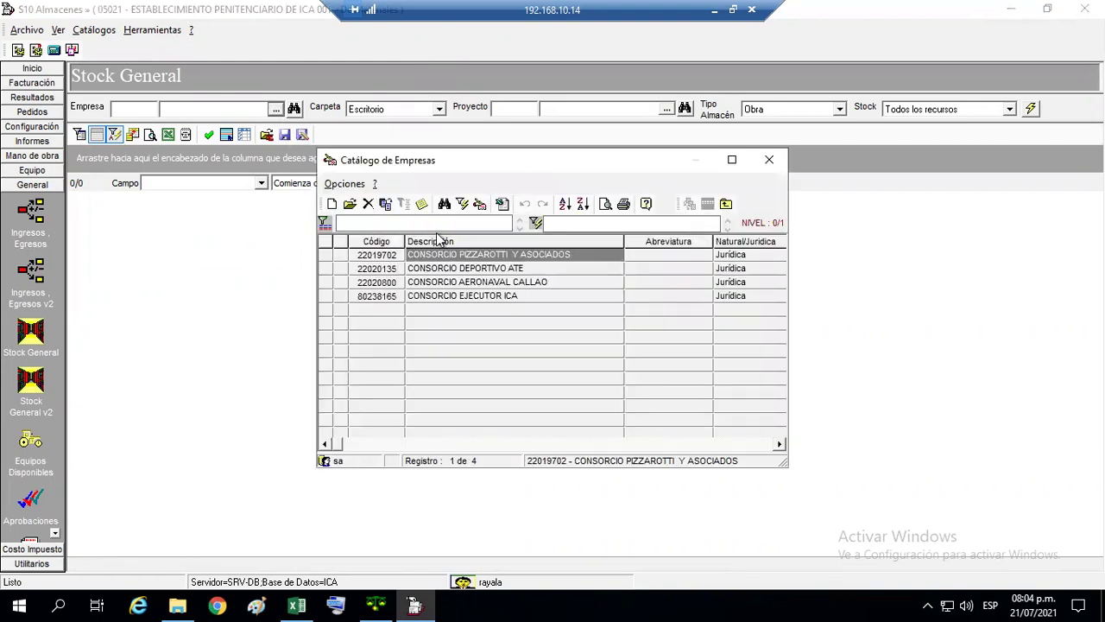
double_click(496, 296)
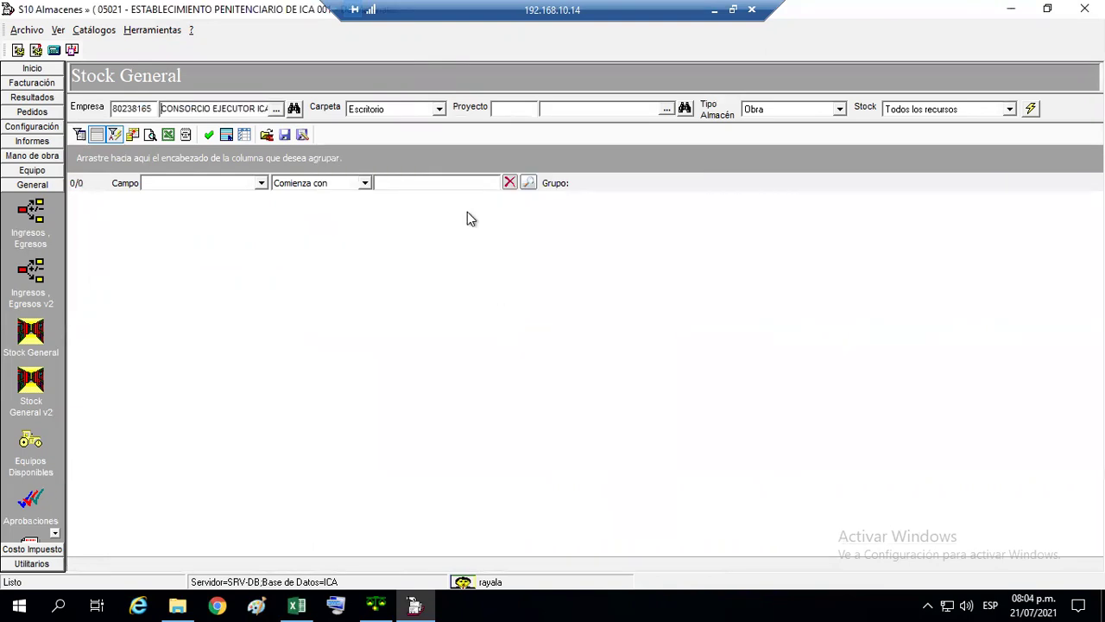
Select ESTABLECIMIENTO PENITENCIARIO DE ICA as the project while the folder is Escritorio.
click(667, 110)
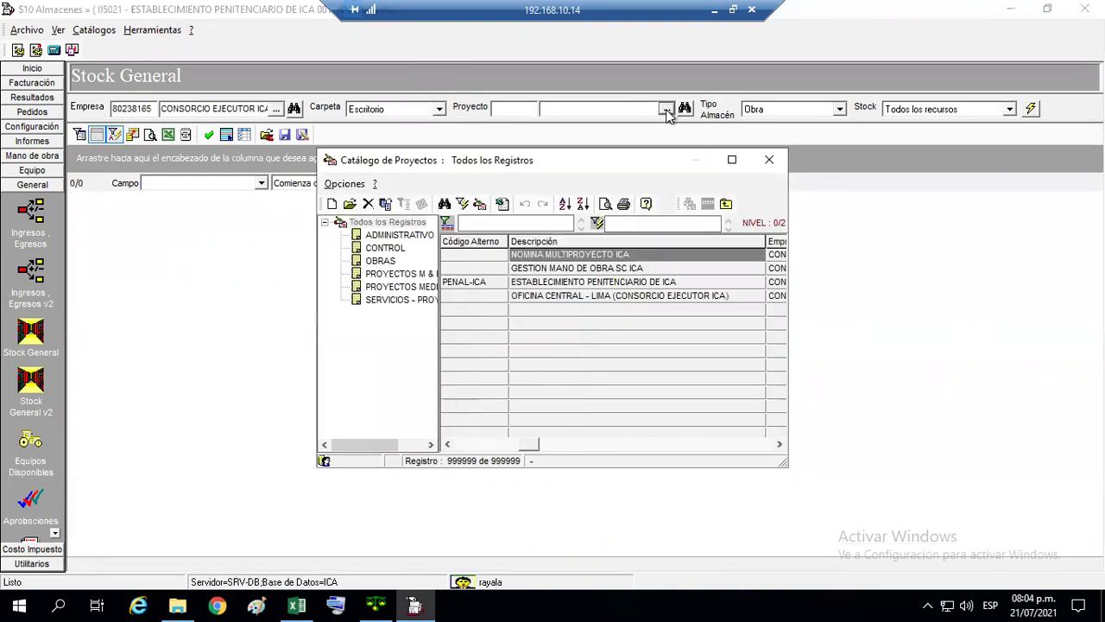
click(767, 161)
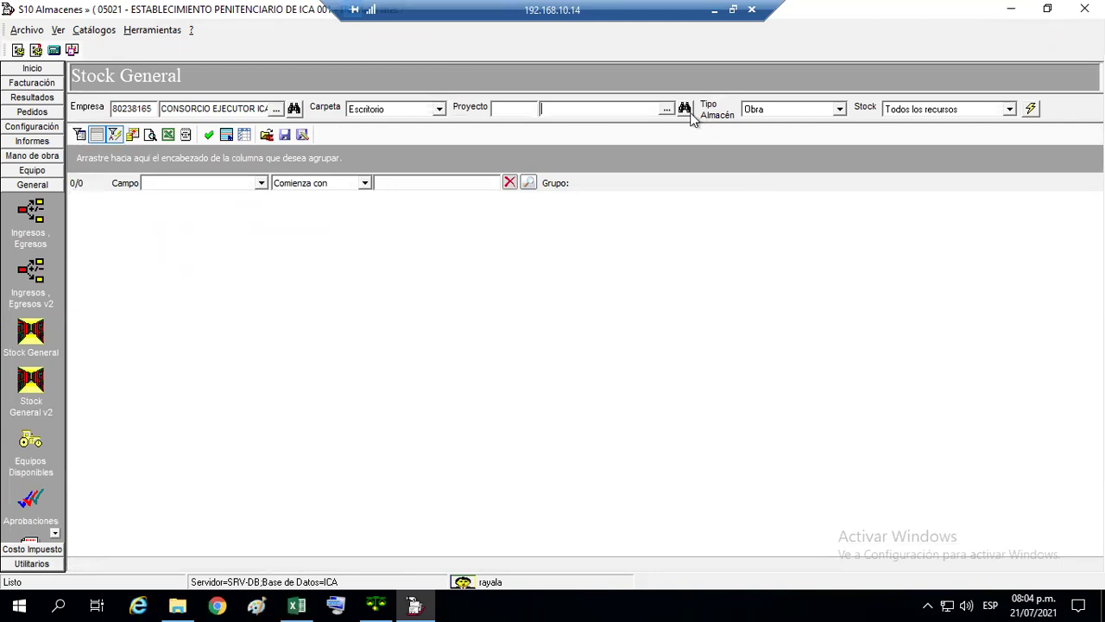
click(667, 109)
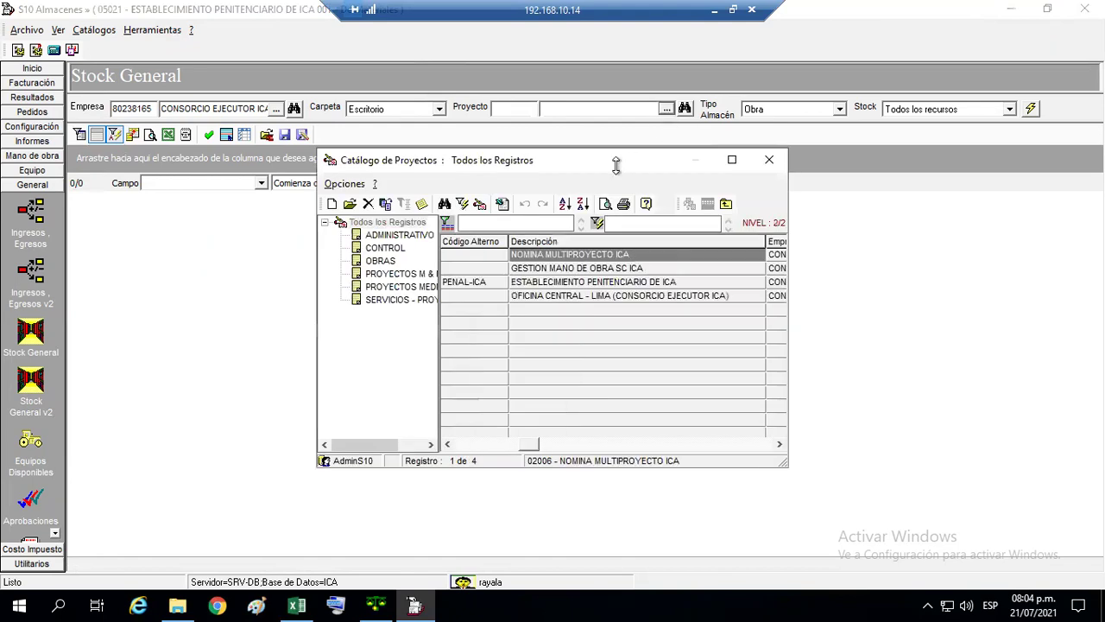
click(486, 445)
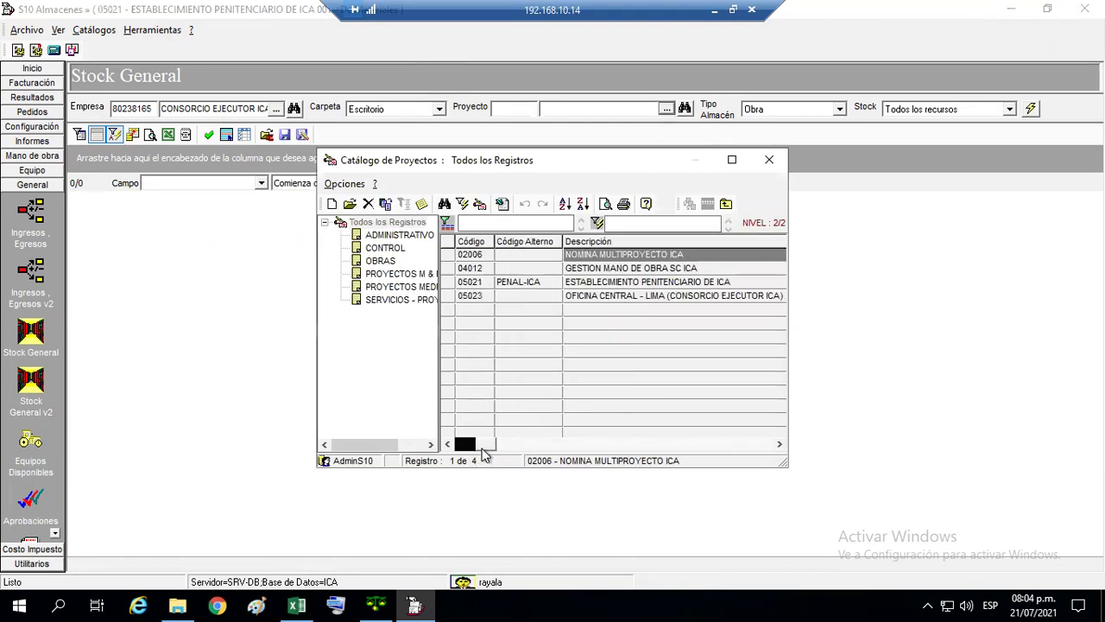
double_click(618, 282)
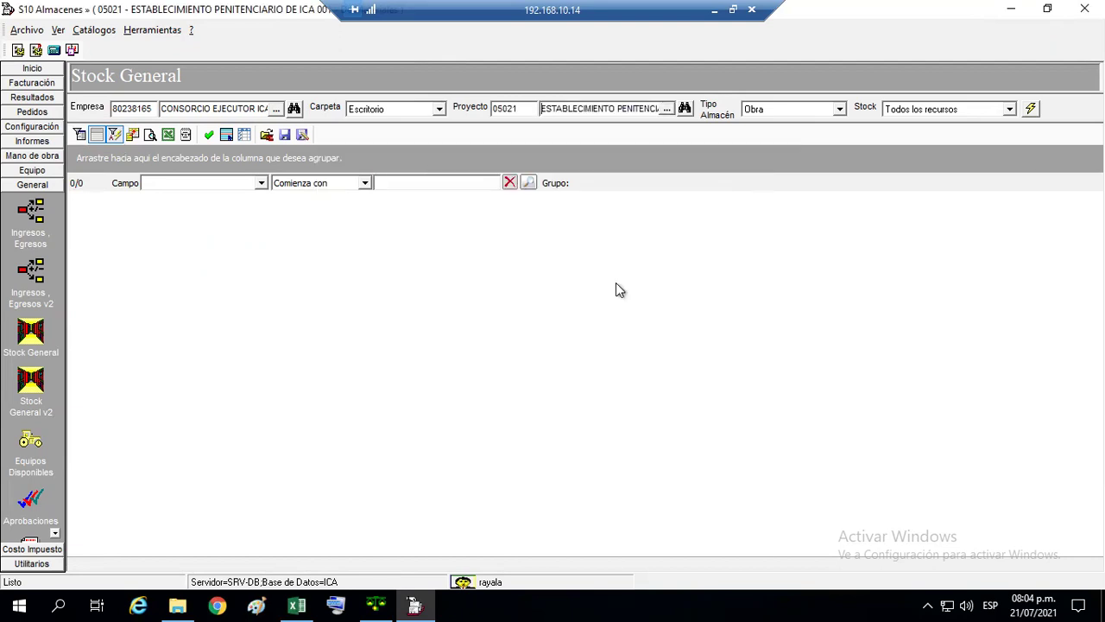
Set the warehouse type to Obra and the folder to Todos for the general stock query.
click(839, 110)
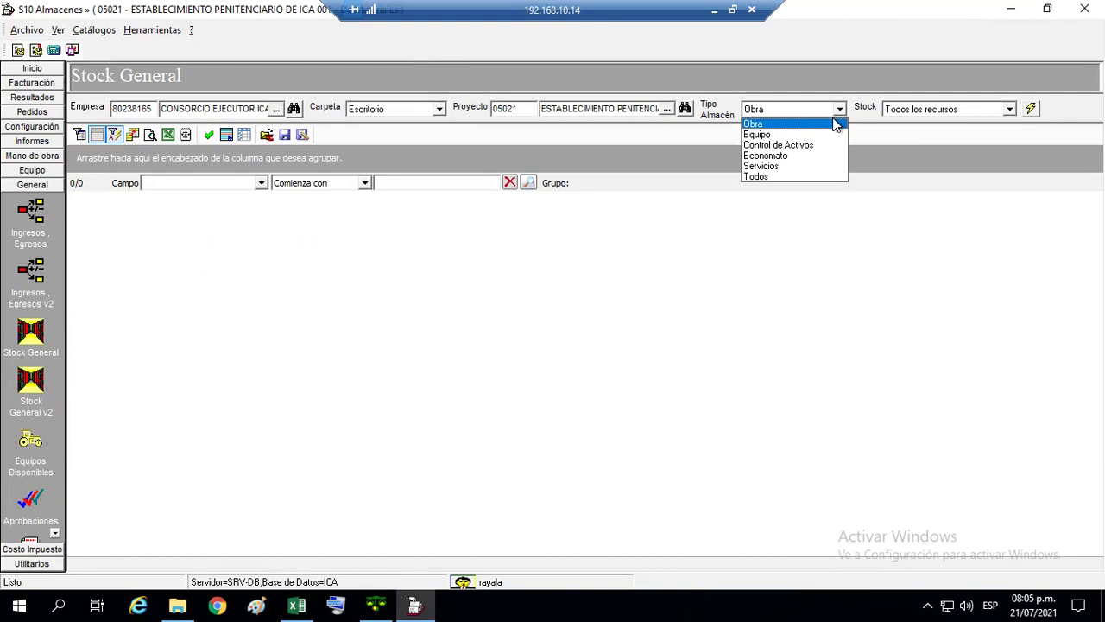
click(831, 125)
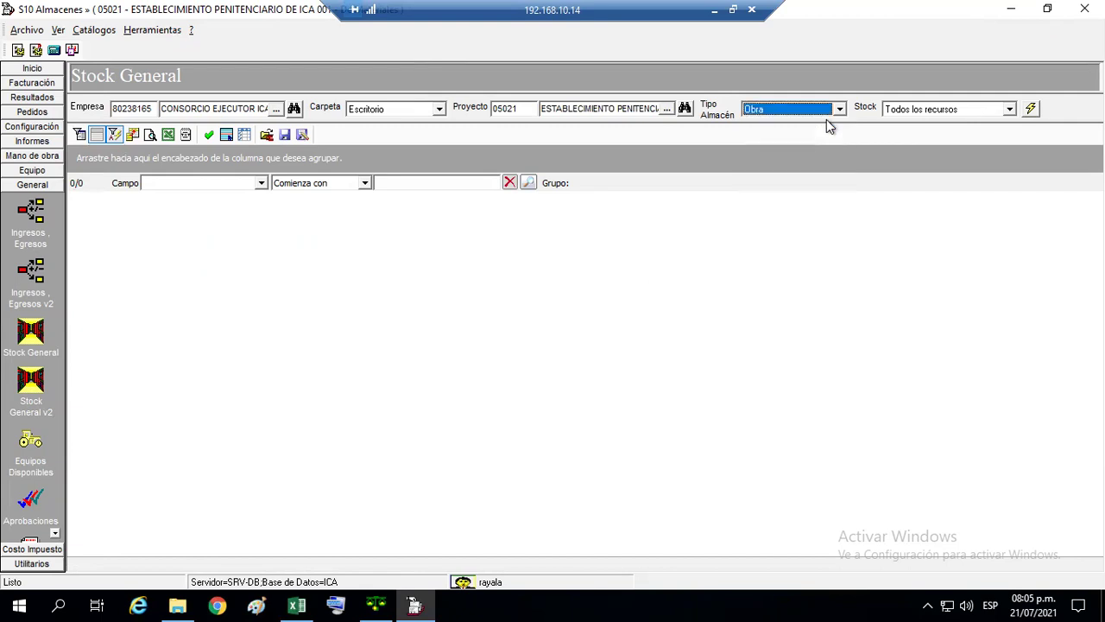
click(444, 110)
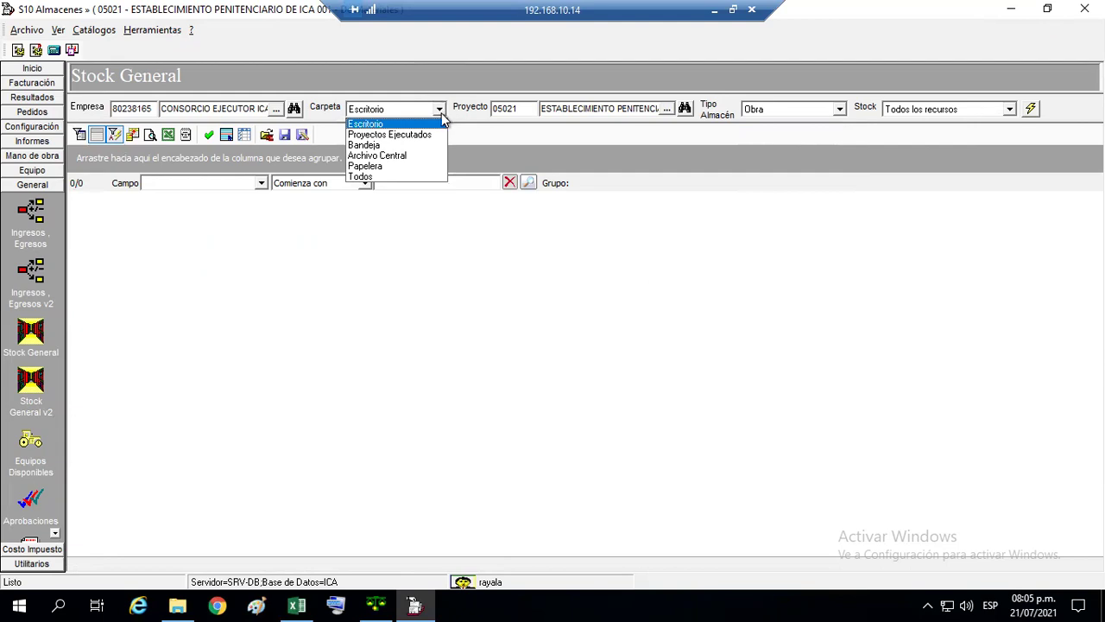
click(416, 176)
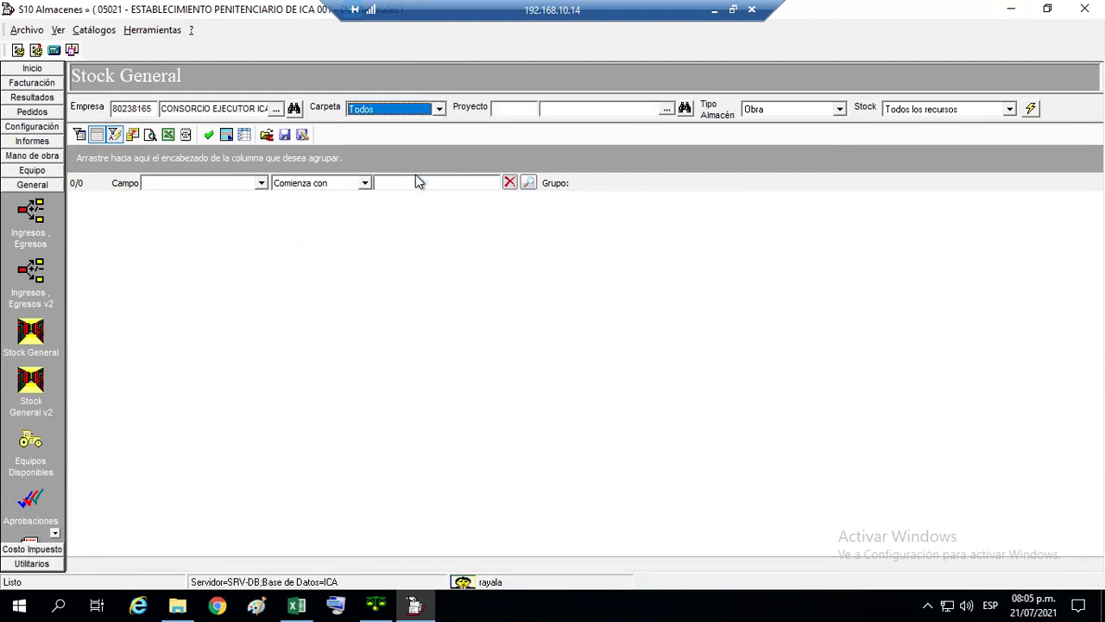
Choose ESTABLECIMIENTO PENITENCIARIO DE ICA as the project under all folders and run the general stock query.
click(667, 109)
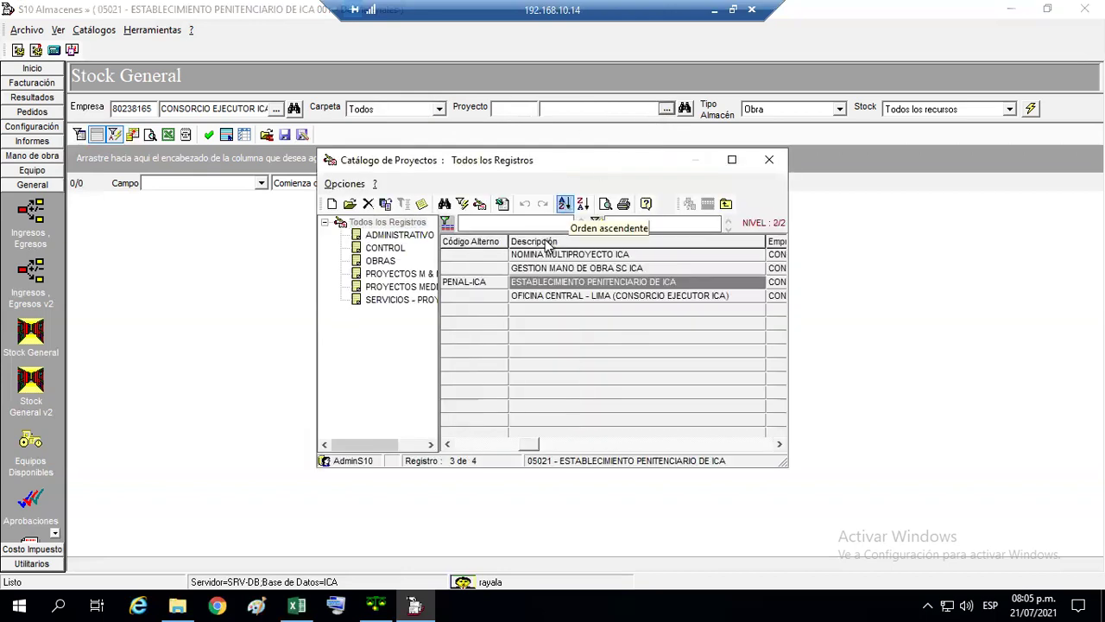
double_click(617, 286)
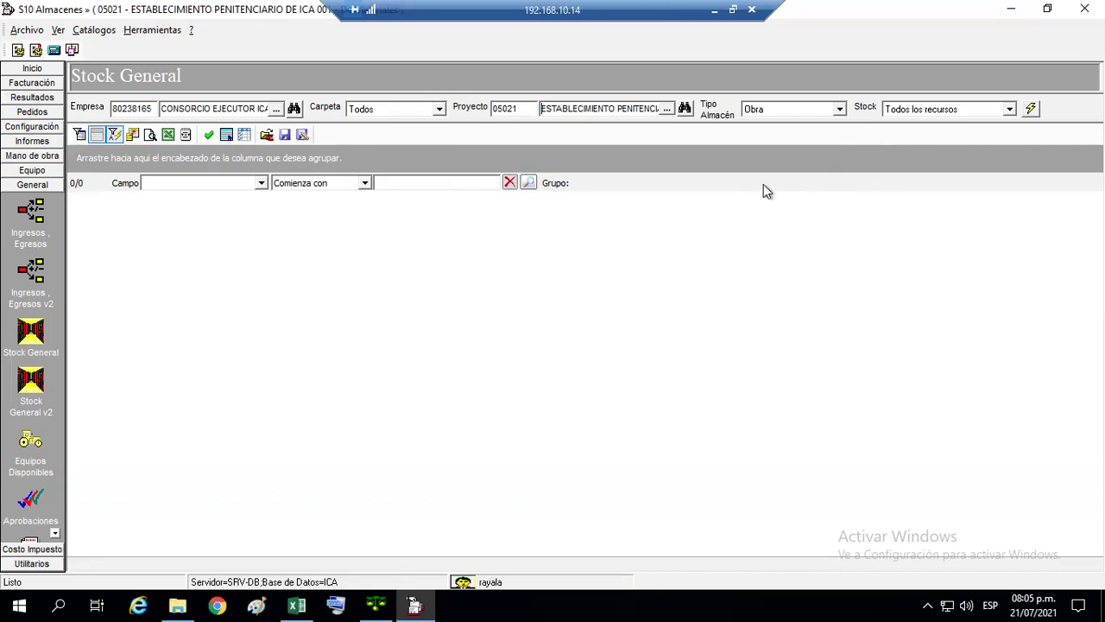
click(1031, 109)
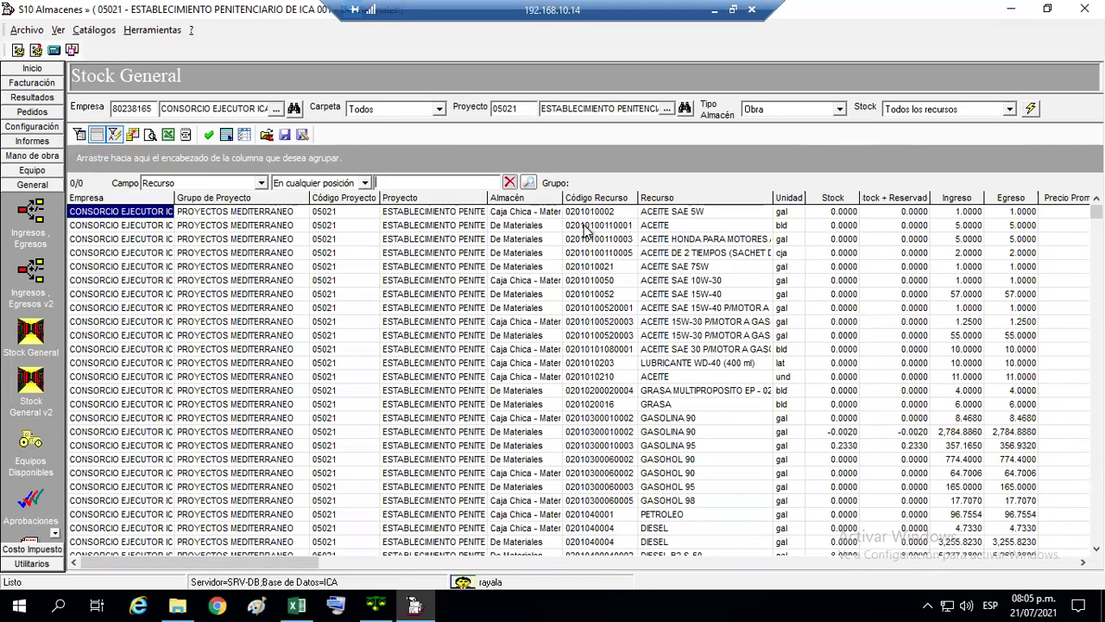
Export the general stock list to an Excel workbook named STOCKGENERALESPECIAL on the Desktop.
click(459, 257)
click(168, 135)
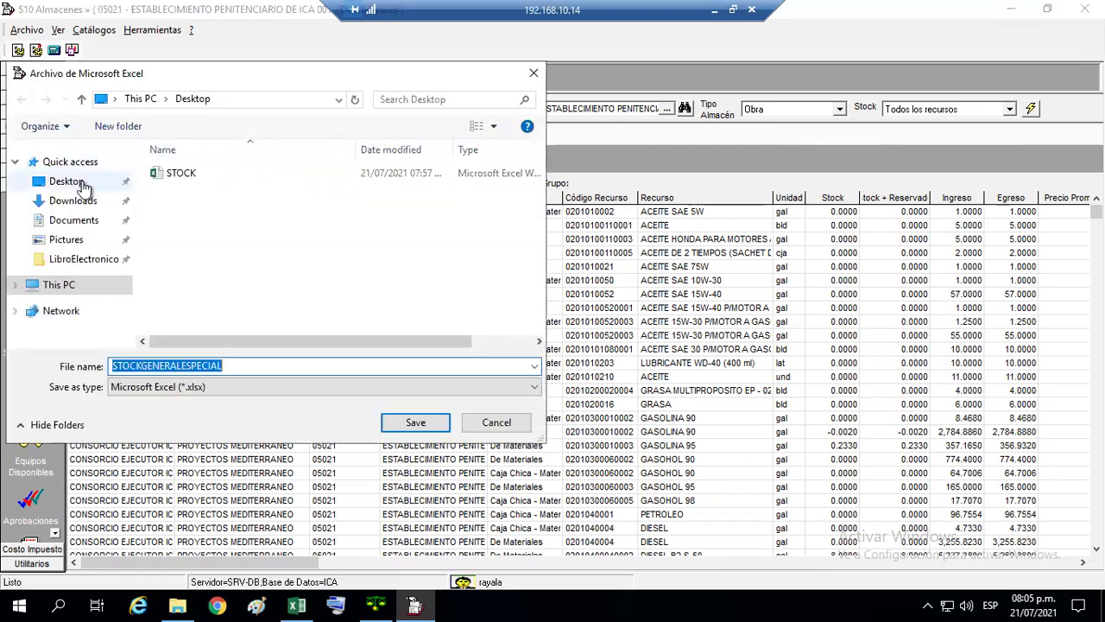
click(86, 180)
click(414, 423)
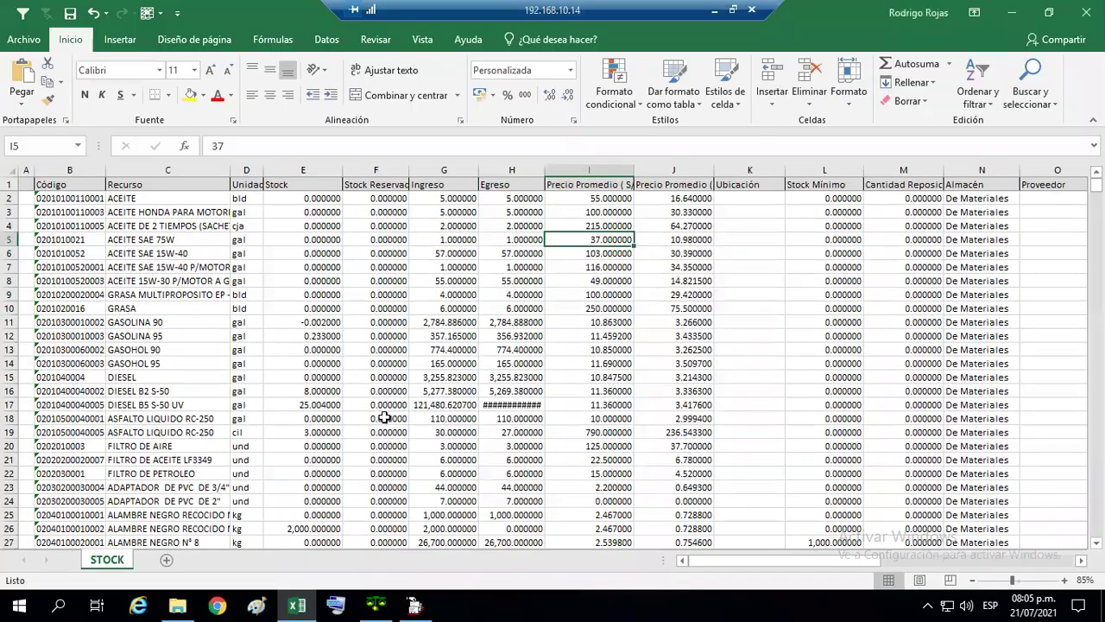
Minimize the STOCK workbook in Excel and return to S10 Almacenes.
click(500, 268)
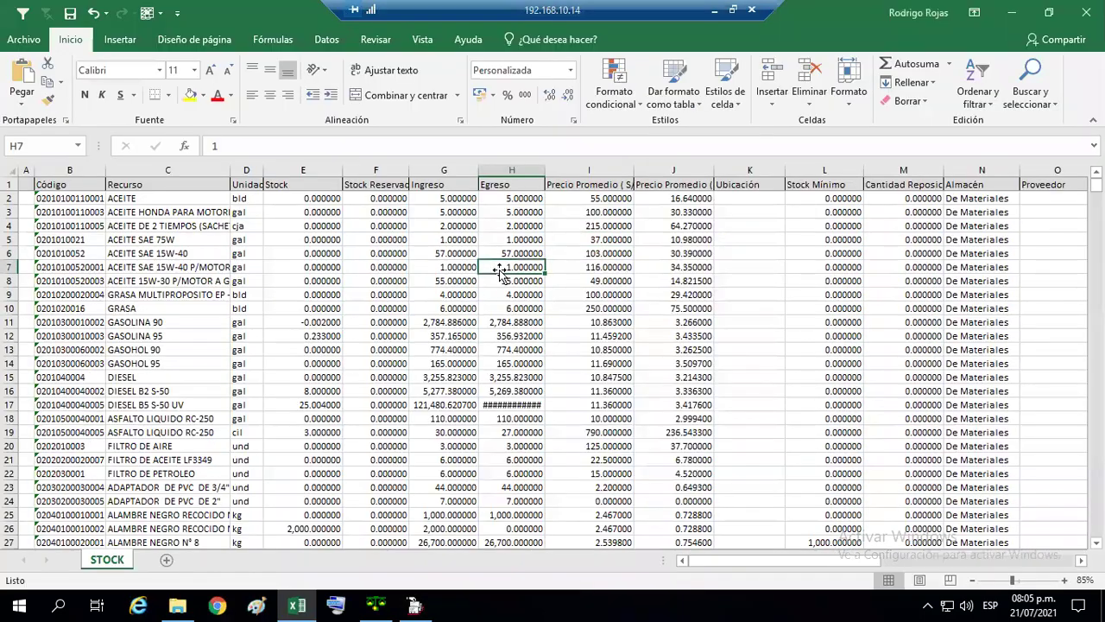
click(1014, 15)
click(1015, 16)
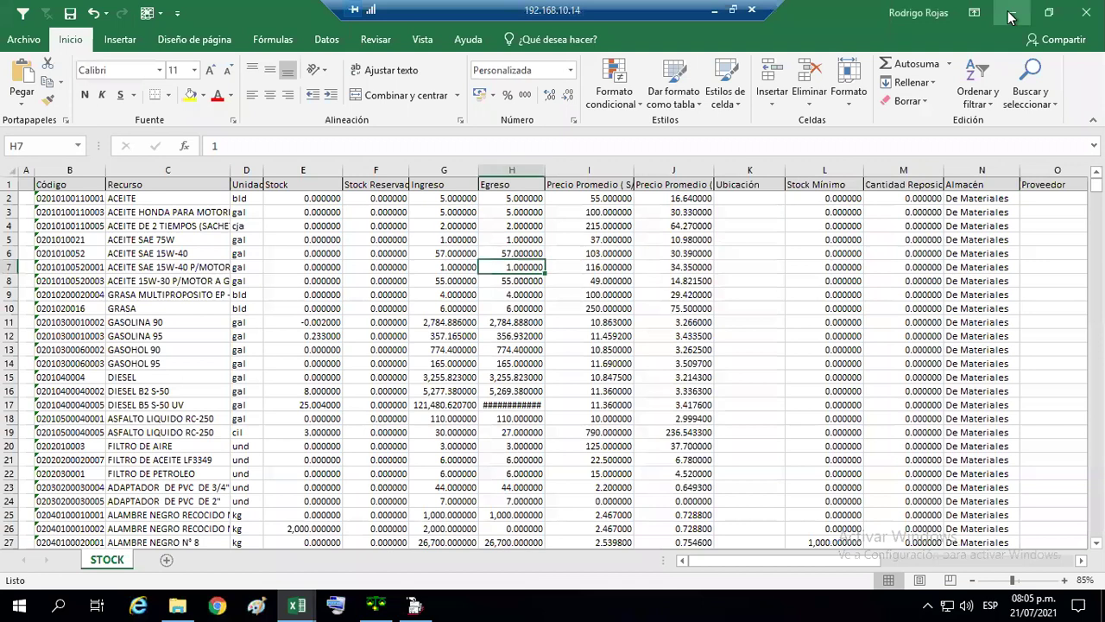
click(1012, 14)
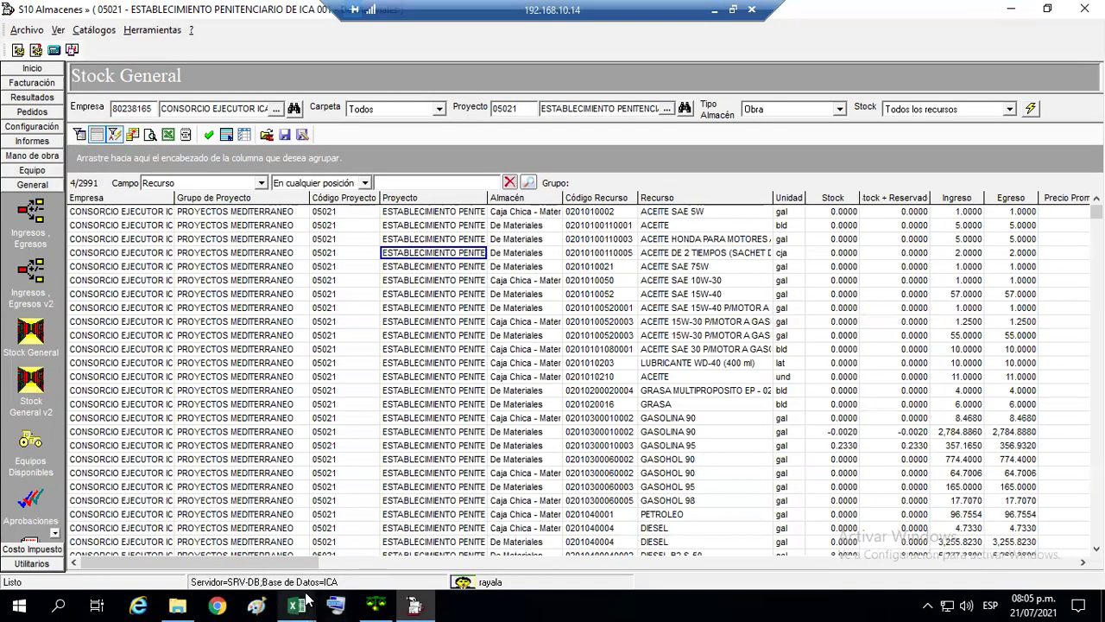
mouse_move(307, 599)
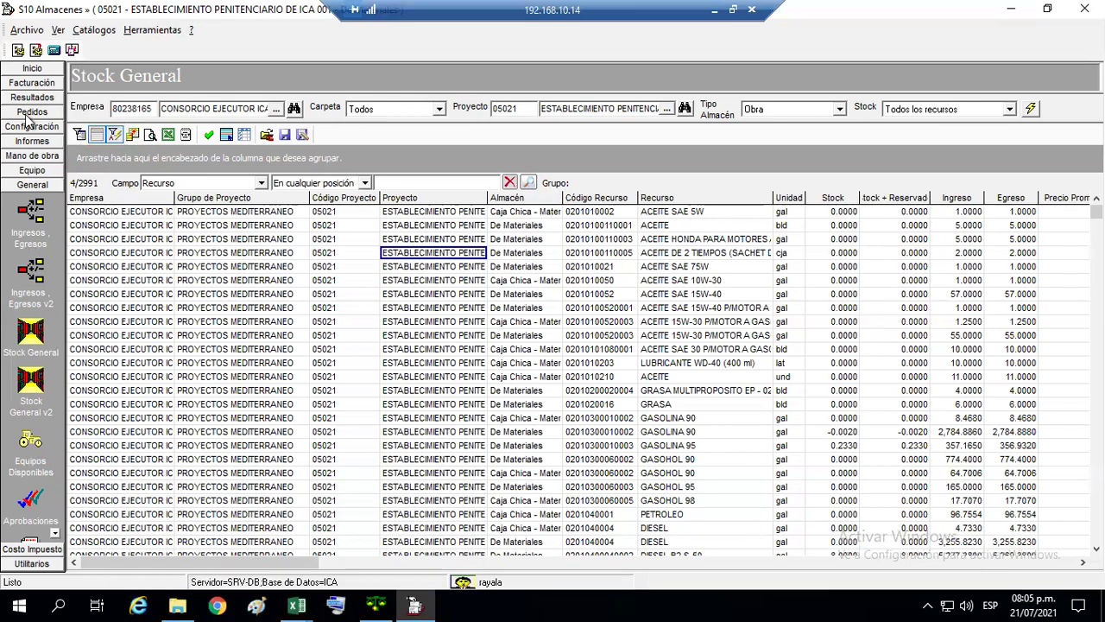
Open the Stock view of the Inicio module for the whole ESTABLECIMIENTO PENITENCIARIO DE ICA project instead of a single warehouse.
click(34, 71)
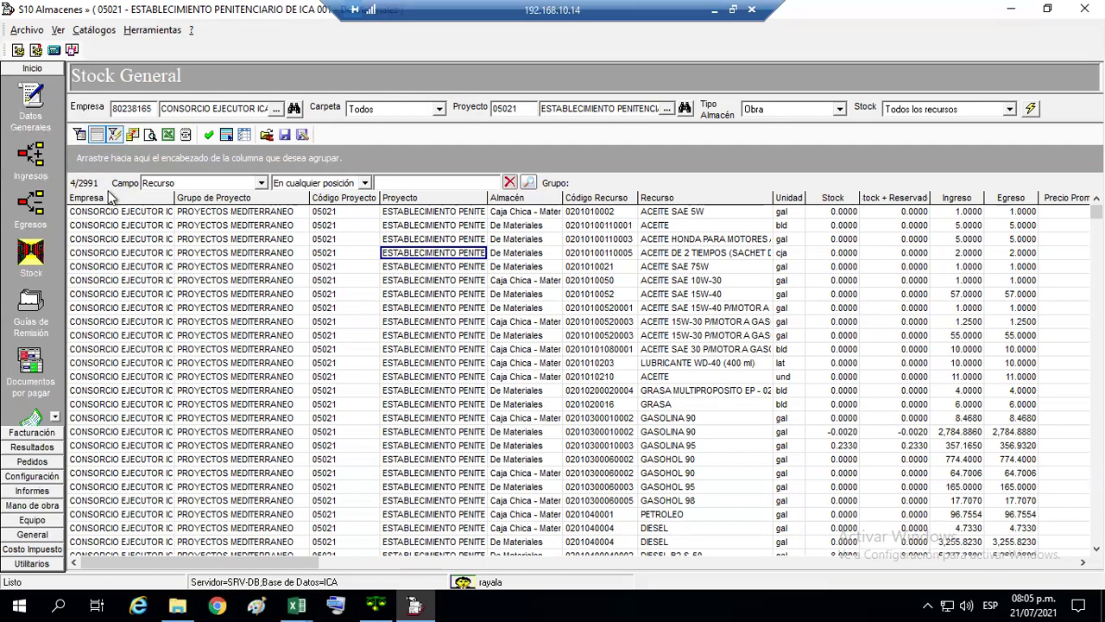
click(31, 255)
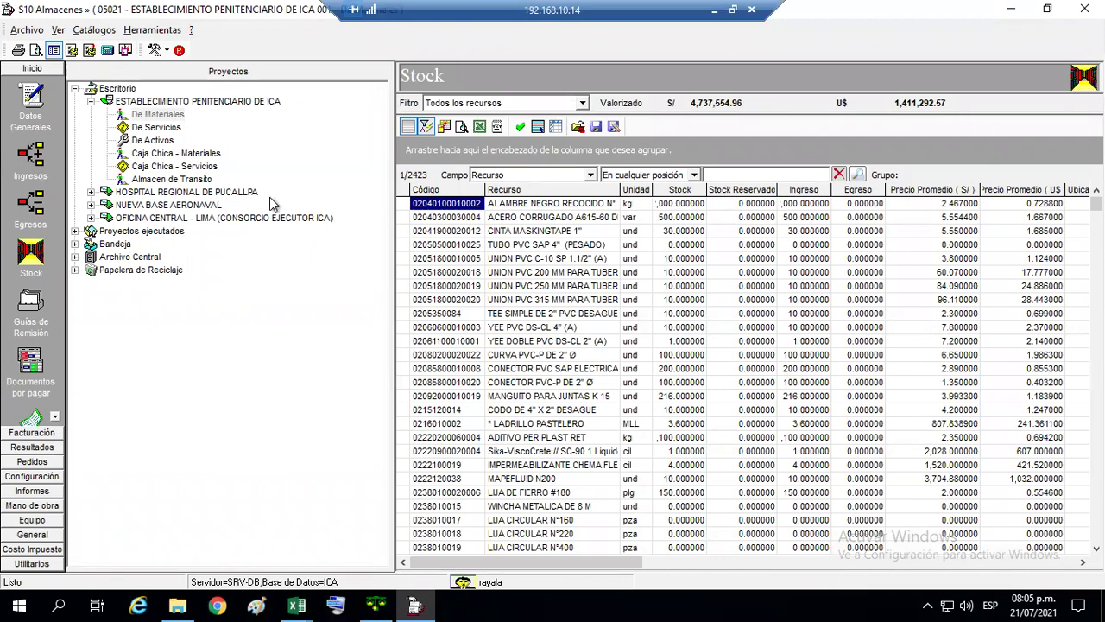
click(91, 101)
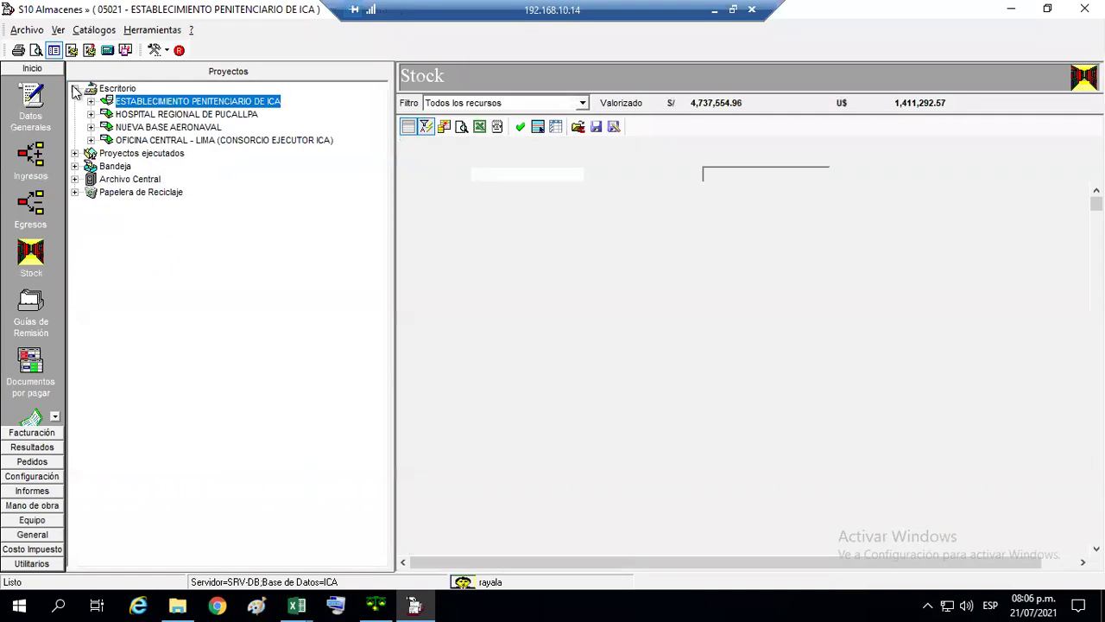
click(75, 92)
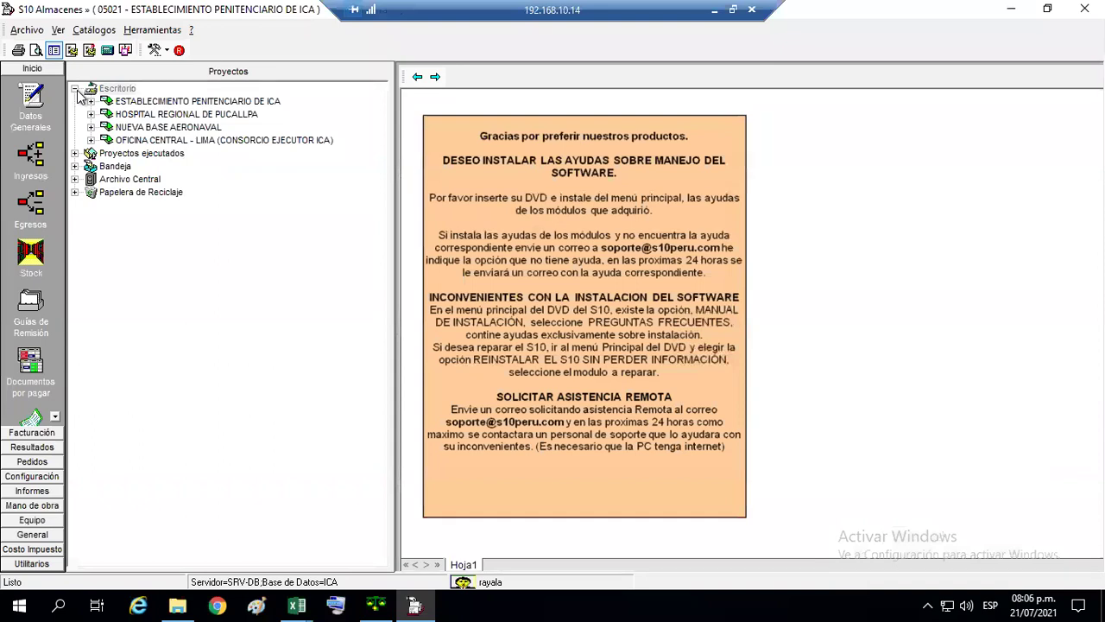
click(75, 89)
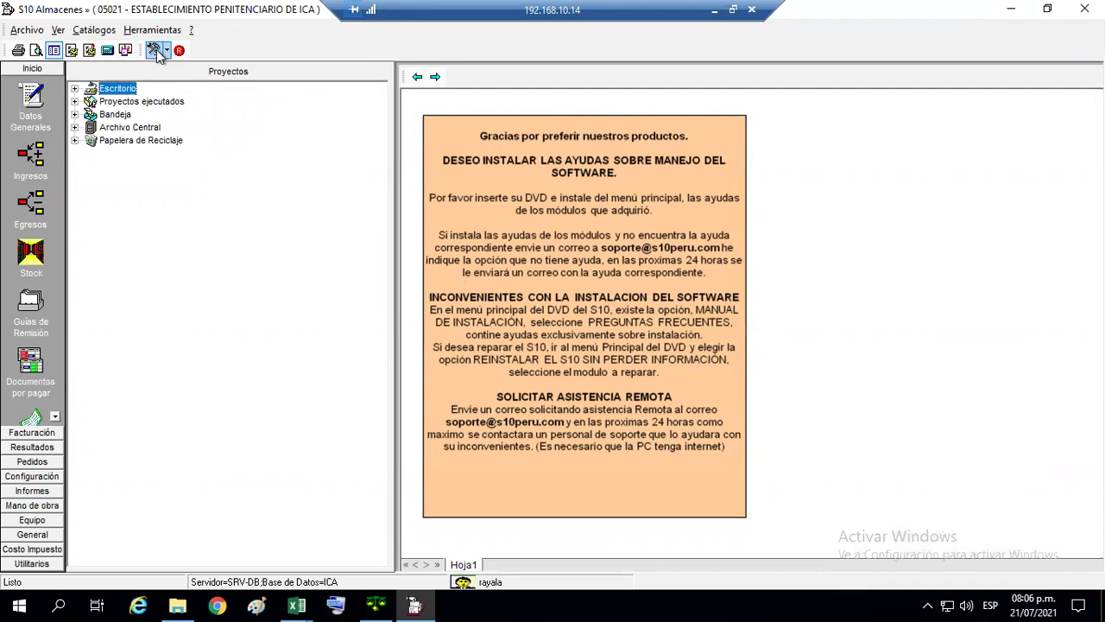
click(75, 89)
click(90, 101)
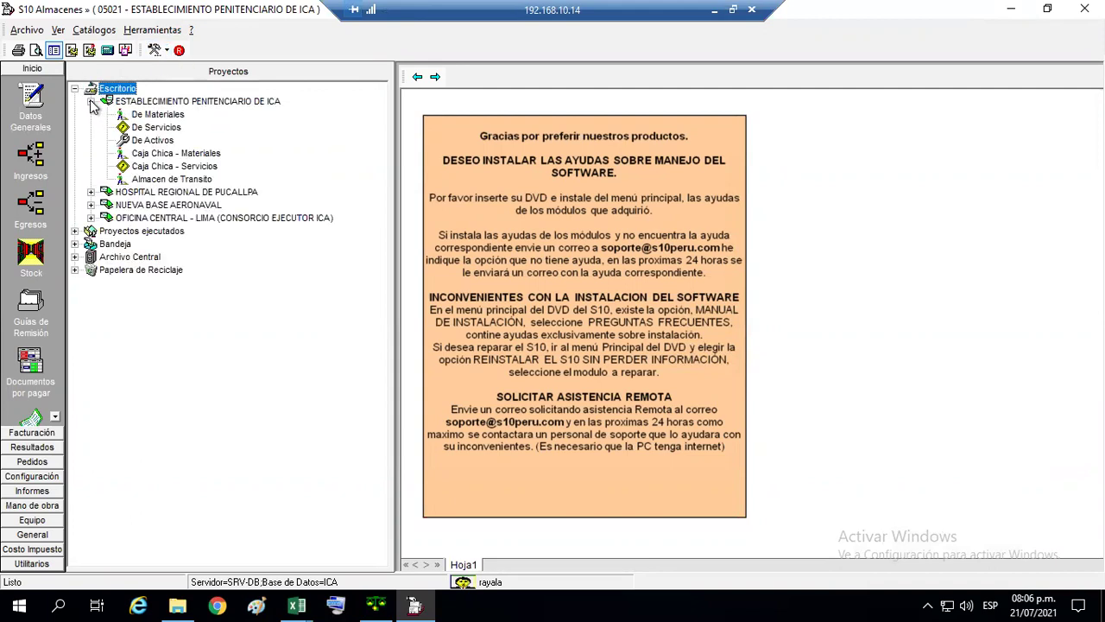
click(141, 102)
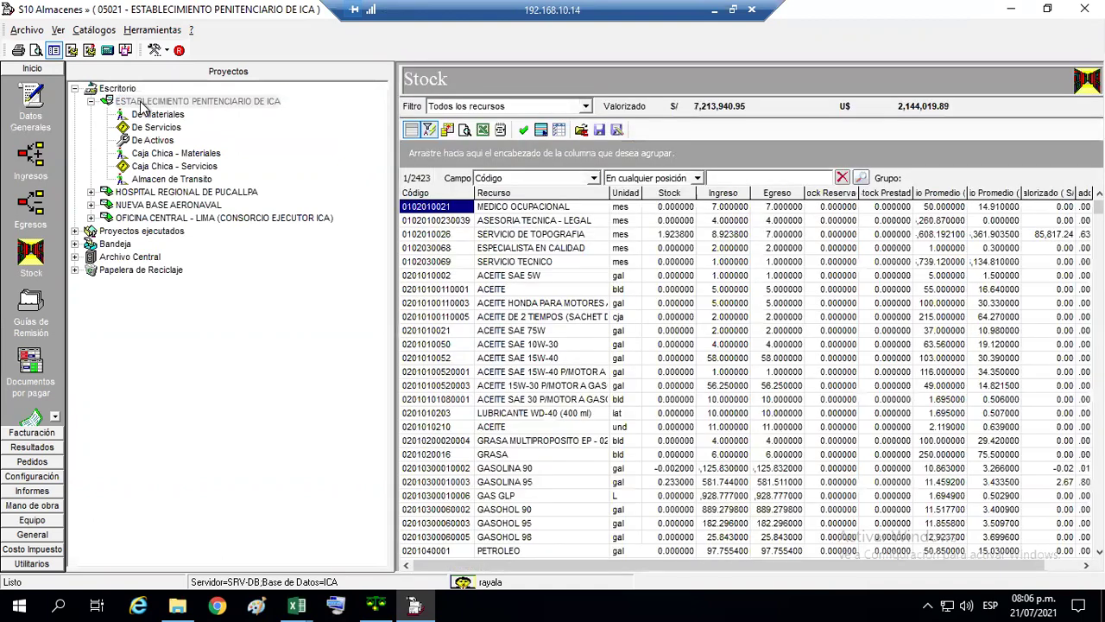
Show the stock of the De Materiales warehouse under ESTABLECIMIENTO PENITENCIARIO DE ICA in Kardex view mode.
click(154, 114)
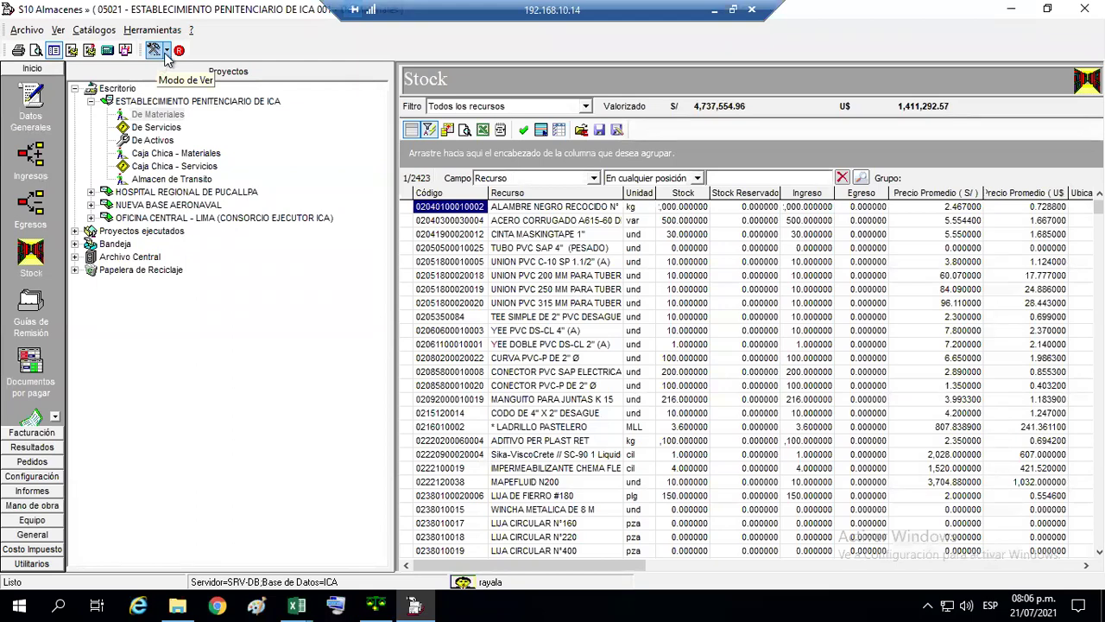
click(167, 54)
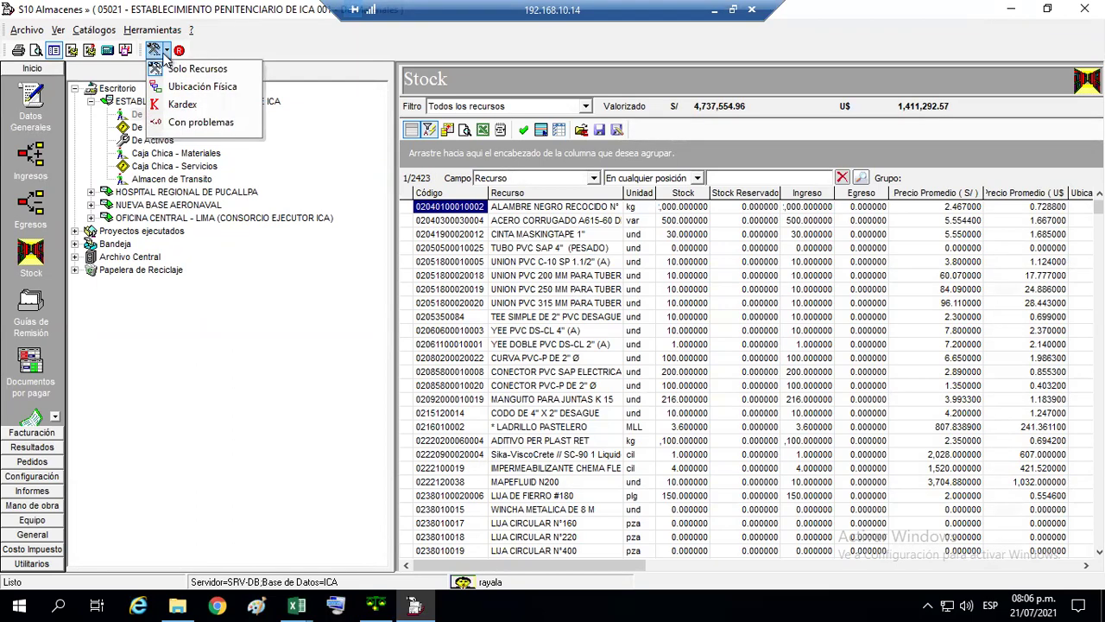
click(181, 106)
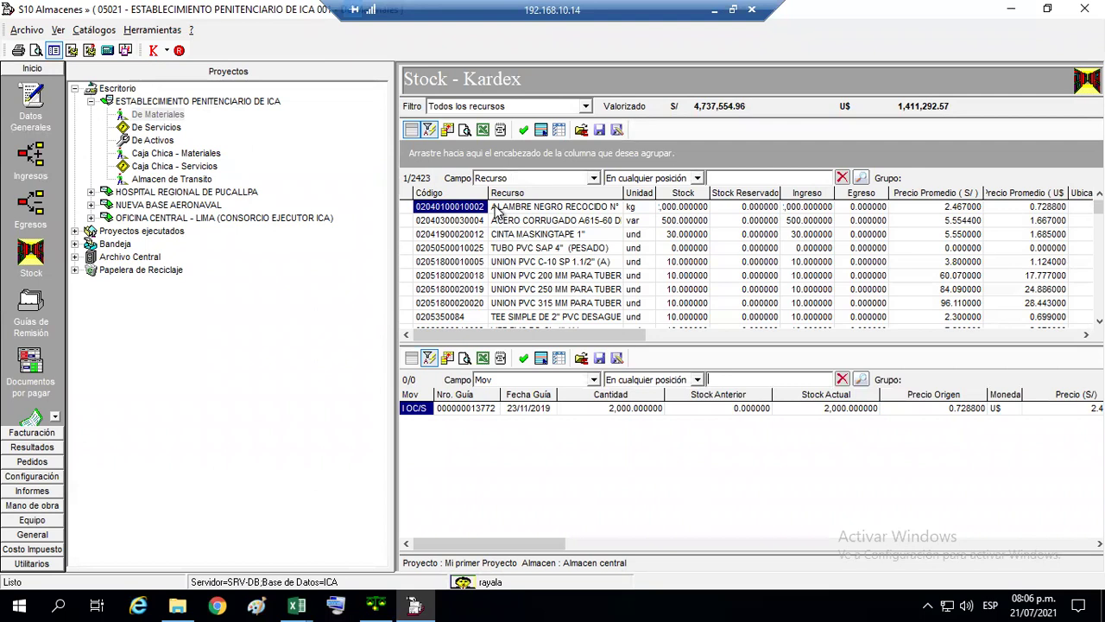
Open the Kardex print preview options from the TUBO PVC SAP 4" (PESADO) resource and set the date range to 01/01/2021–30/06/2021.
click(613, 250)
right_click(613, 253)
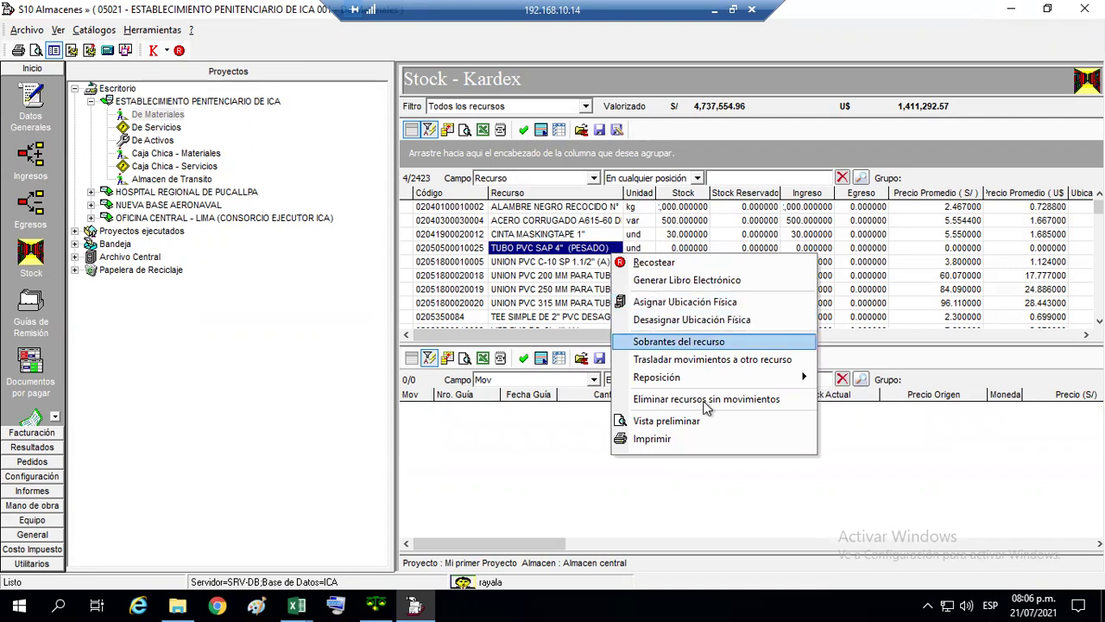
click(667, 420)
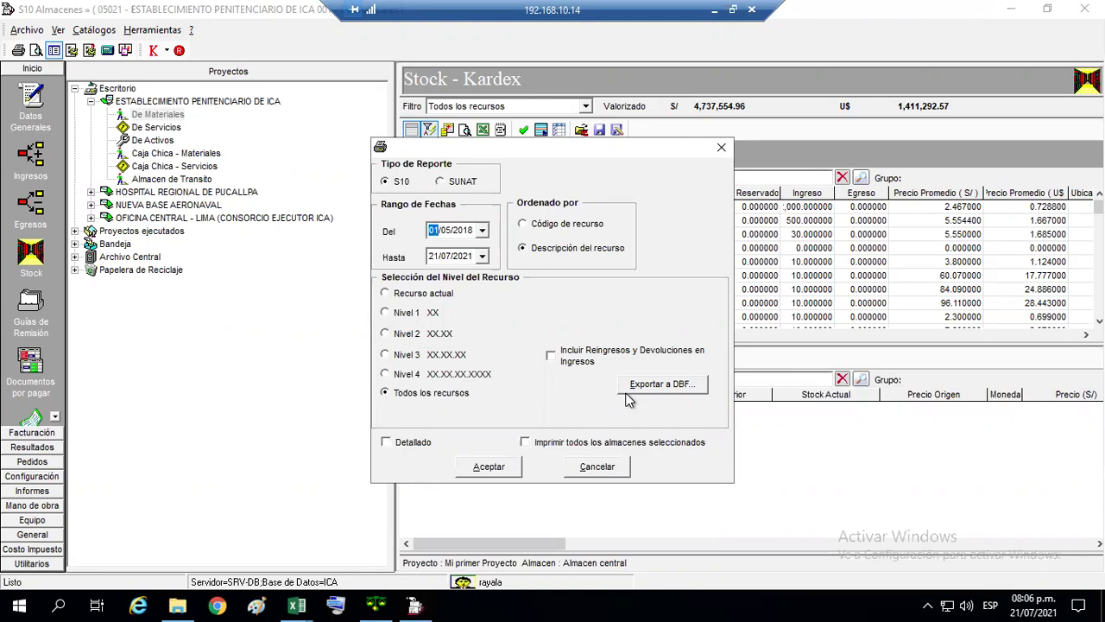
text(01/01/2021)
key(Tab)
text(306)
key(Right)
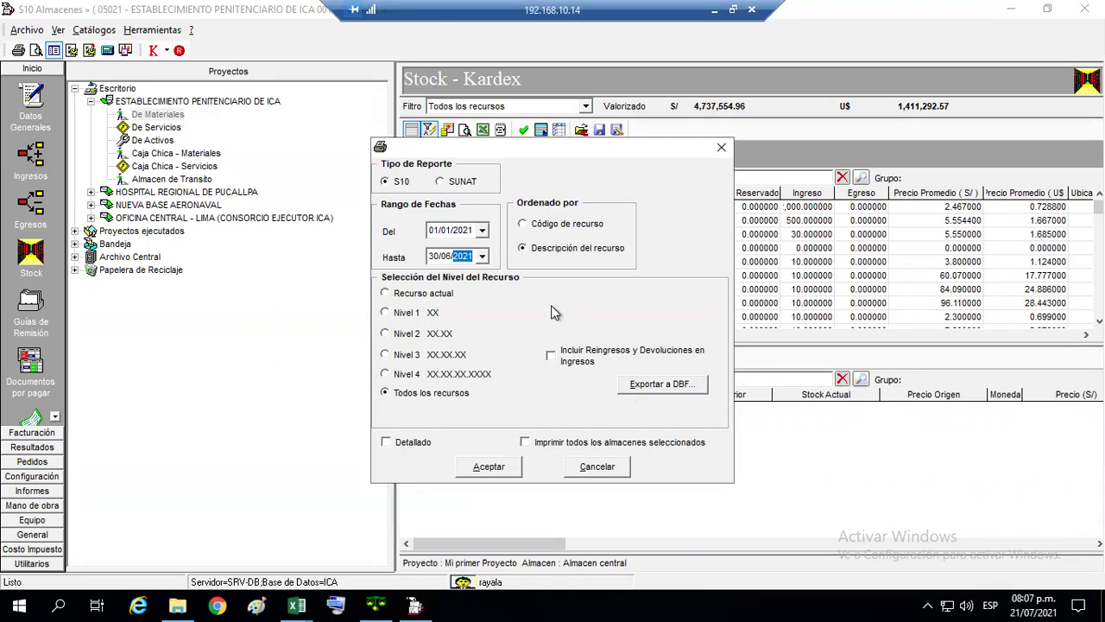
Include Reingresos y Devoluciones en Ingresos, enable Detallado, and generate the S10-type Kardex report for all resources.
click(550, 354)
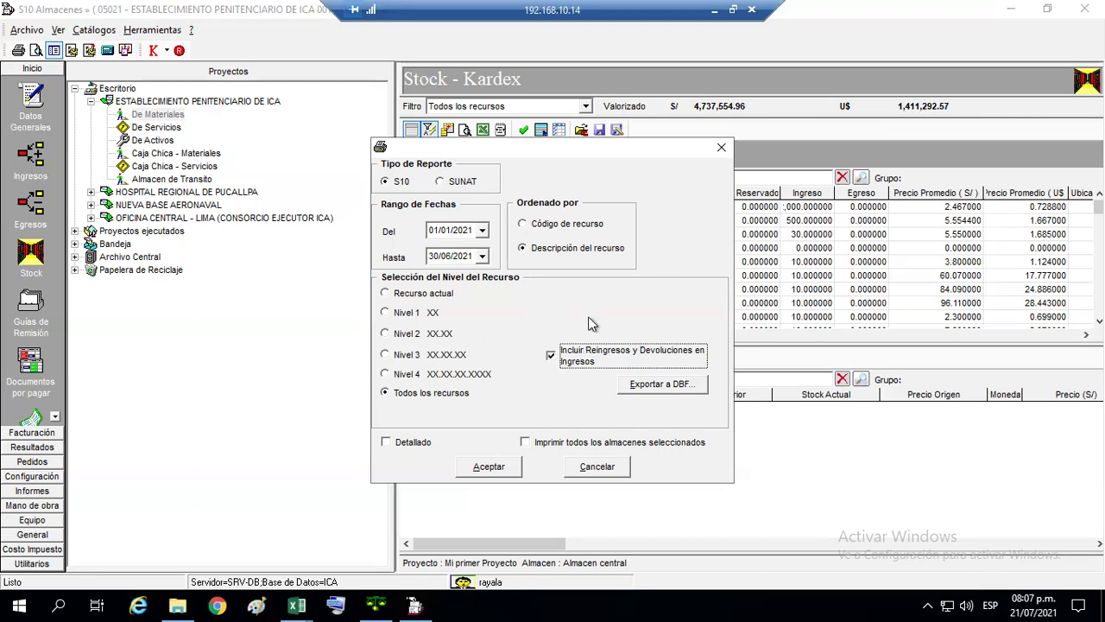
click(416, 442)
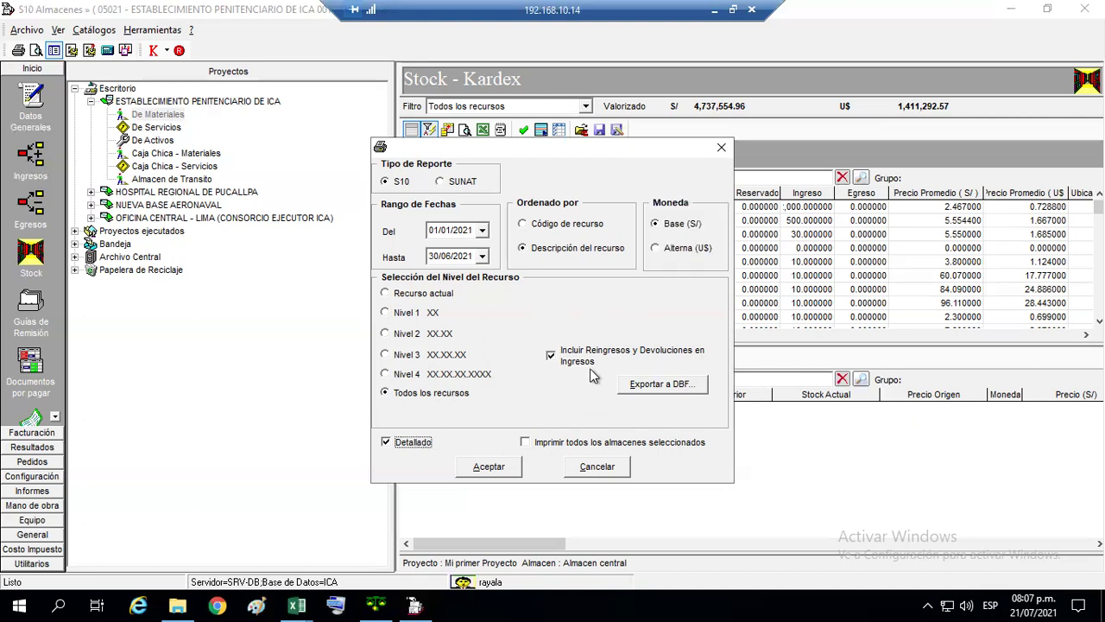
click(497, 467)
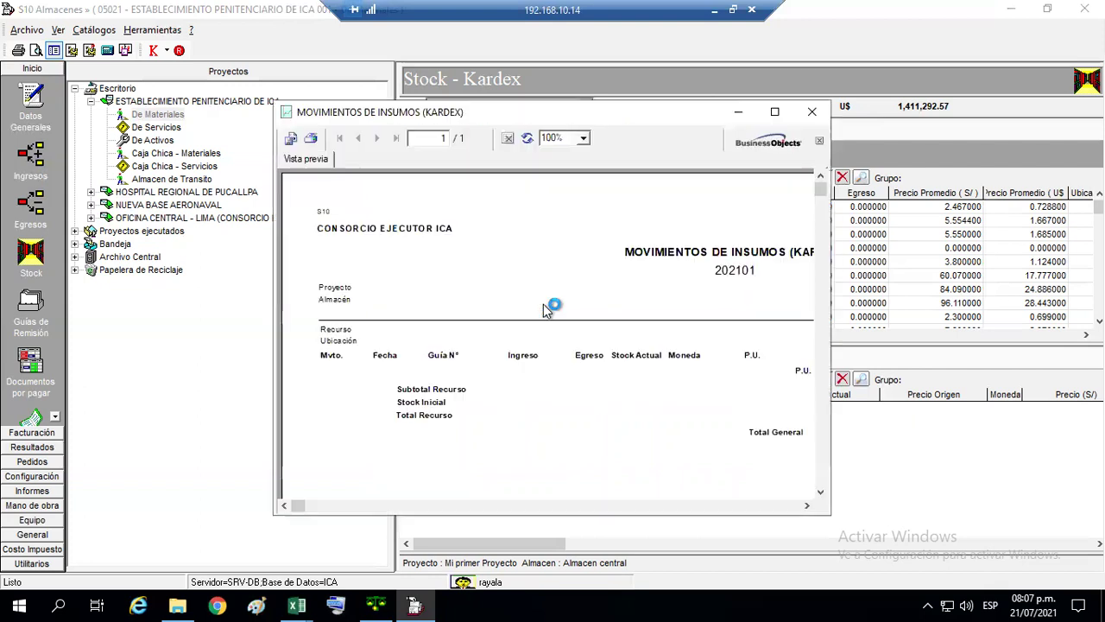
Examine the MOVIMIENTOS DE INSUMOS (KARDEX) report from header to footer at full window size, and close it.
click(775, 114)
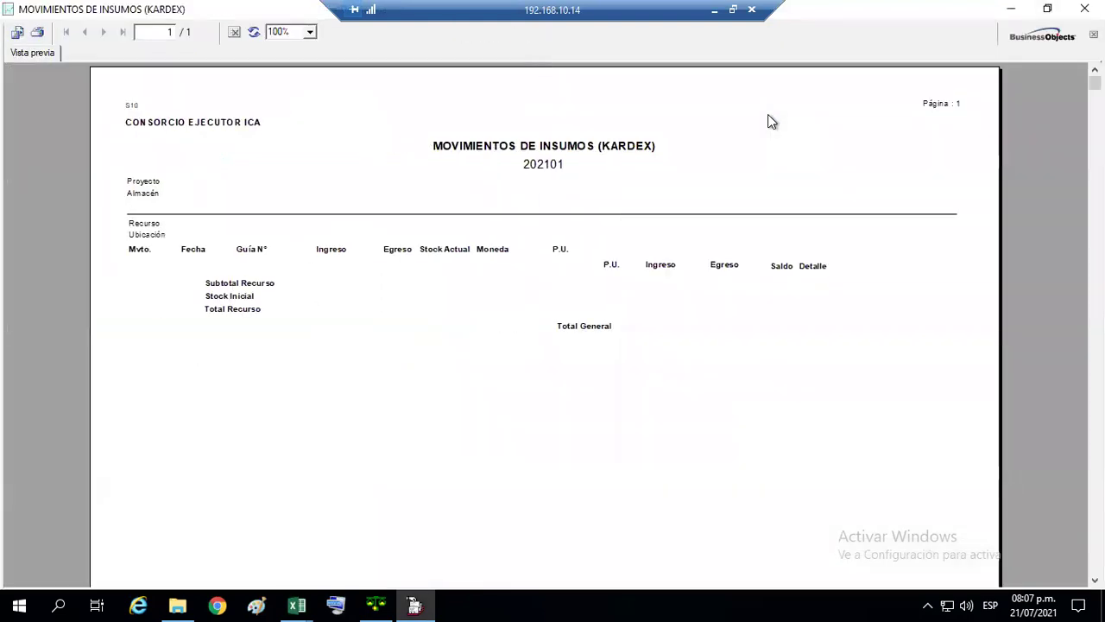
scroll(758, 119, down, 3)
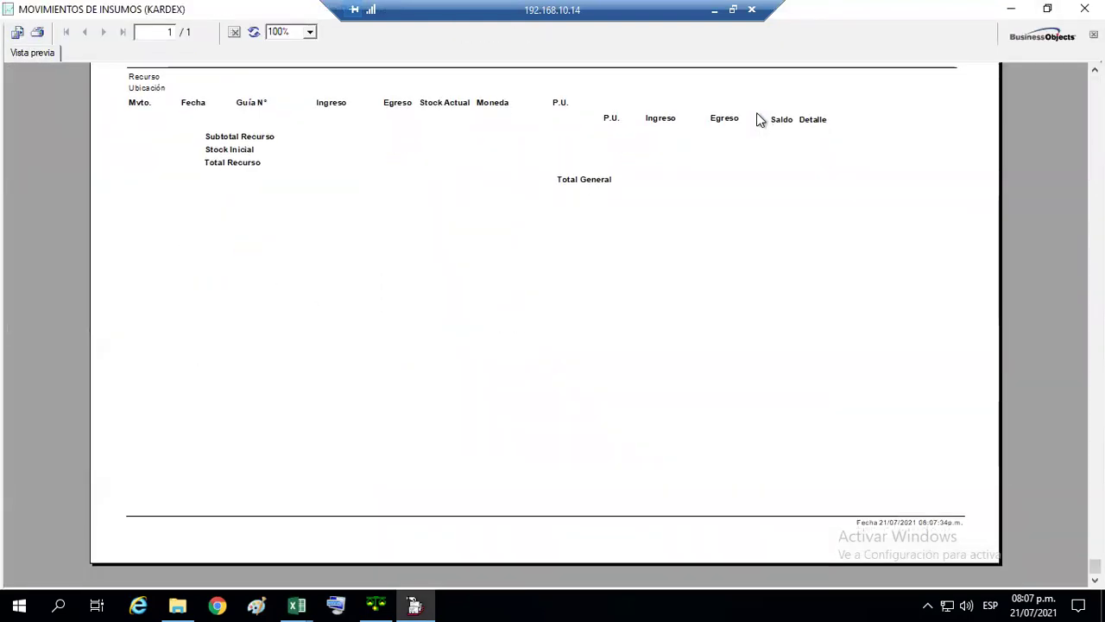
scroll(756, 112, up, 3)
scroll(756, 112, down, 3)
scroll(756, 119, up, 3)
scroll(756, 119, down, 3)
scroll(756, 119, up, 3)
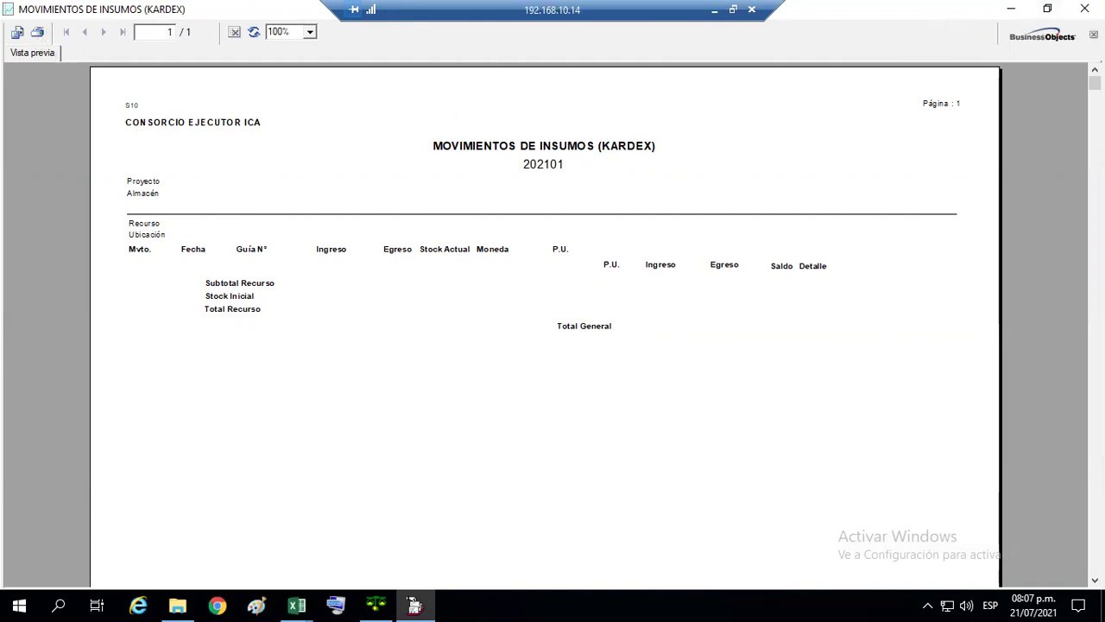
click(1085, 8)
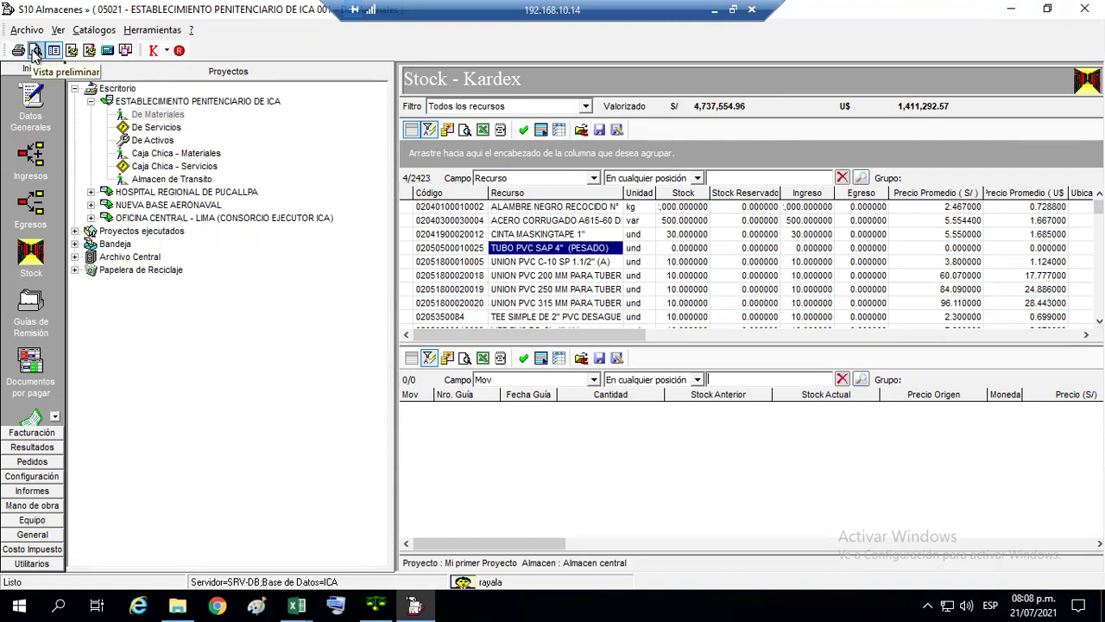
Reopen the Kardex print preview options, set the start date to 01/01/2020 and choose the SUNAT report type.
click(35, 51)
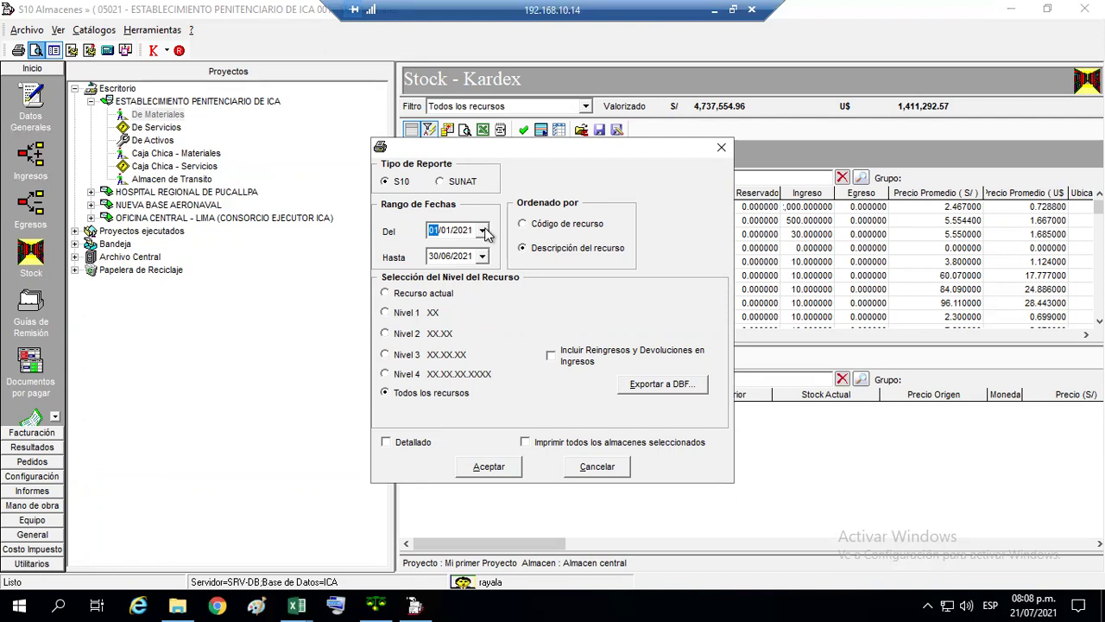
key(Right)
key(Right)
text(2020)
click(449, 182)
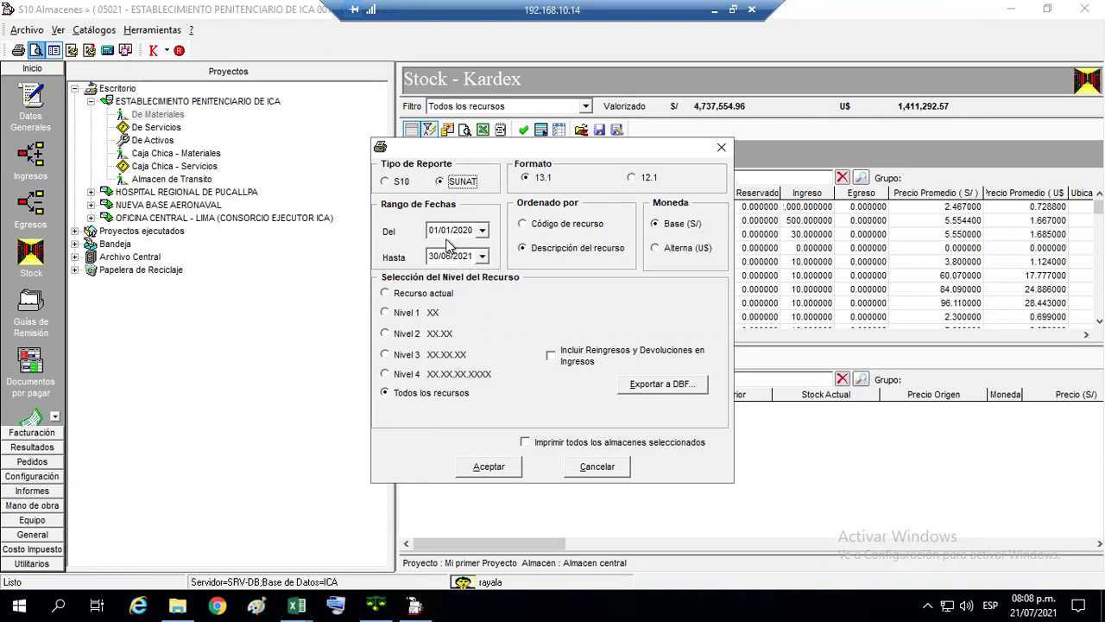
Set the start date of the SUNAT Kardex report to 01/01/2021.
click(449, 233)
text(2021)
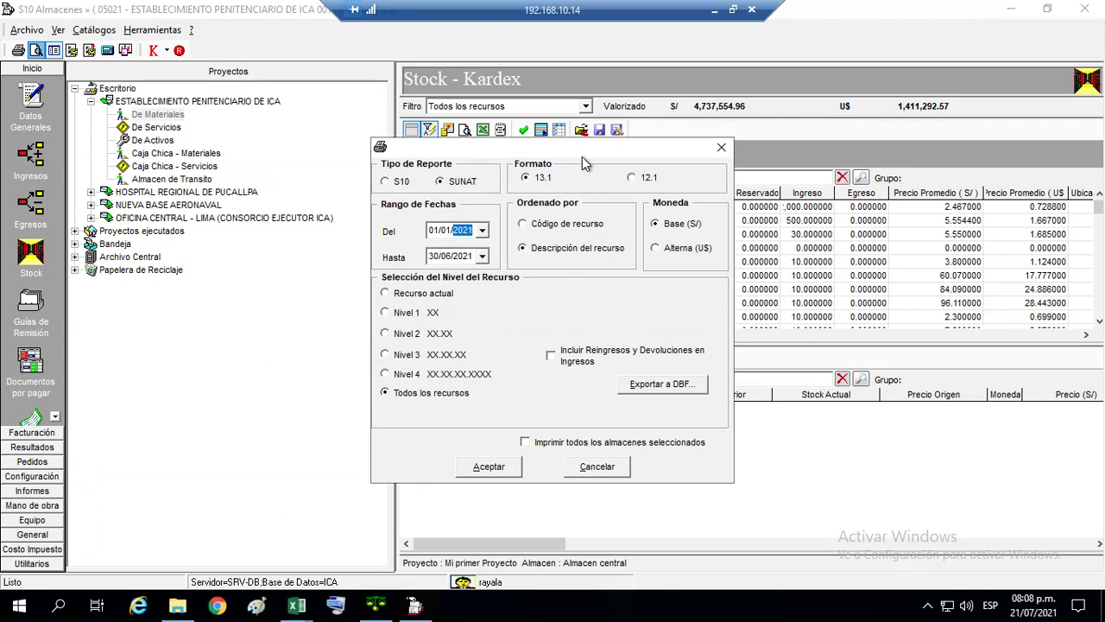
click(434, 231)
click(447, 230)
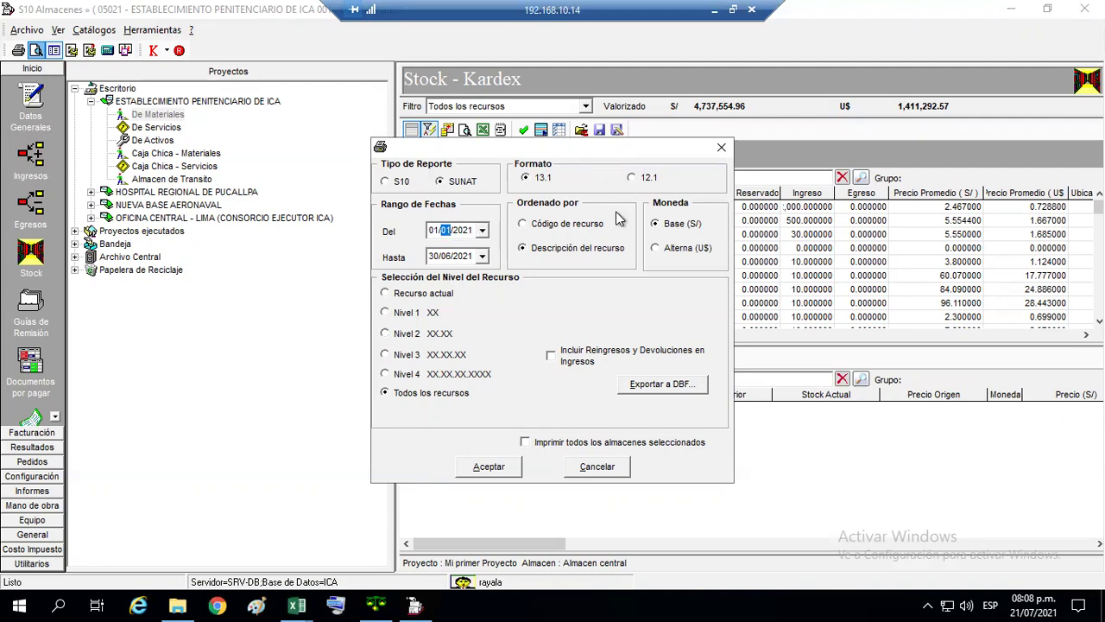
Include Reingresos y Devoluciones en Ingresos and generate the SUNAT format 13.1 Kardex for all resources in Base (S/) currency.
click(564, 356)
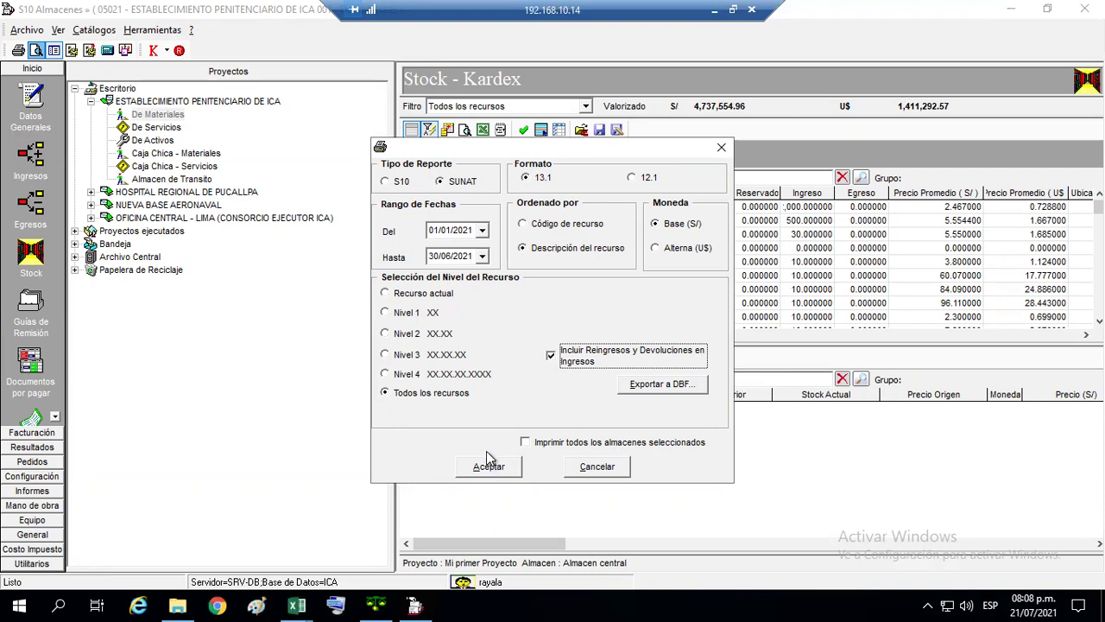
click(502, 476)
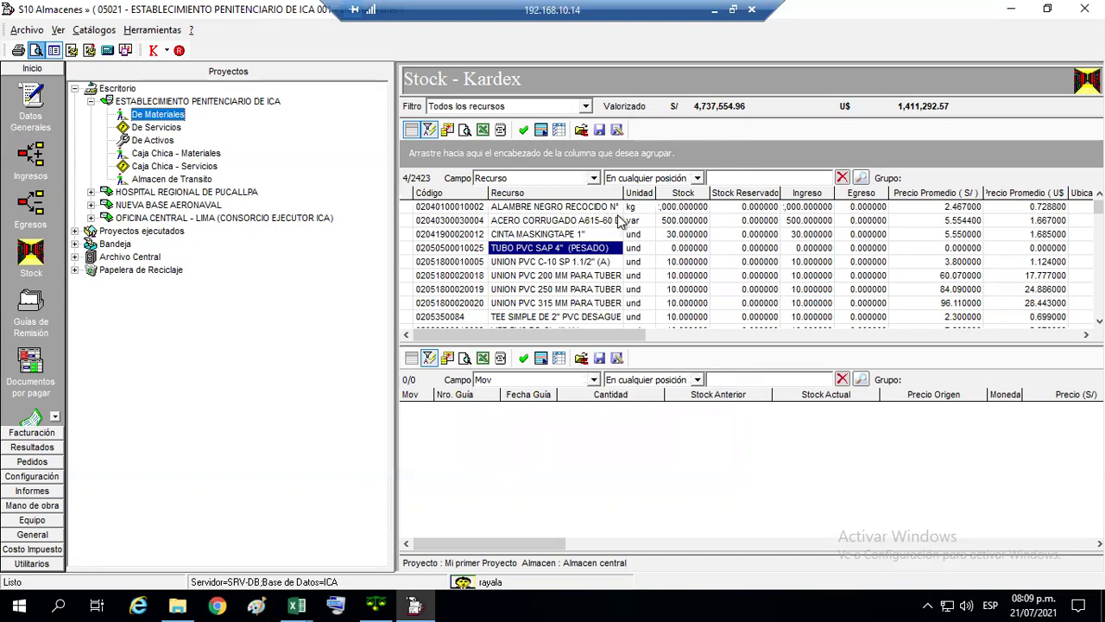
click(561, 249)
right_click(562, 248)
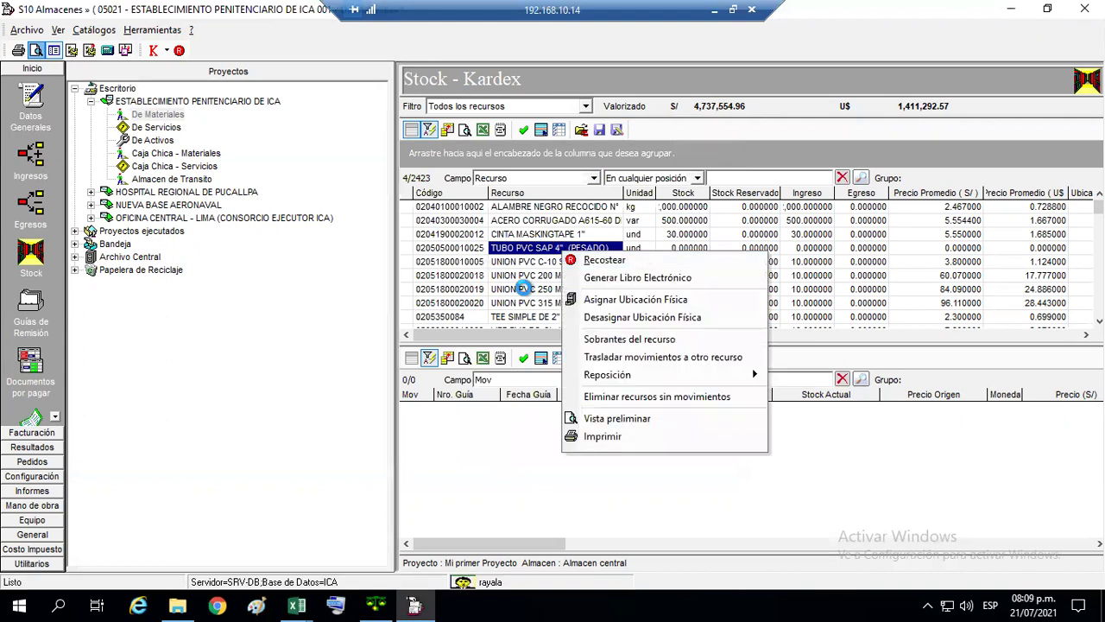
click(616, 418)
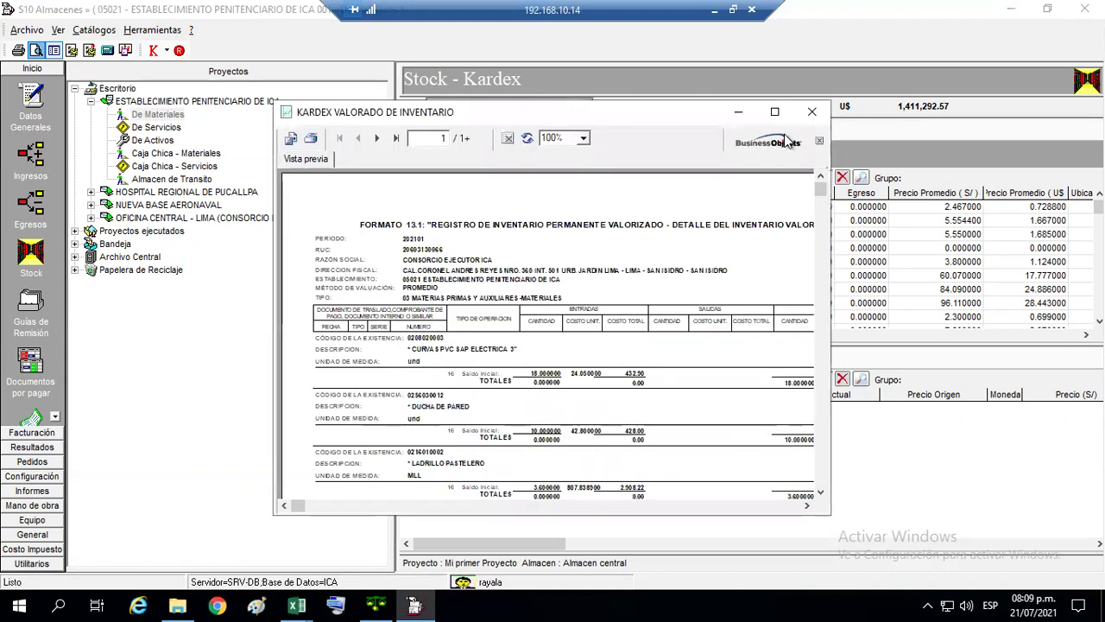
Enlarge the KARDEX VALORADO DE INVENTARIO report and review its first page and the totals on its last page.
click(775, 111)
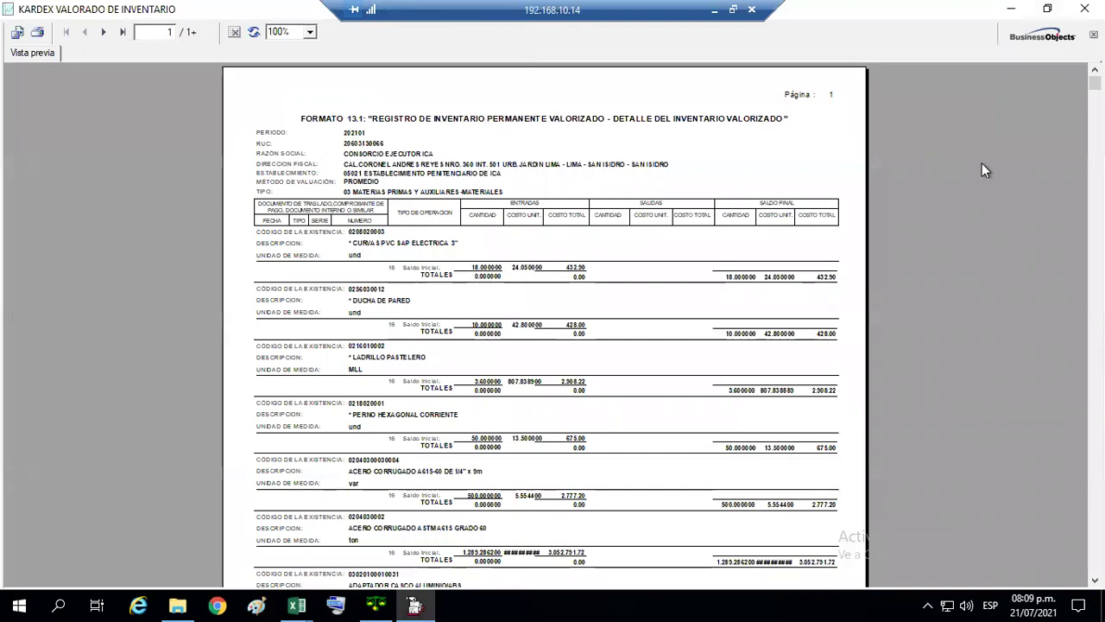
scroll(913, 214, down, 5)
scroll(918, 211, up, 5)
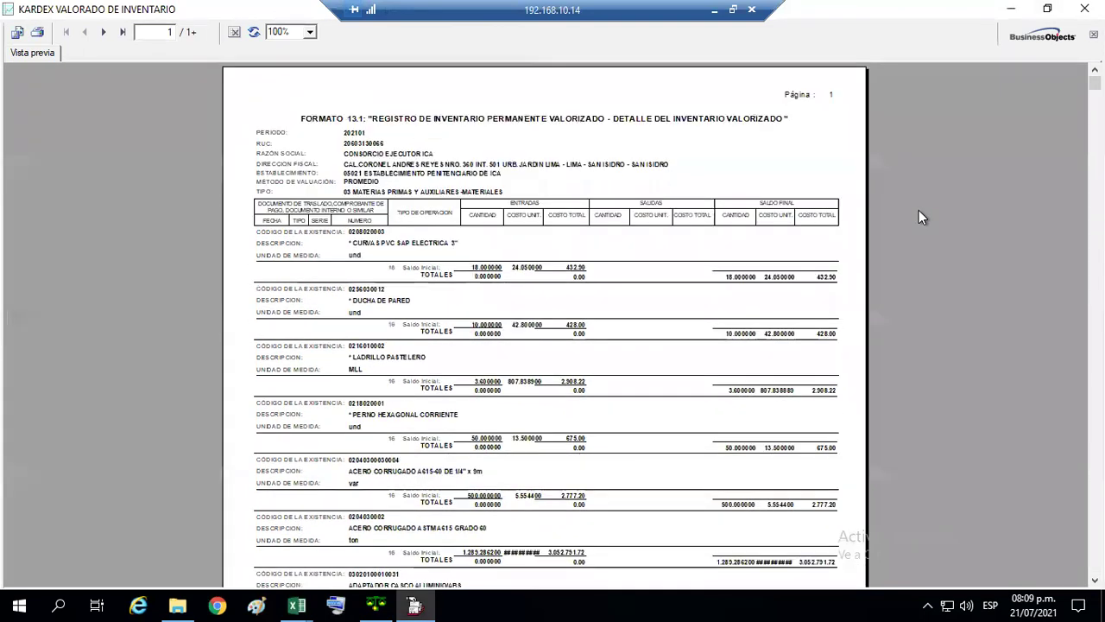
click(123, 32)
scroll(819, 245, down, 5)
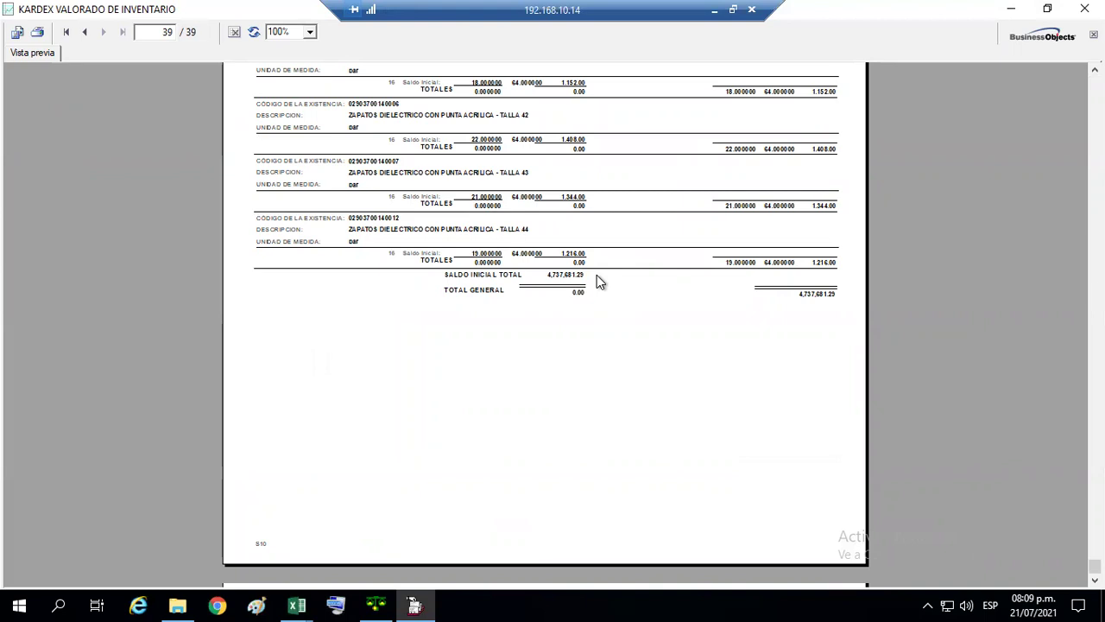
scroll(604, 279, up, 3)
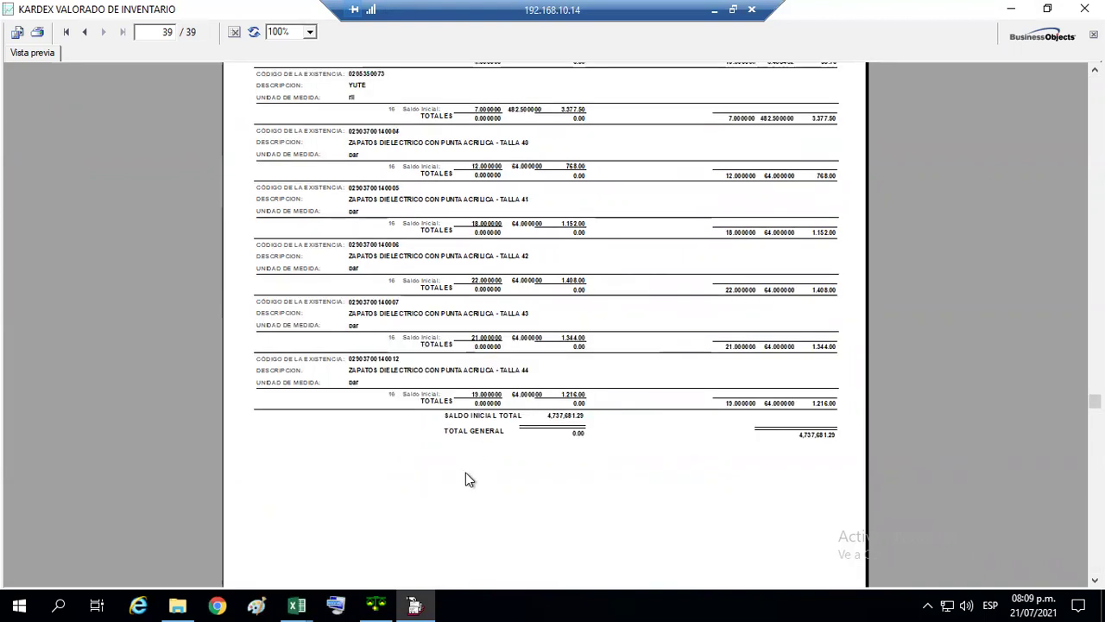
Restore the Kardex report to a smaller window and arrange it beside the stock's Valorizado amount to compare the totals.
click(1046, 9)
drag(674, 123, 499, 138)
drag(645, 337, 632, 435)
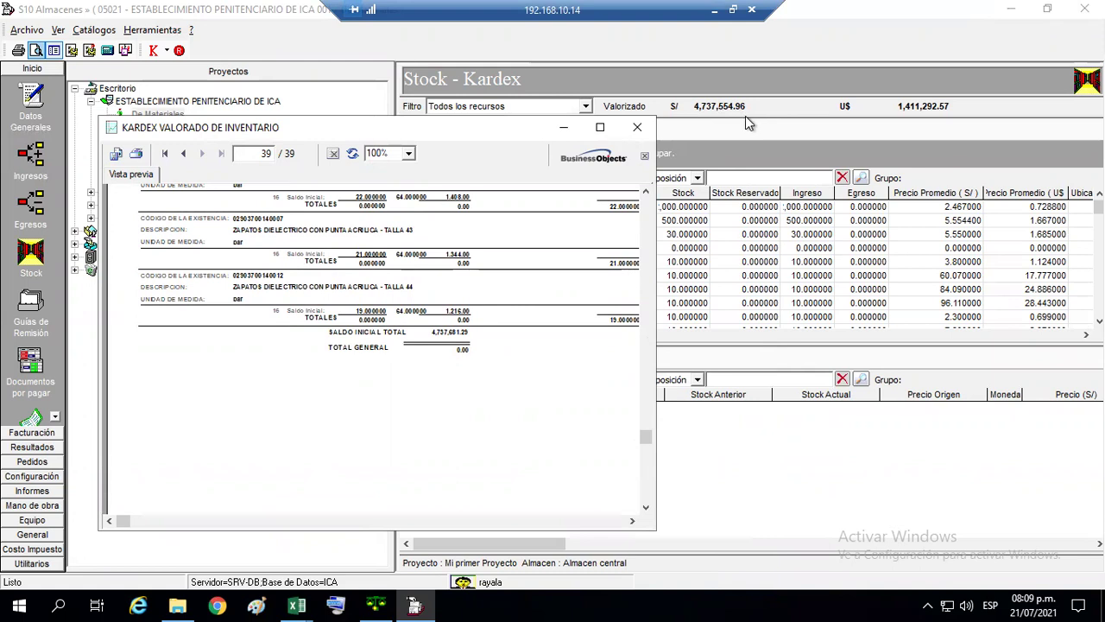
drag(527, 128, 415, 101)
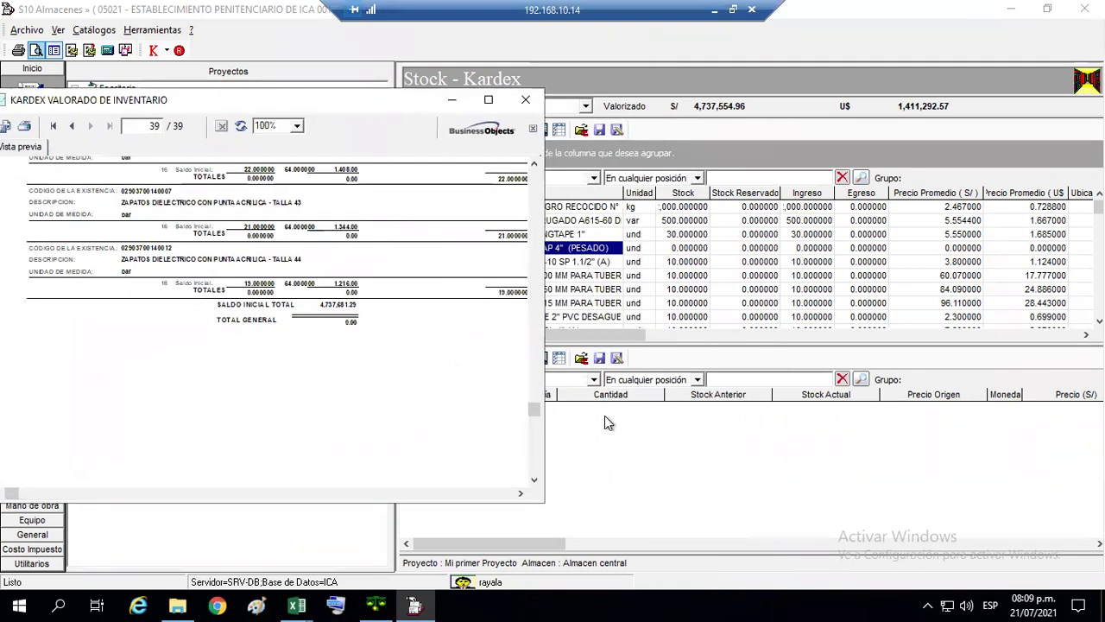
drag(537, 504, 665, 545)
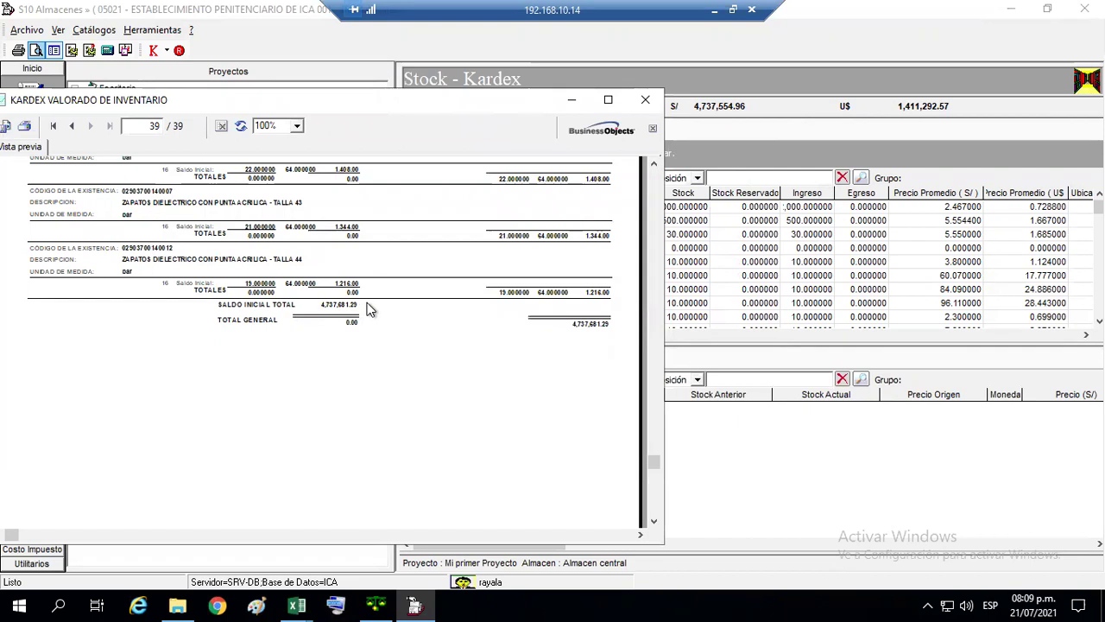
Zoom the Kardex report to 200% and examine the SALDO INICIAL TOTAL and TOTAL GENERAL lines on the last page.
click(296, 126)
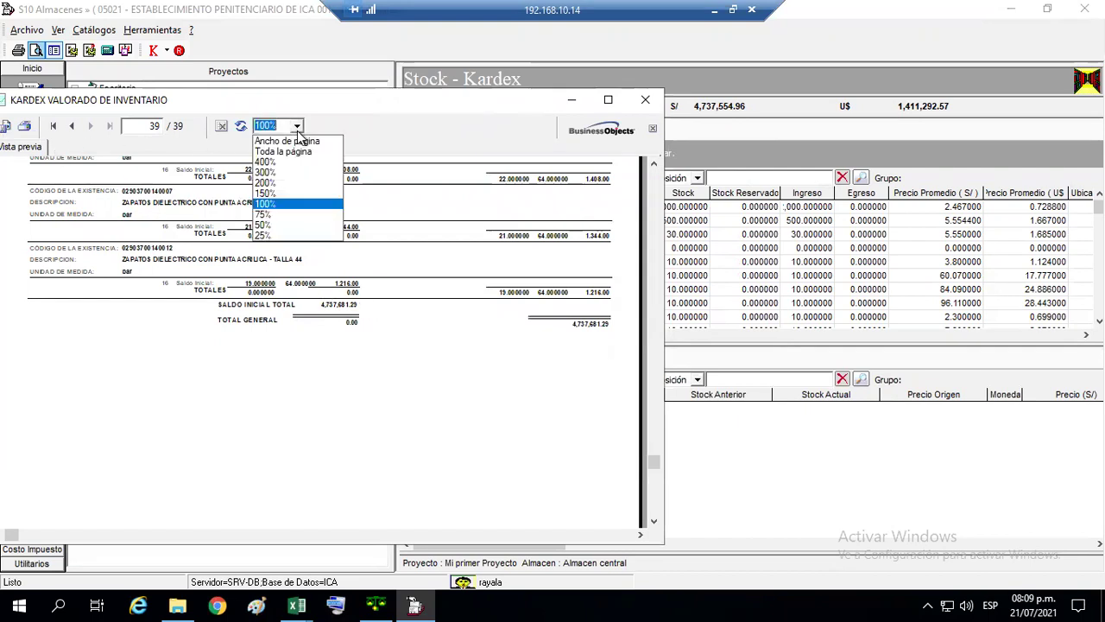
click(289, 183)
scroll(587, 308, down, 10)
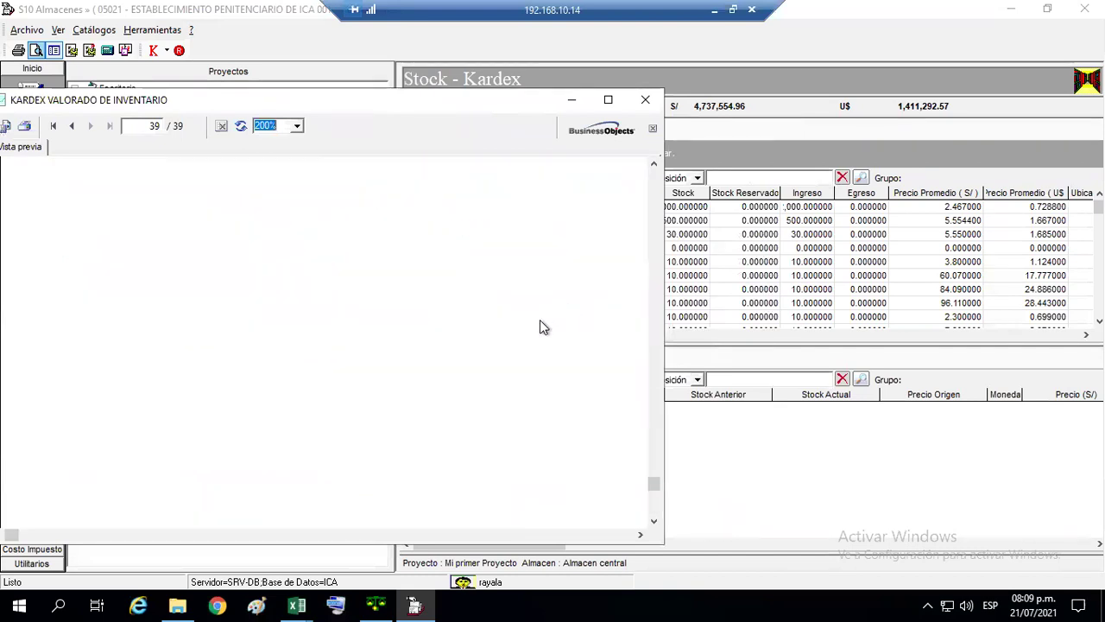
click(640, 535)
click(640, 534)
click(640, 534)
scroll(606, 511, up, 3)
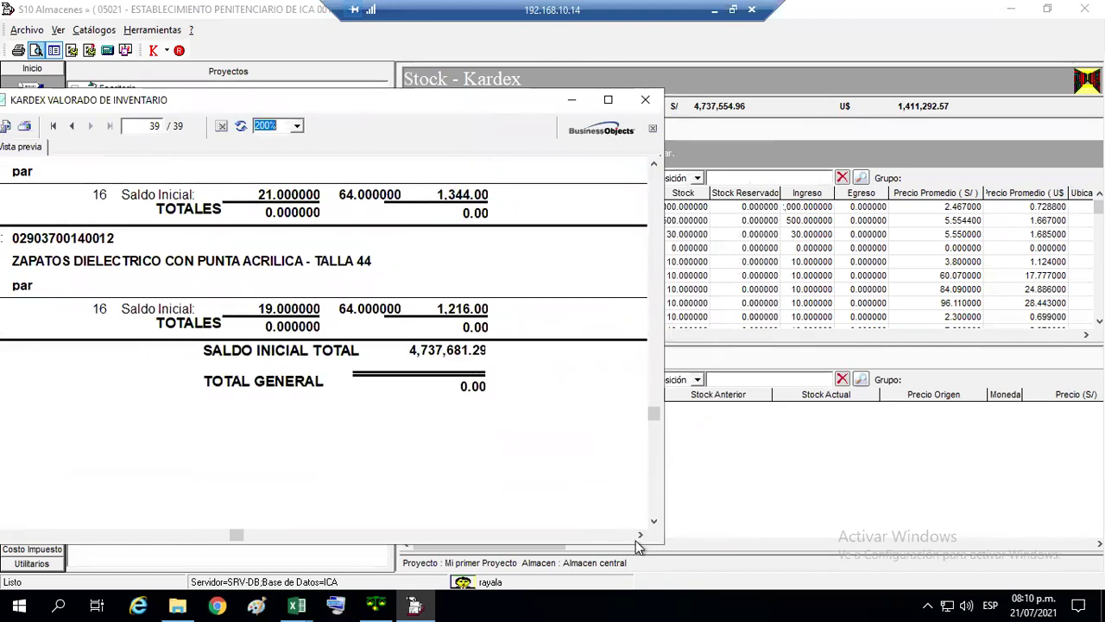
click(639, 535)
click(640, 534)
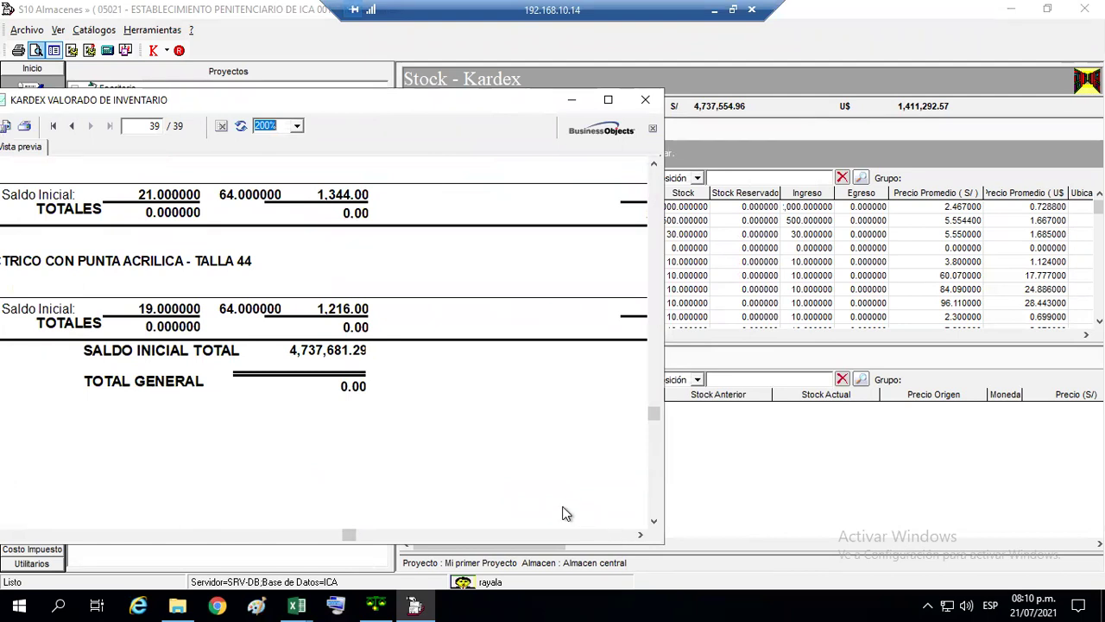
scroll(566, 513, down, 3)
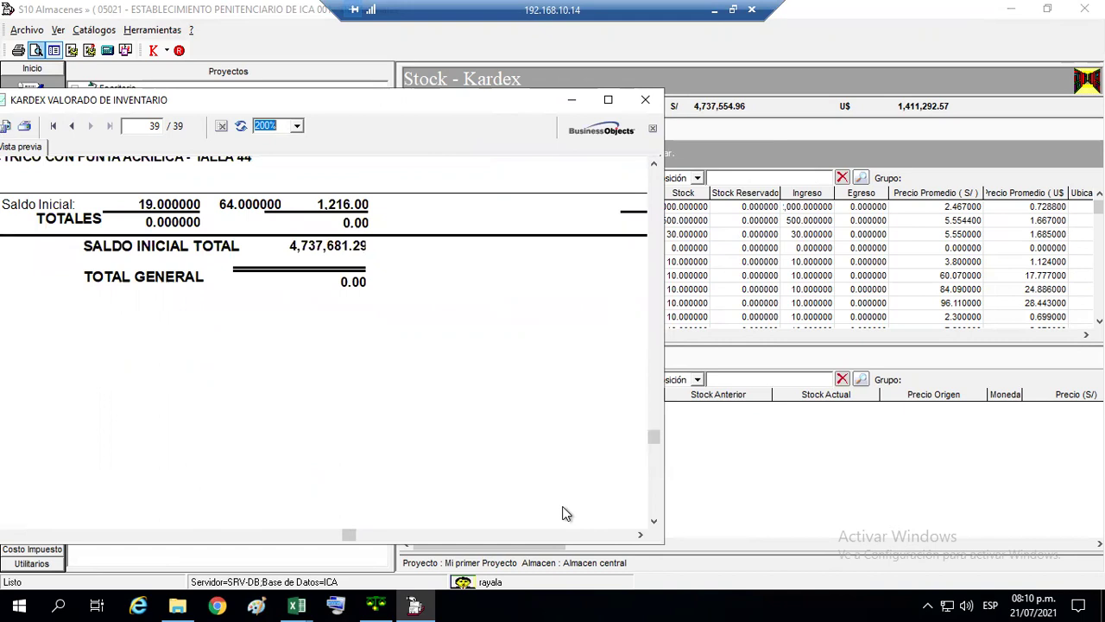
scroll(566, 514, up, 3)
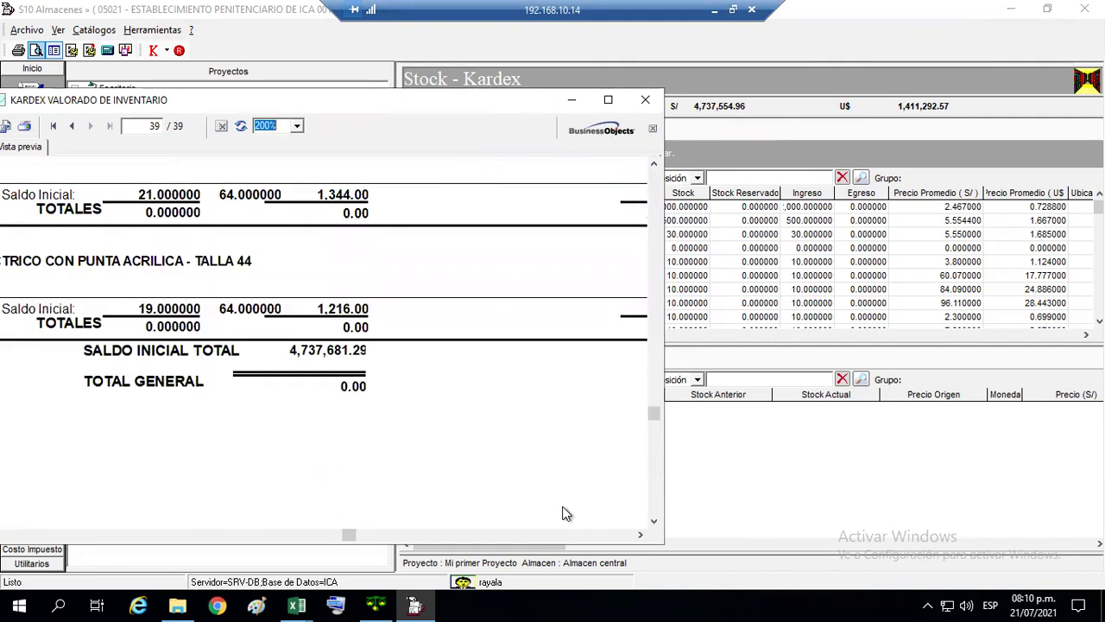
drag(487, 113, 656, 84)
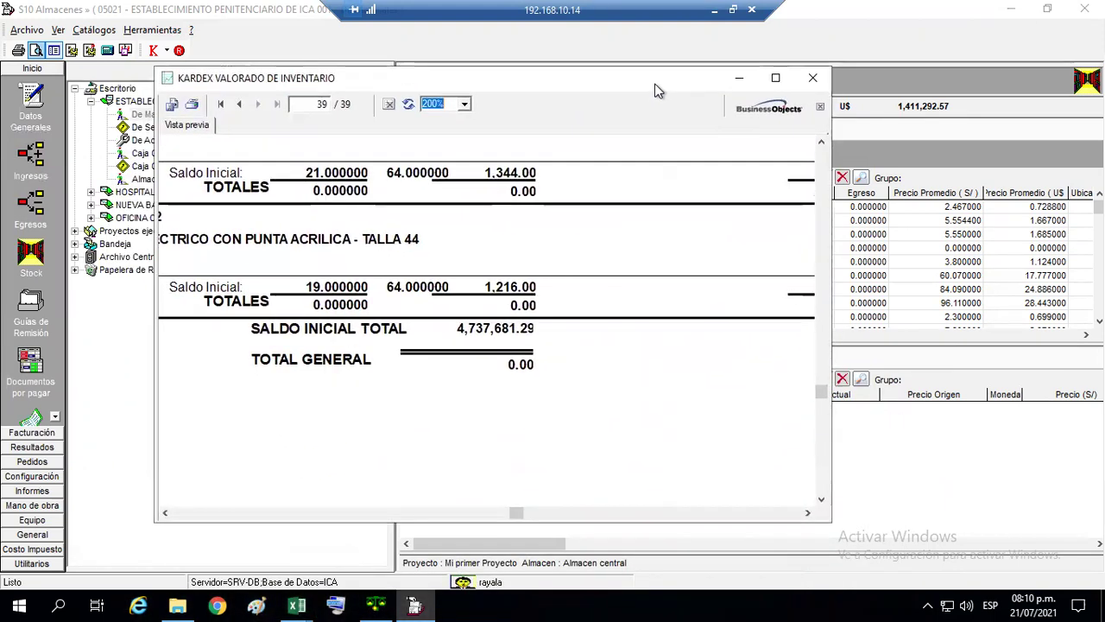
Examine the initial and final balance totals across the full width of the Kardex report's last page.
click(446, 511)
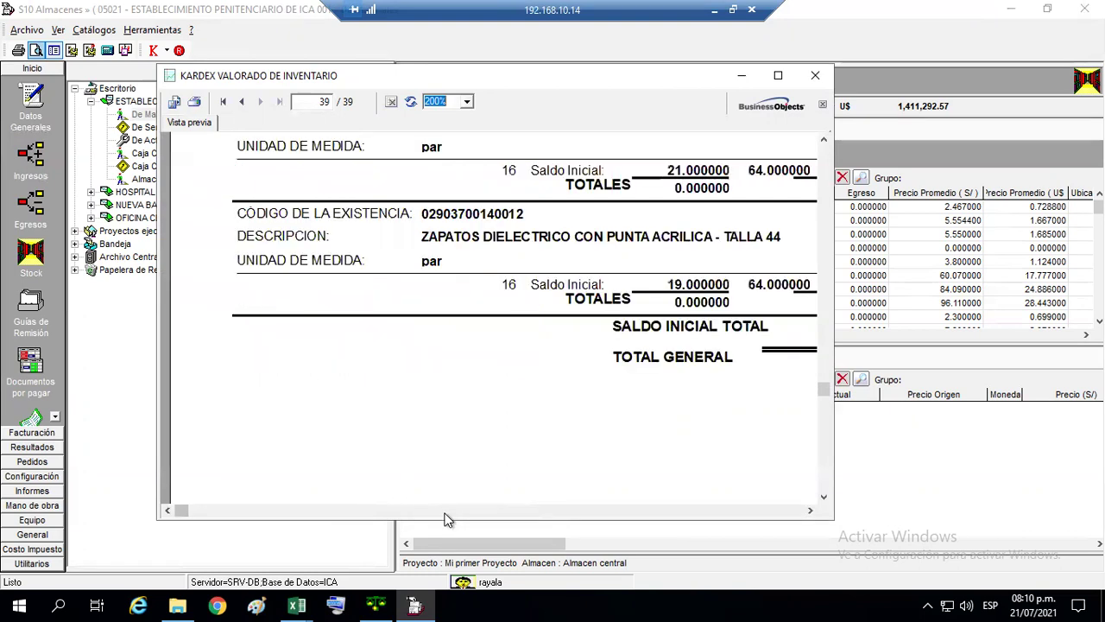
click(469, 512)
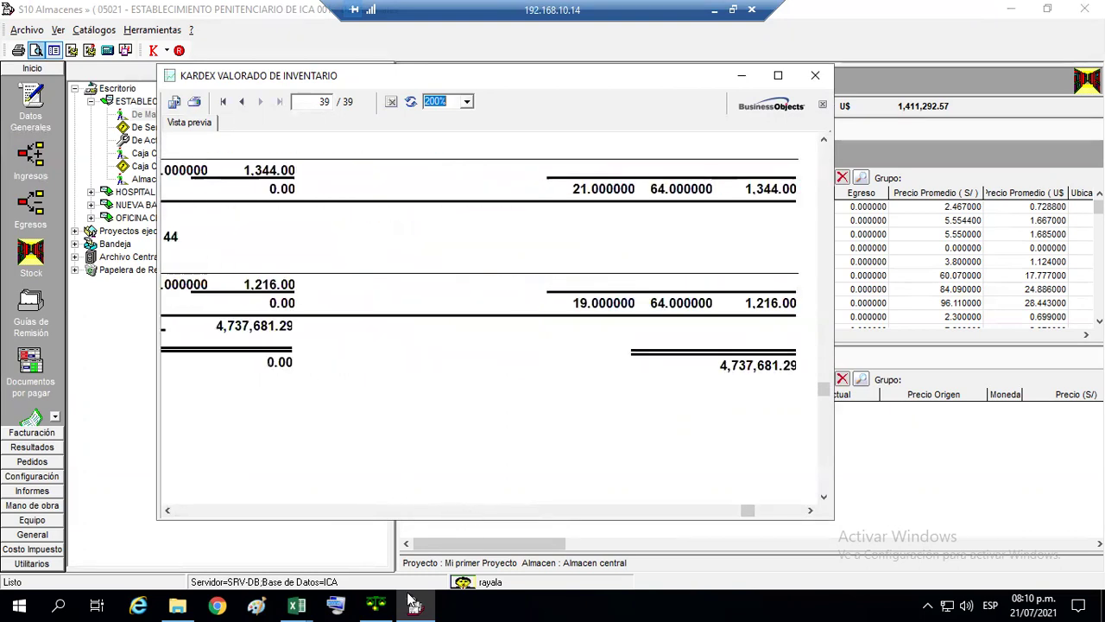
Switch to the STOCKGENERALESPECIAL workbook in Excel and add filters to the whole sheet's header row.
mouse_move(297, 604)
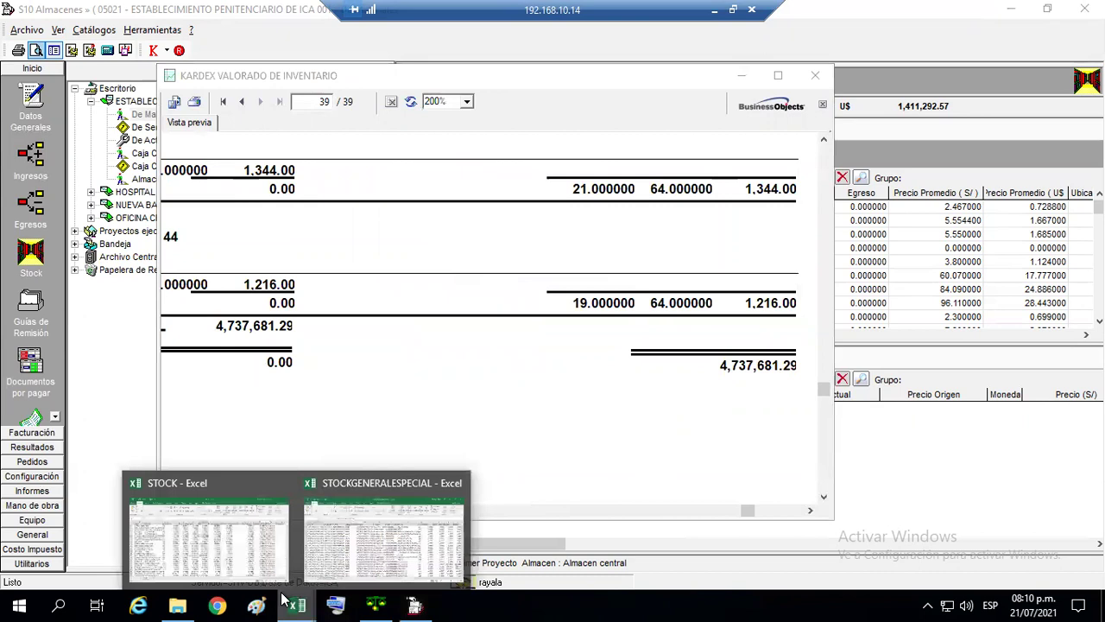
click(321, 544)
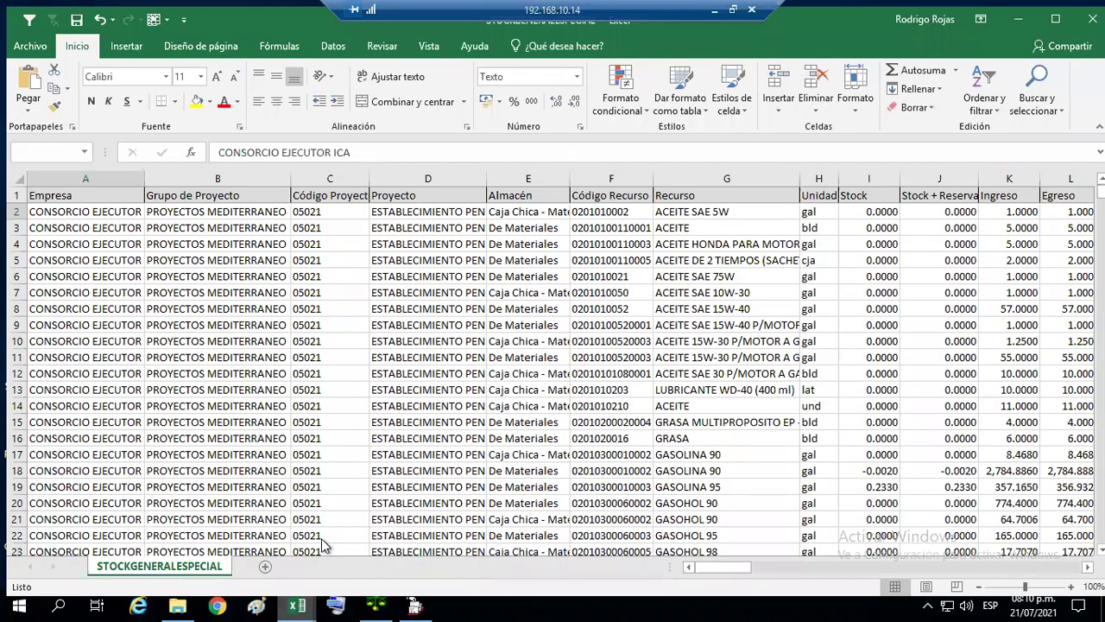
click(10, 188)
click(24, 14)
Examine the exported stock columns from Fecha Compra through the Parcial Stock, Recurso and Proyecto Dimensión columns to Precio Peso.
drag(321, 285, 12, 321)
drag(212, 252, 36, 267)
click(272, 217)
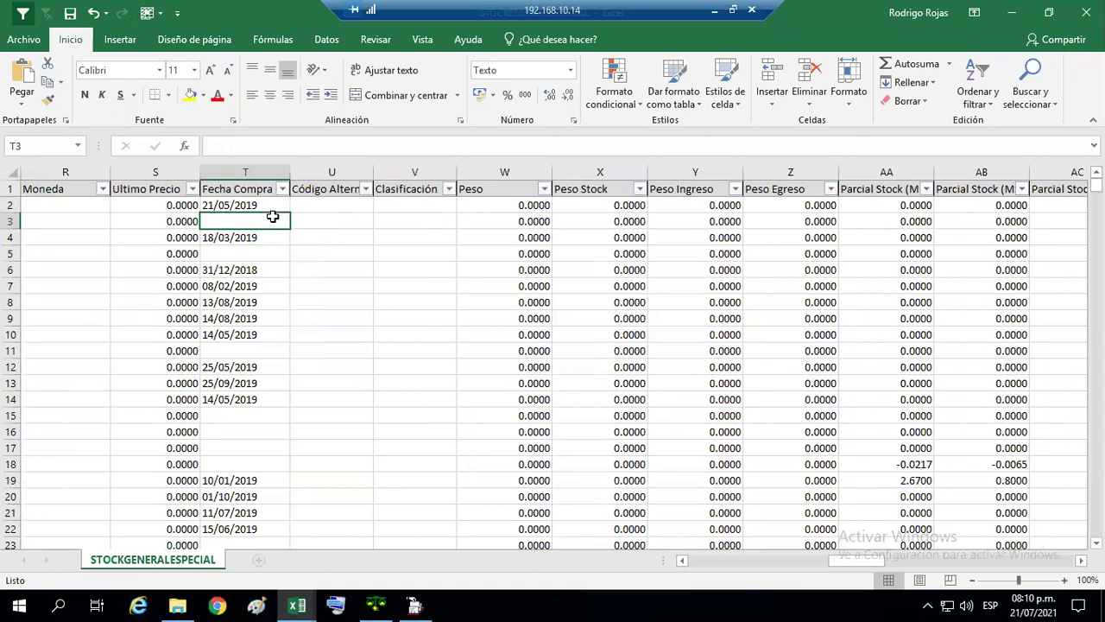
key(Right)
key(Right)
key(Right)
key(Right)
key(Right)
key(Right)
key(Right)
key(Right)
key(Right)
key(Right)
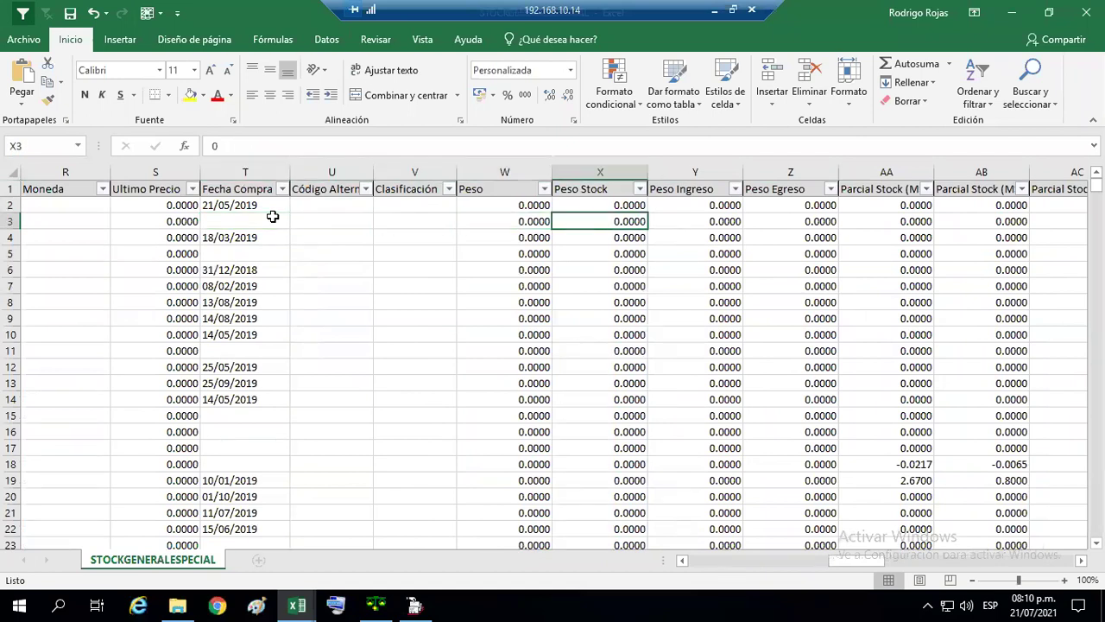
key(Right)
key(Right)
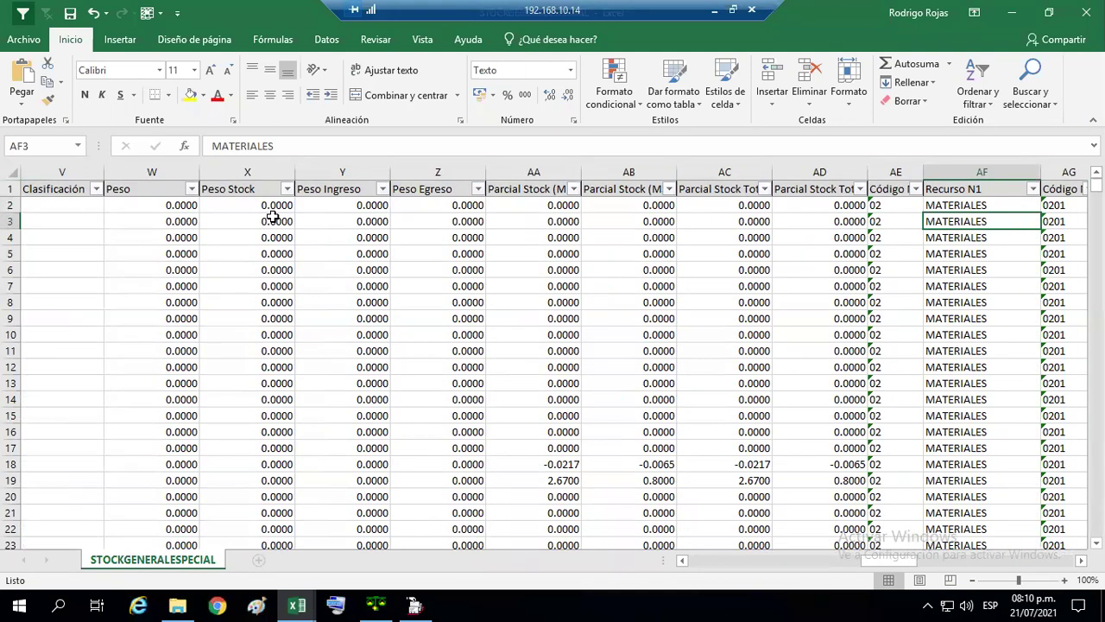
key(Right)
key(Right)
key(Right)
key(Right)
key(Right)
key(Right)
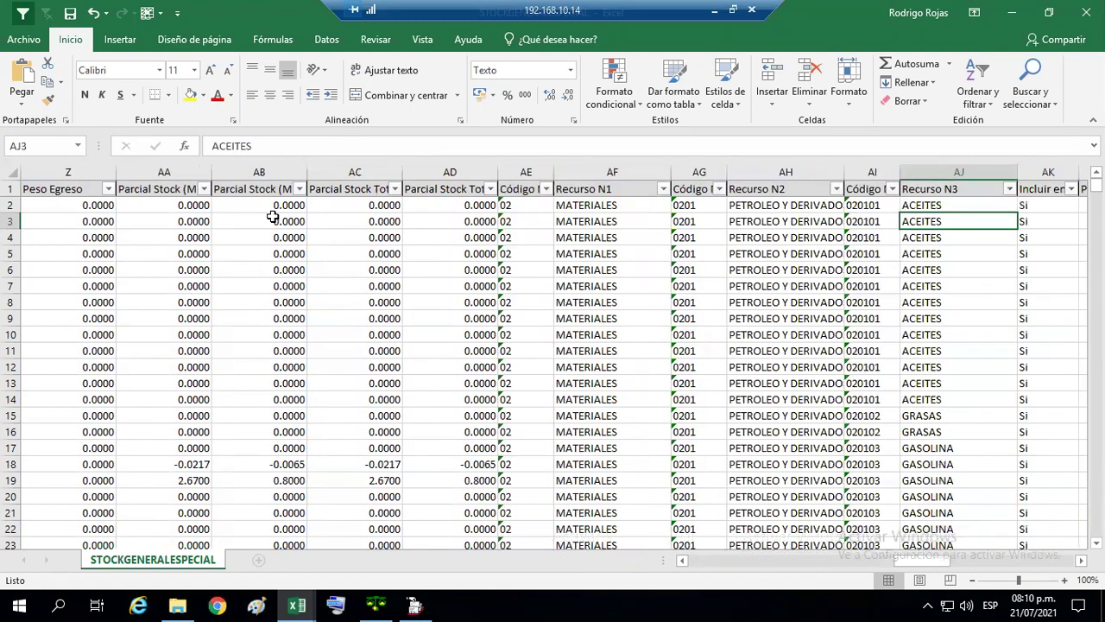
key(Right)
key(Right)
key(Right)
key(Right)
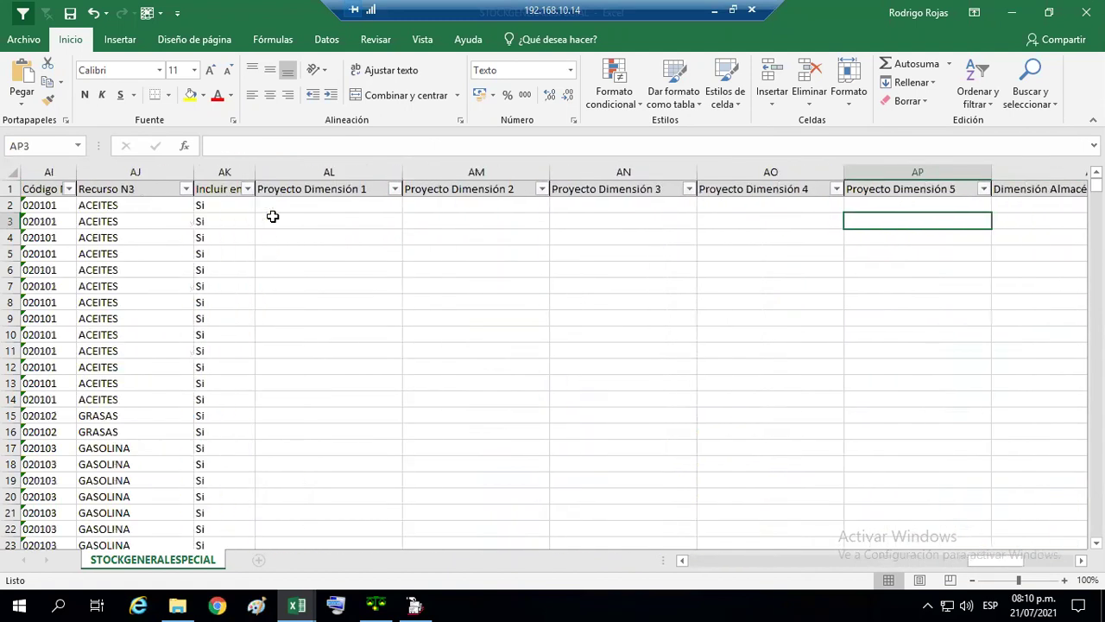
key(Right)
key(Right)
key(Right)
key(Right)
key(Right)
key(Right)
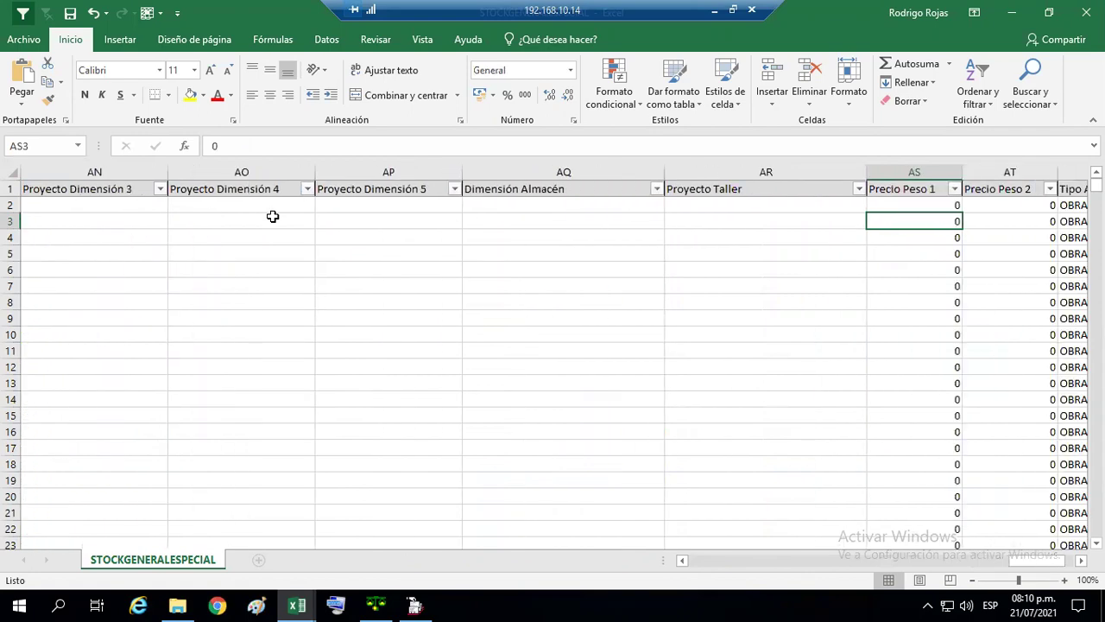
key(Right)
Return to the start of the stock sheet and review the columns from Empresa to Egreso.
key(Left)
key(Left)
key(Left)
key(Left)
key(Left)
key(Left)
key(Left)
key(Left)
key(Left)
key(Left)
key(Left)
key(Left)
key(Left)
key(Left)
key(Left)
key(Left)
key(Left)
key(Left)
key(Left)
key(Left)
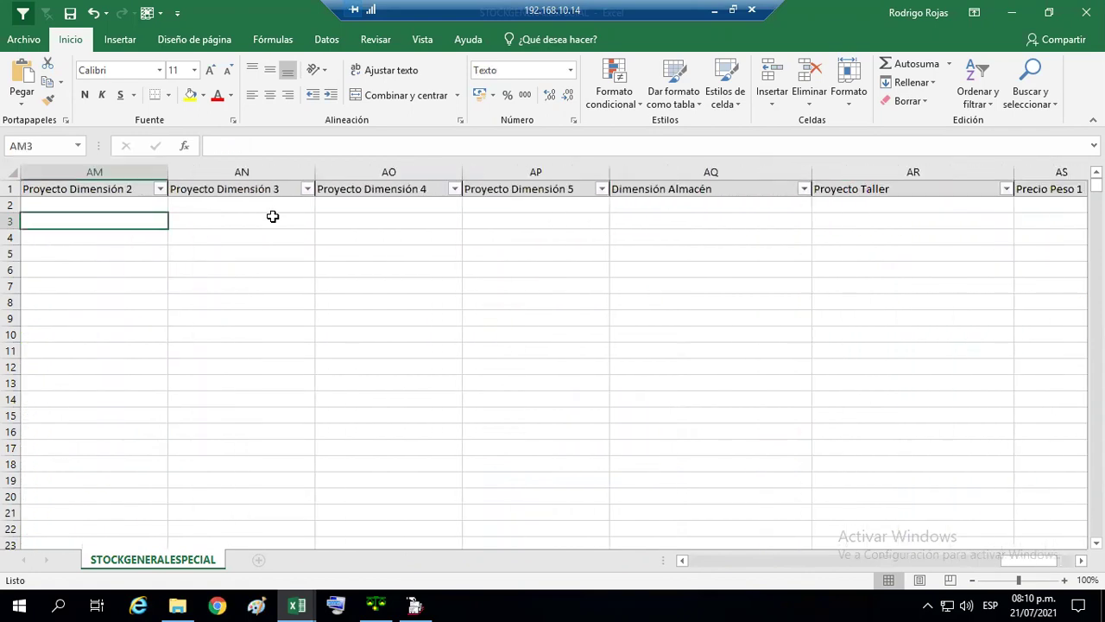
key(Left)
key(Left)
key(Left)
key(Left)
key(Left)
key(Left)
key(Left)
key(Left)
key(Left)
key(Left)
key(Left)
key(Left)
key(Left)
key(Left)
key(Left)
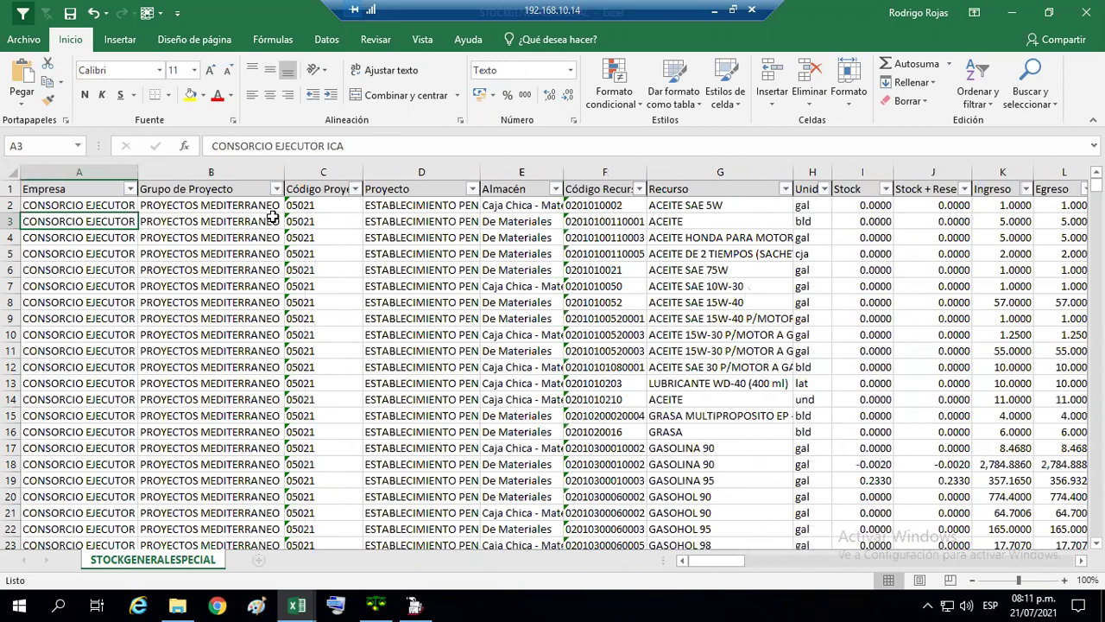
key(Right)
key(Right)
key(Right)
key(Right)
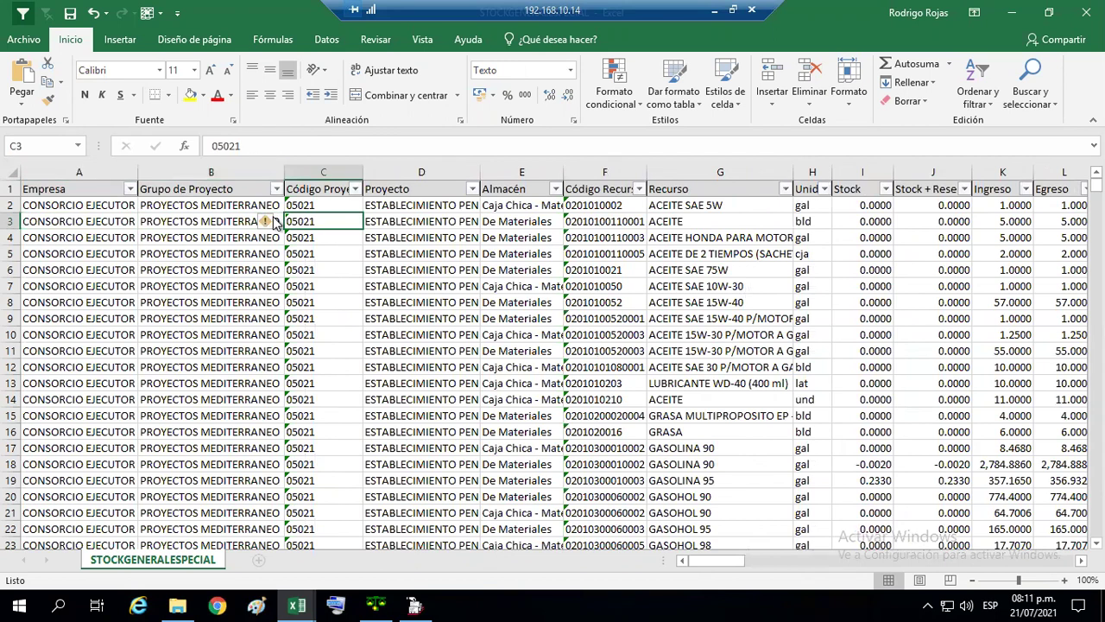
key(Right)
key(Right)
key(Right)
key(Right)
key(Right)
key(Right)
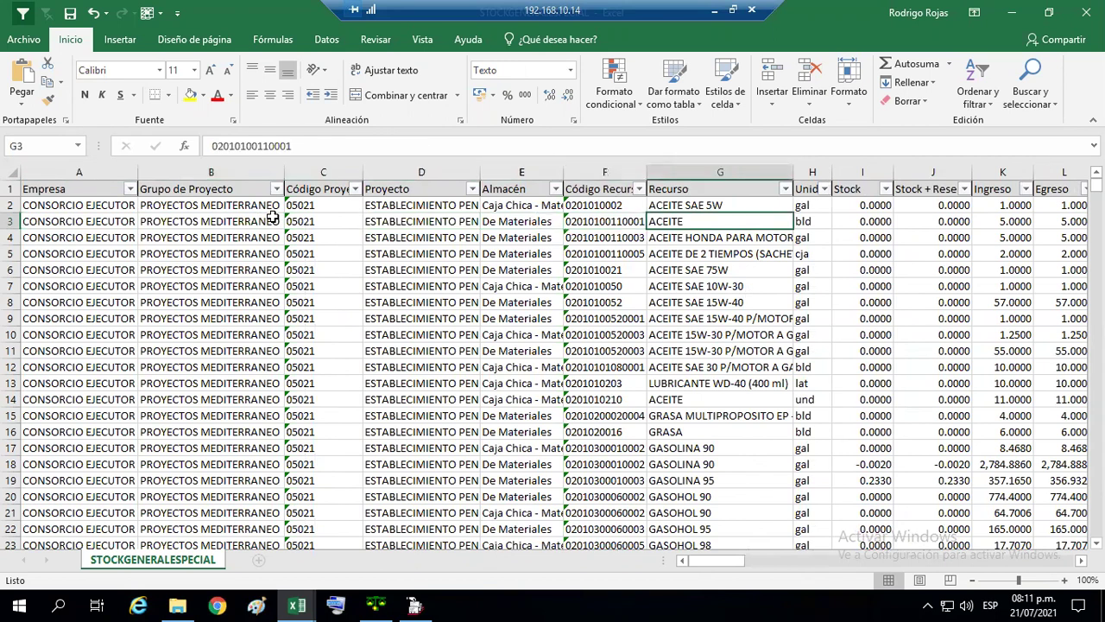
key(Right)
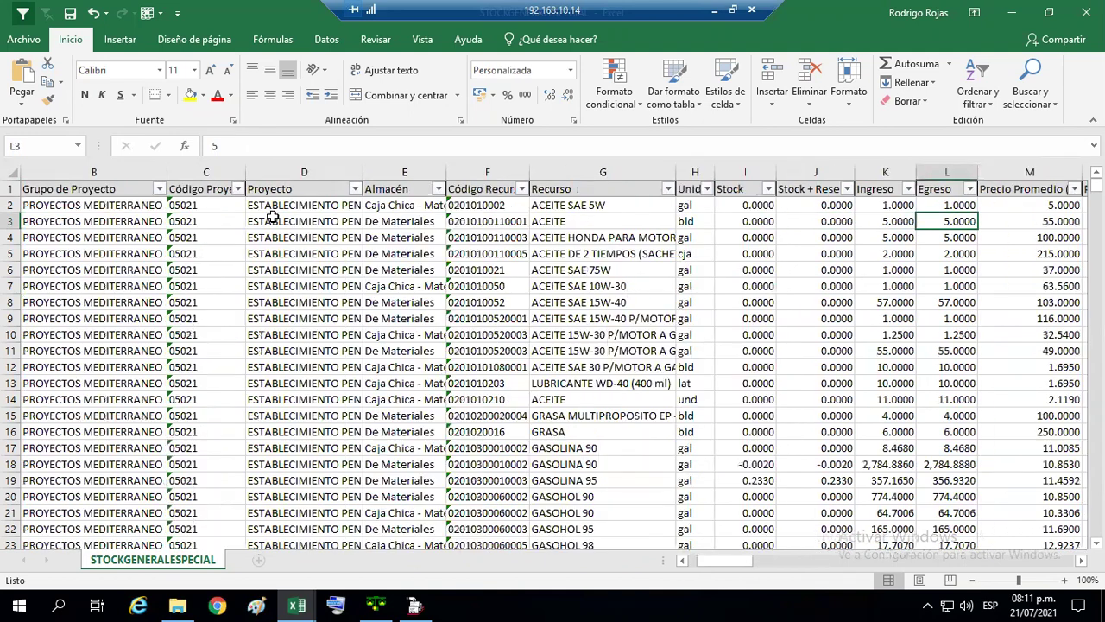
key(Right)
Review the Stock, Ingreso, Egreso and Precio Promedio columns up to Fecha Compra, ending on the Egreso header.
key(Left)
key(Left)
key(Left)
key(Left)
key(Left)
key(Left)
key(Left)
key(Left)
key(Left)
key(Left)
key(Left)
key(Left)
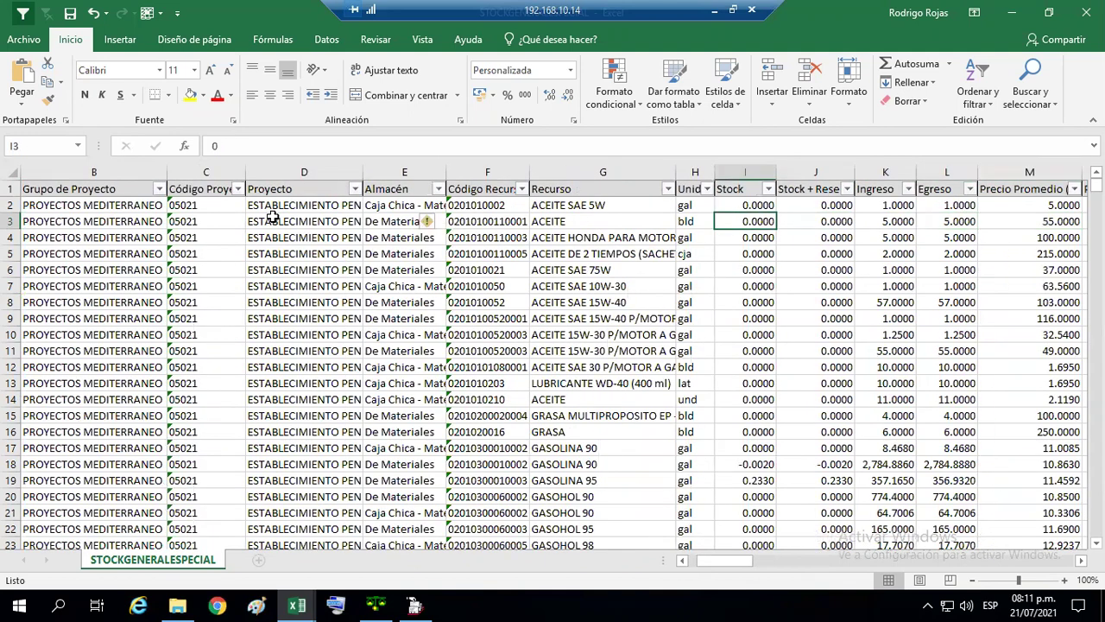
key(Right)
key(Right)
key(Right)
key(Right)
key(Right)
key(Right)
key(Right)
key(Right)
key(Right)
key(Right)
key(Right)
key(Right)
key(Right)
key(Right)
key(Right)
key(Right)
key(Right)
key(Right)
key(Right)
key(Right)
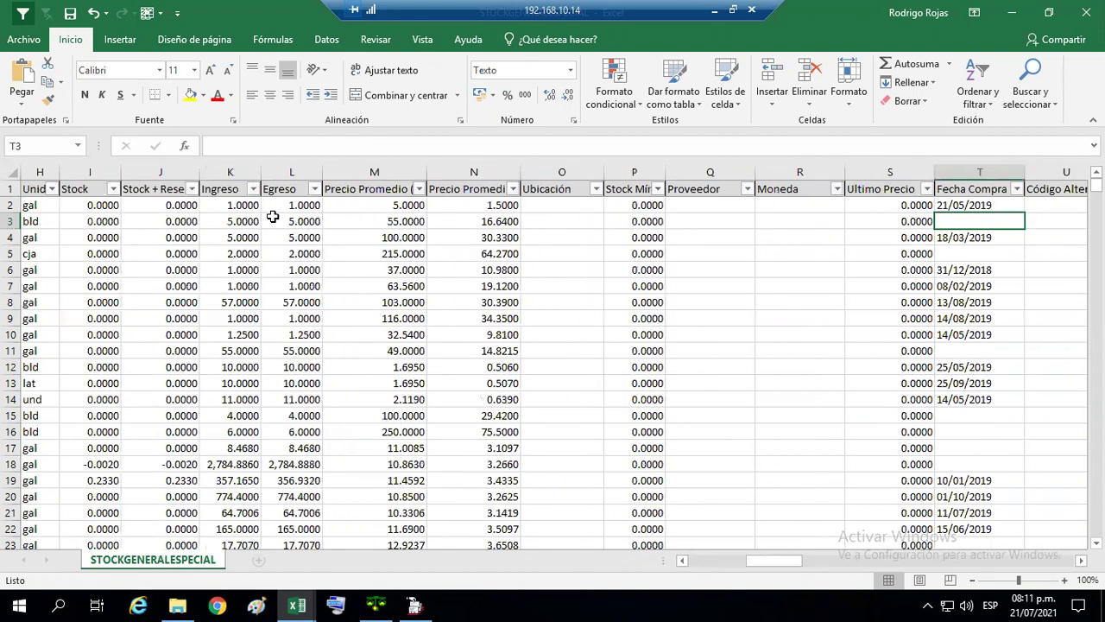
key(Left)
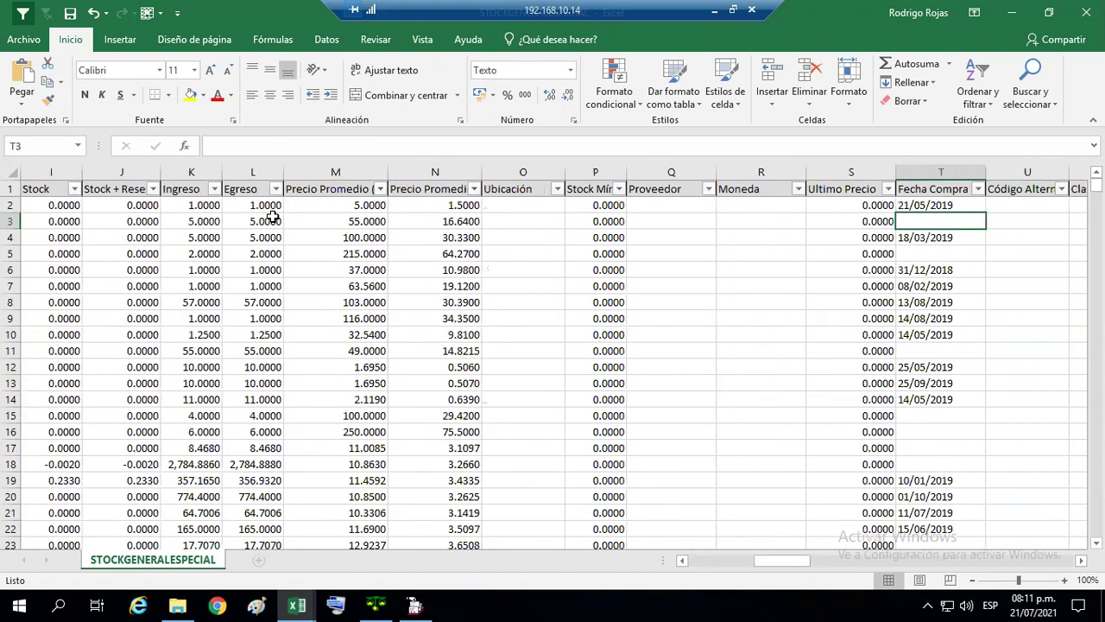
key(Left)
key(Left)
key(Left)
key(Left)
key(Left)
key(Left)
key(Left)
key(Left)
key(Up)
key(Up)
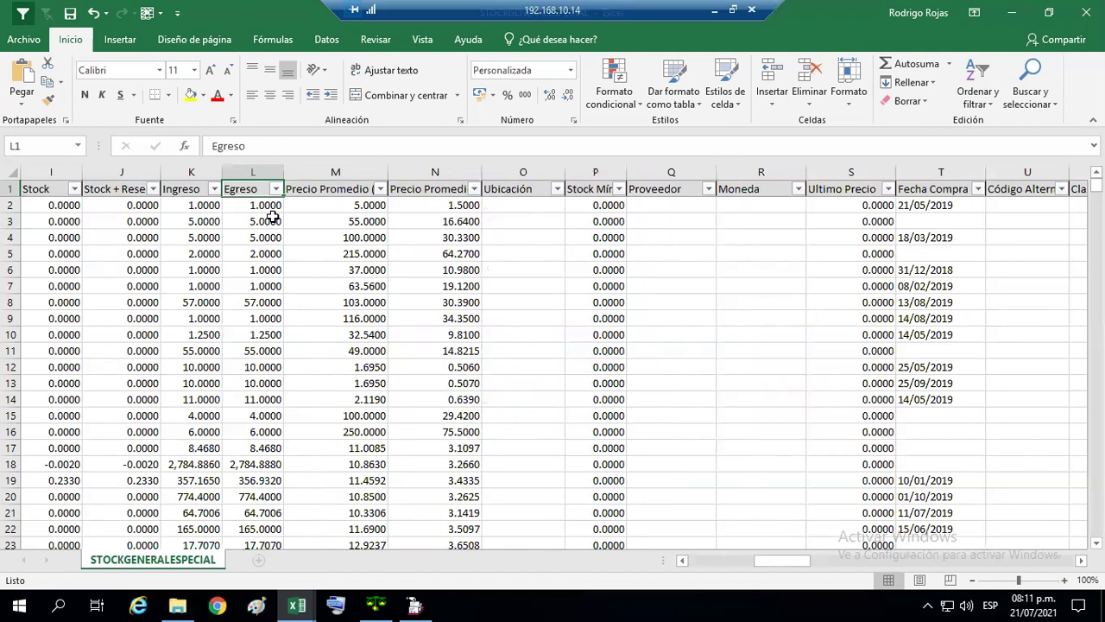
Remove the filters from the header row of the stock sheet.
key(Right)
key(Right)
key(Right)
key(Right)
key(Right)
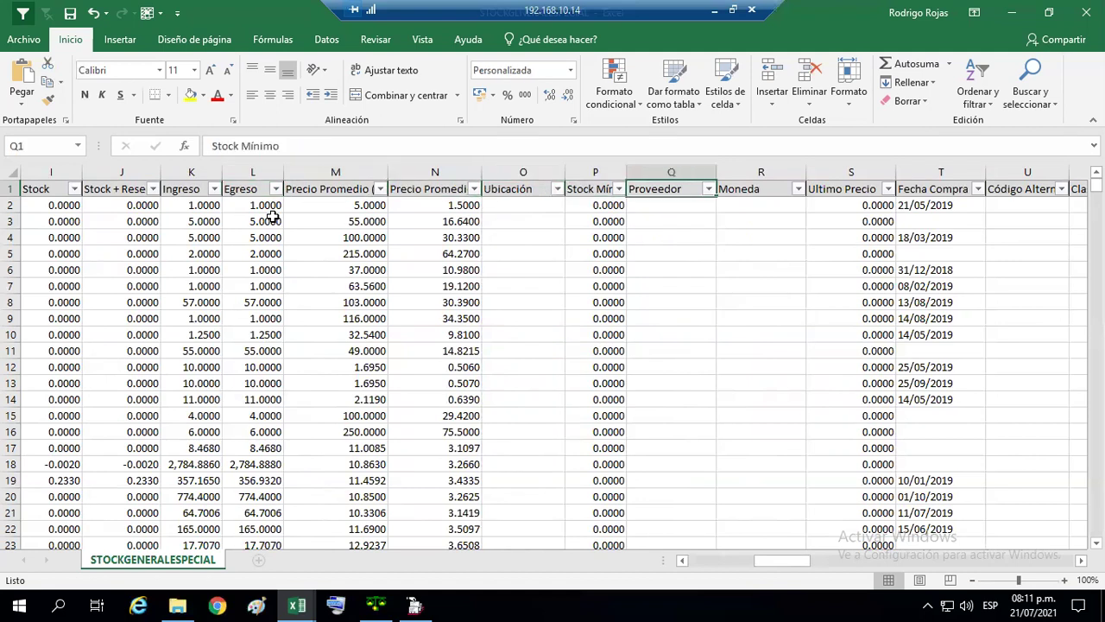
key(Right)
key(ctrl+shift+l)
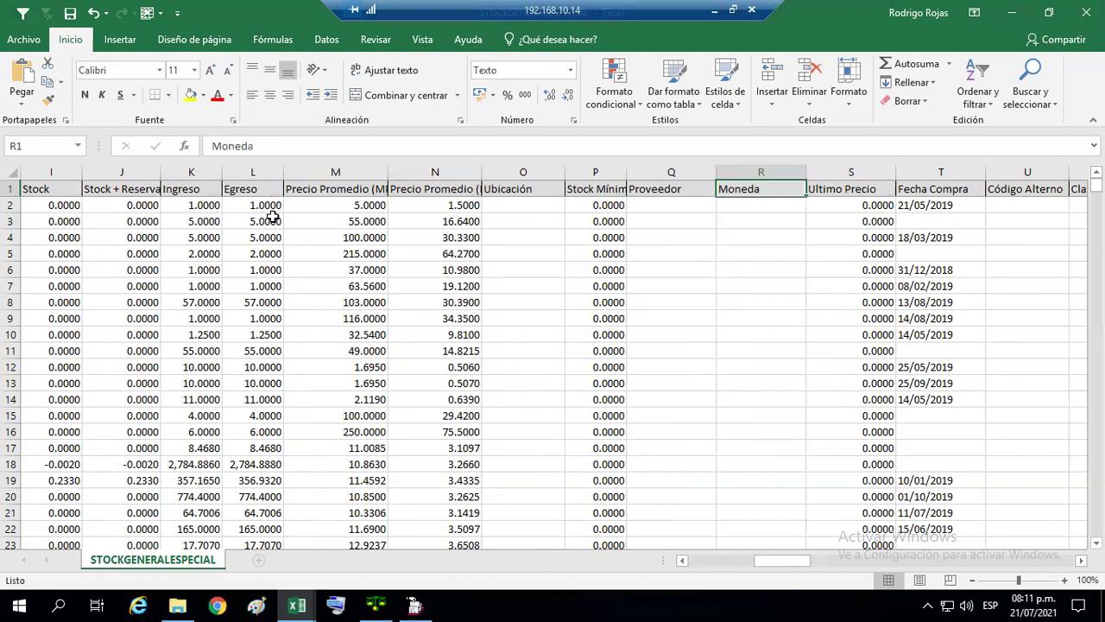
Read the full header names from Ultimo Precio to Parcial Stock Total(MP) to identify the valued stock columns.
key(Right)
key(Right)
key(Right)
key(Right)
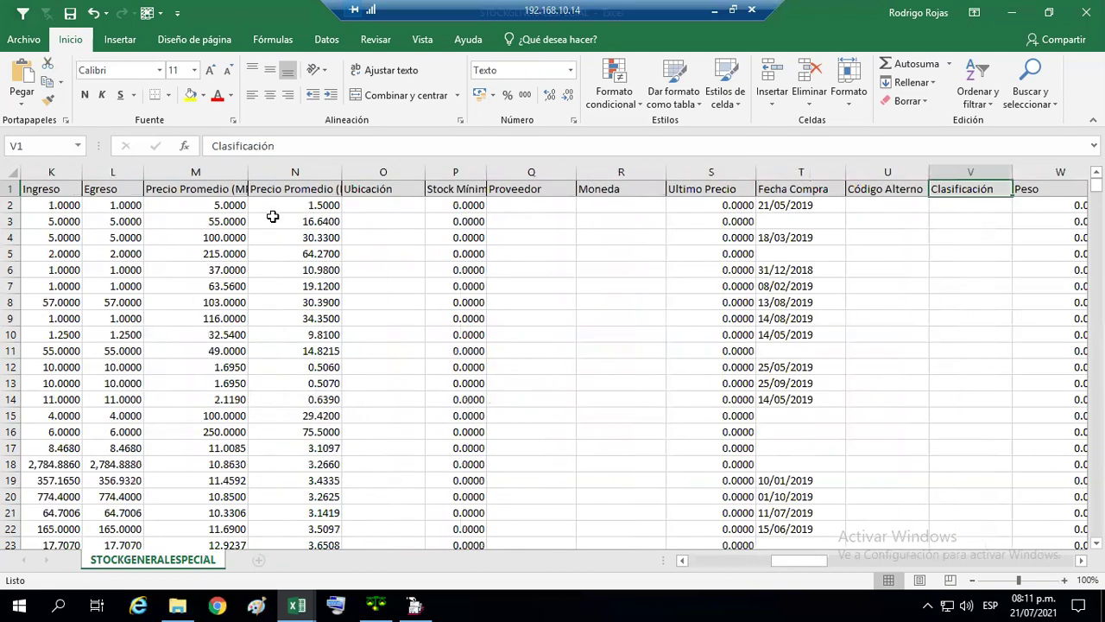
key(Right)
key(Right)
key(Right)
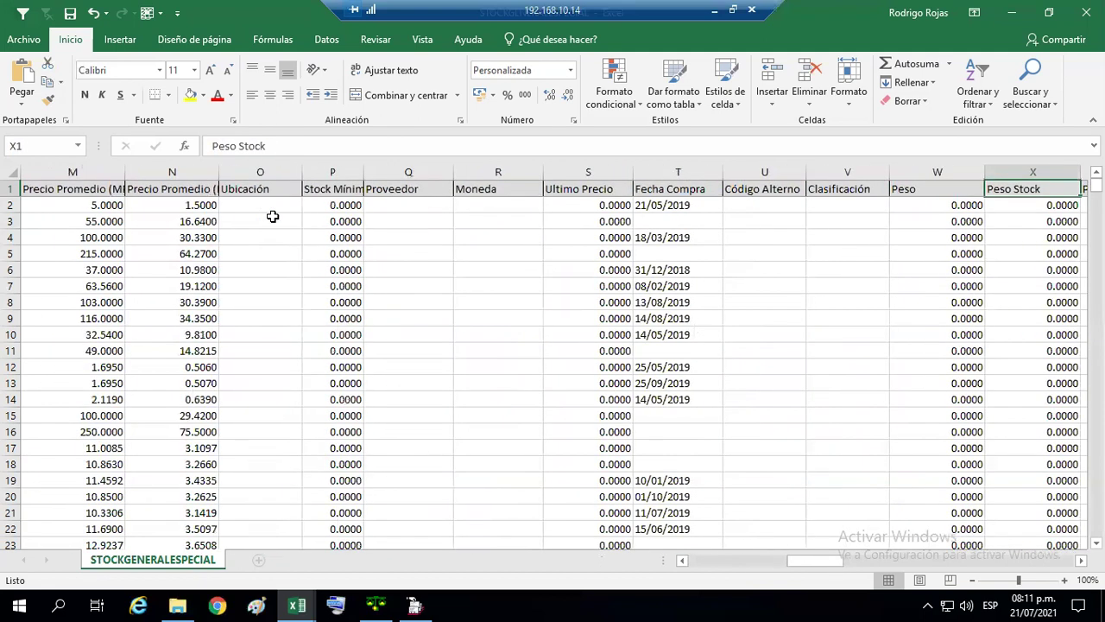
key(Right)
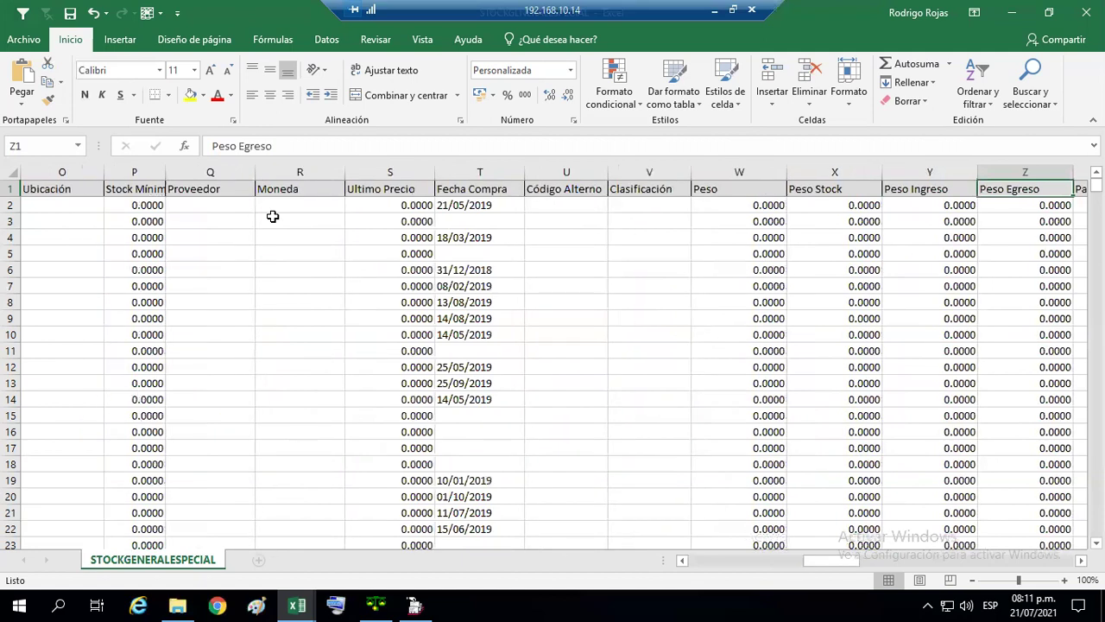
key(Right)
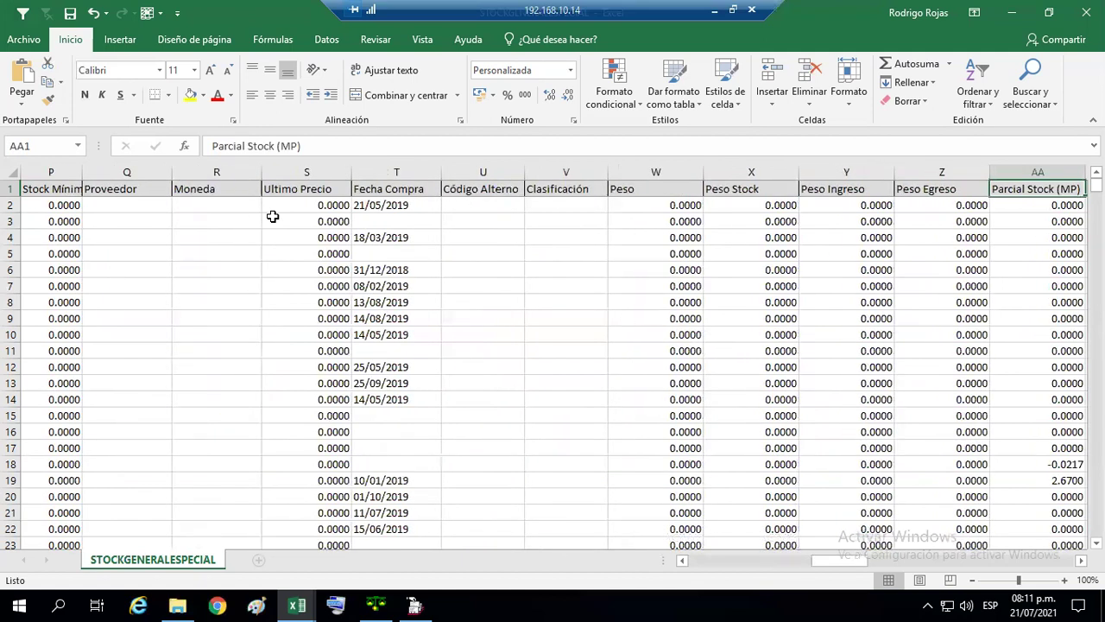
key(Right)
key(Right)
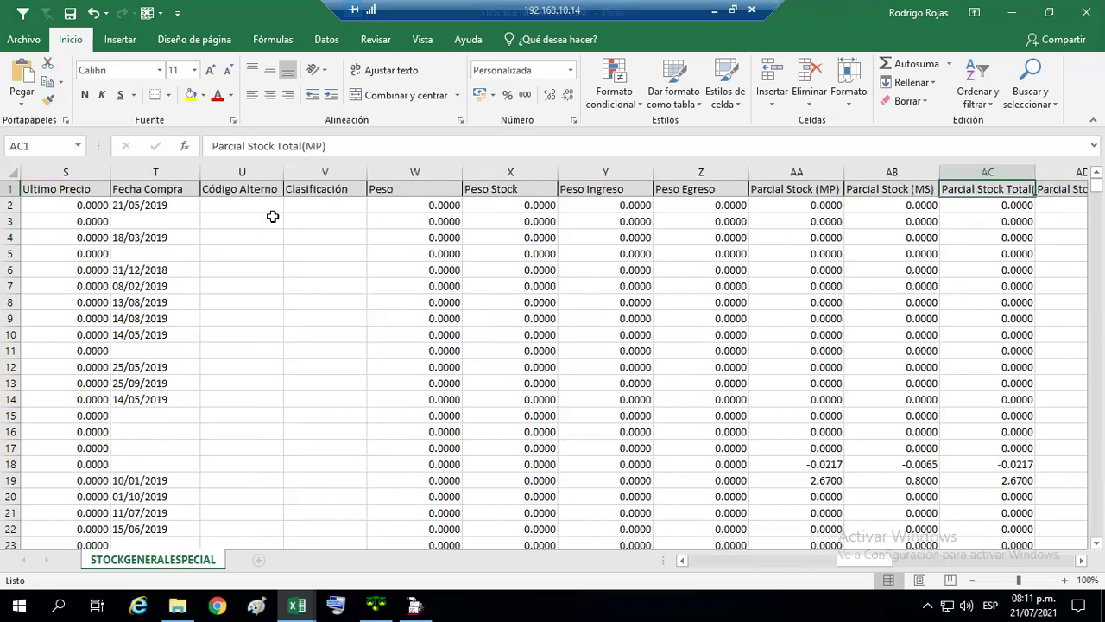
Widen columns AA to AD to fit their Parcial Stock headers, and fill header cells AA1:AD1 with yellow.
drag(923, 224, 950, 247)
click(853, 205)
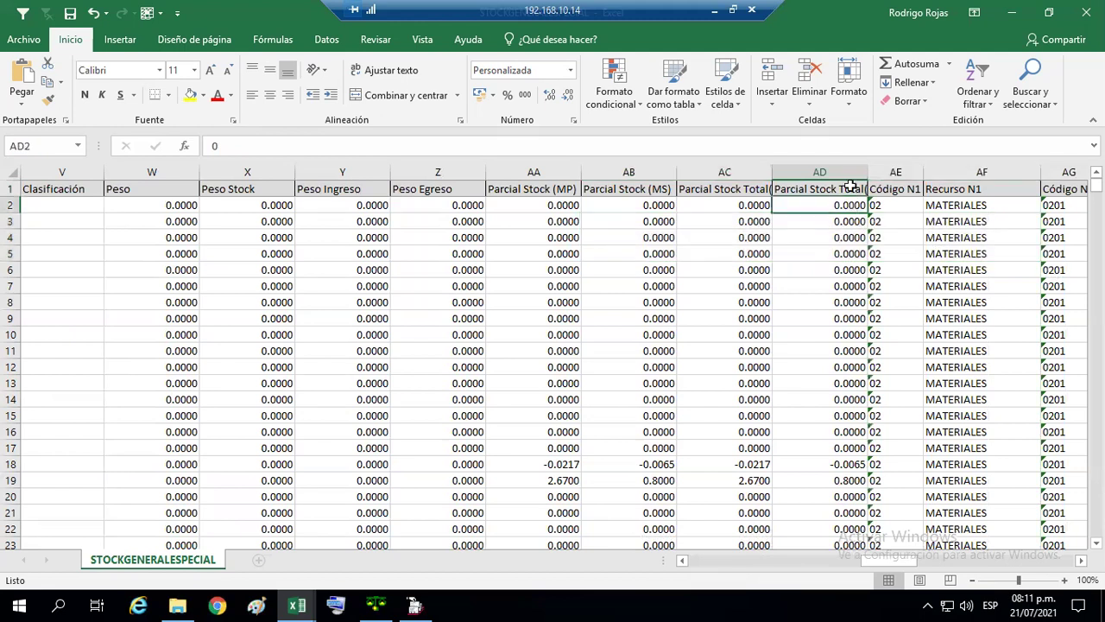
drag(869, 177, 899, 177)
drag(770, 177, 821, 177)
drag(677, 177, 727, 177)
drag(581, 177, 620, 177)
drag(554, 188, 926, 188)
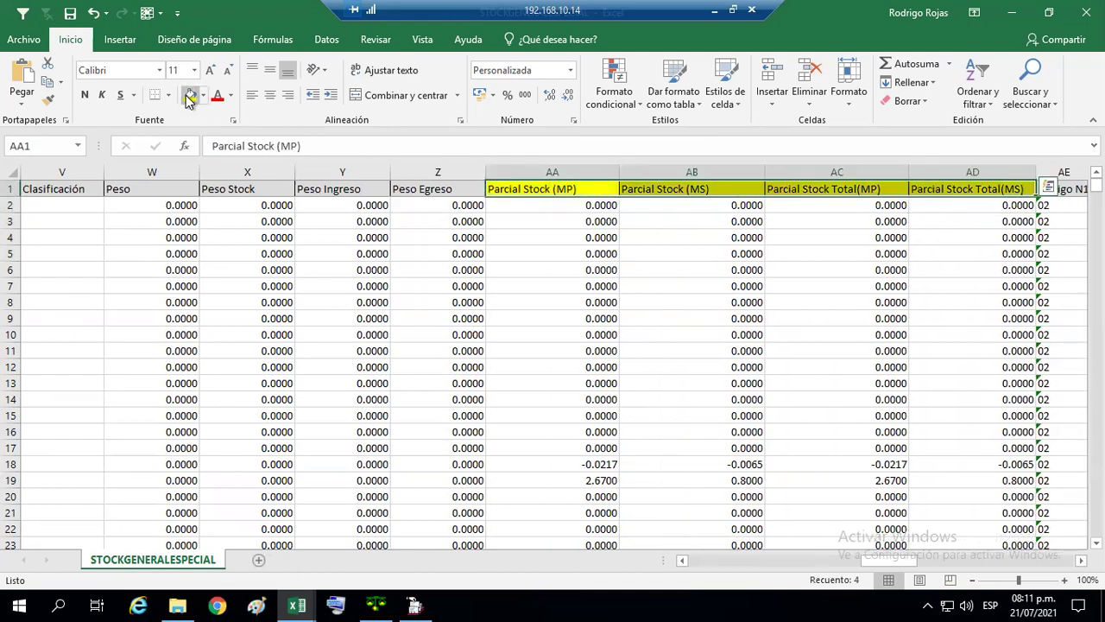
drag(984, 464, 818, 196)
Fill the Parcial Stock (MP) and Parcial Stock Total(MP) headers, AA1 and AC1, with light blue.
click(537, 188)
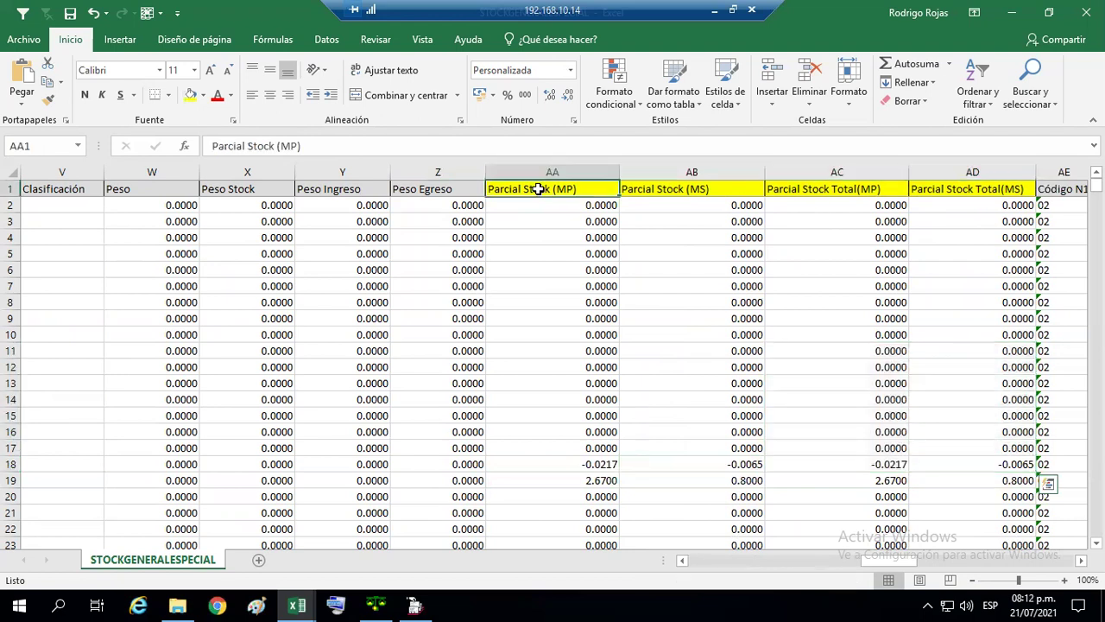
click(204, 97)
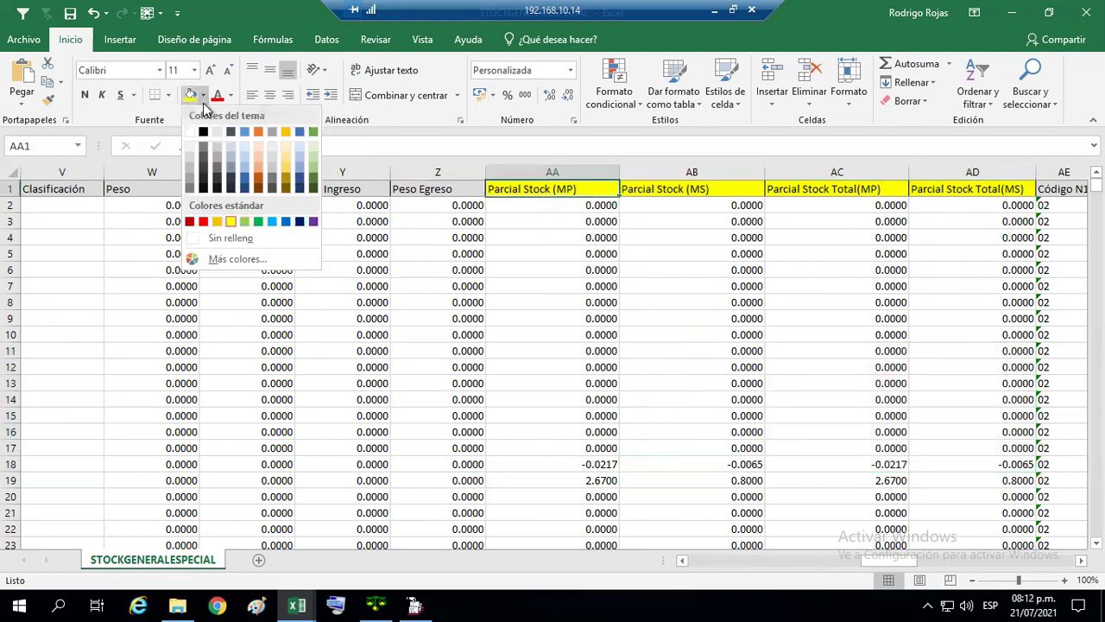
click(272, 221)
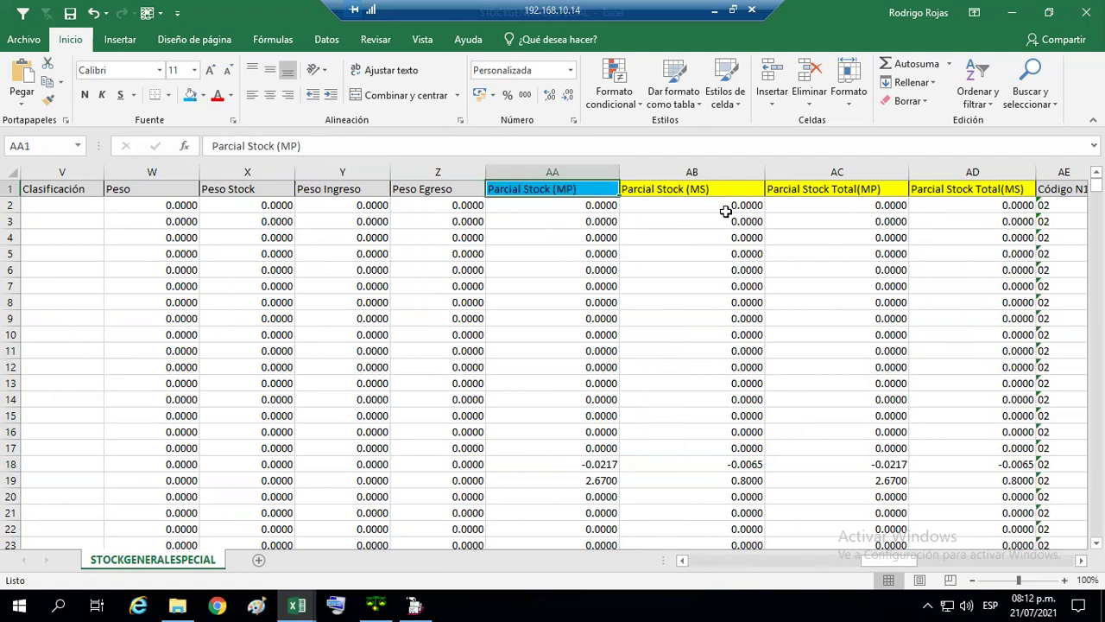
click(819, 190)
click(190, 95)
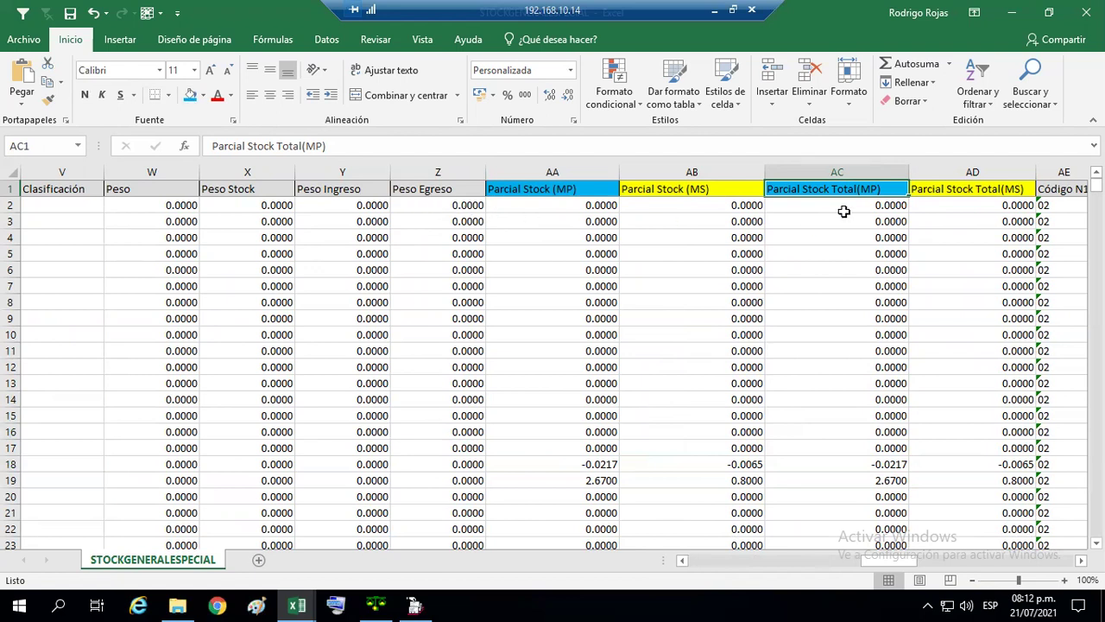
Select the whole Parcial Stock Total(MP) column to check its sum.
click(861, 171)
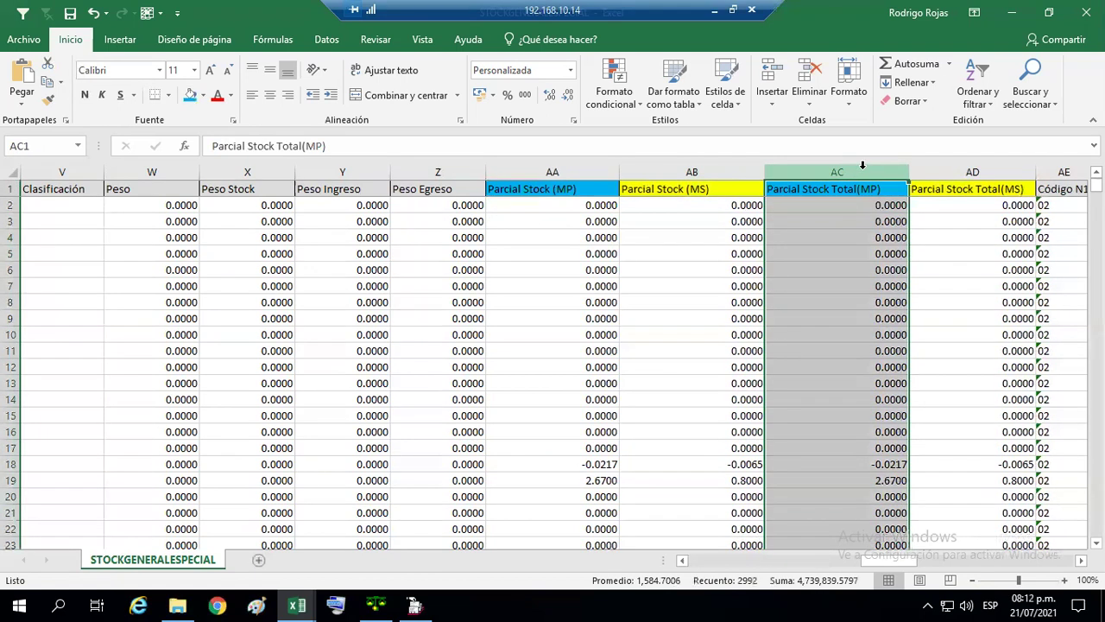
Format the Parcial Stock Total(MP) column with thousands separators and two decimals, and check its sum against the Valorizado total in S10 Almacenes.
click(525, 95)
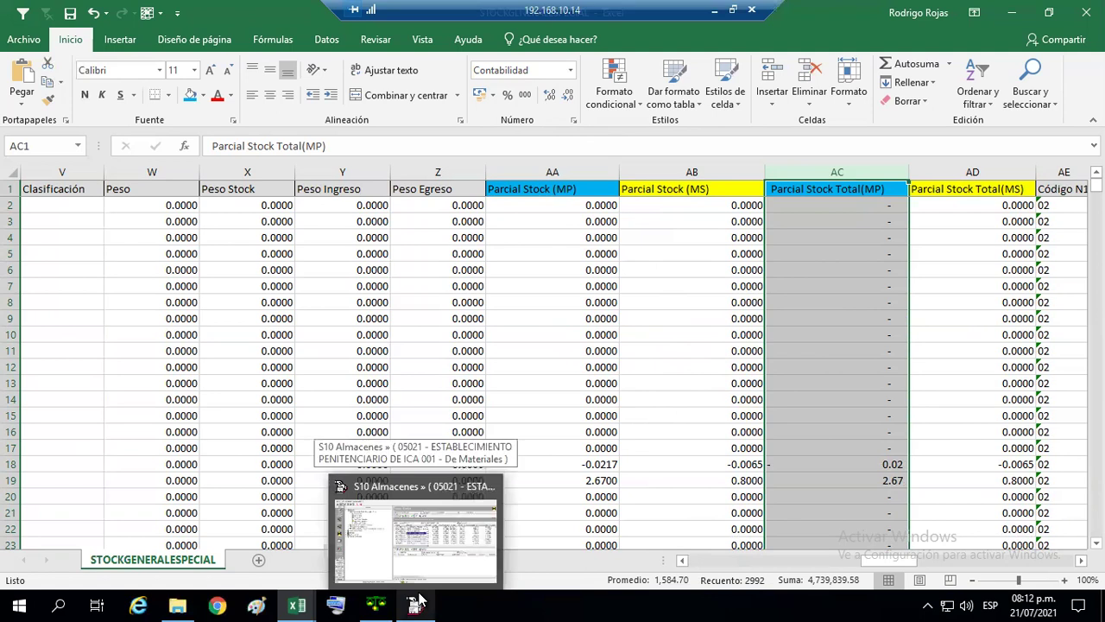
click(417, 601)
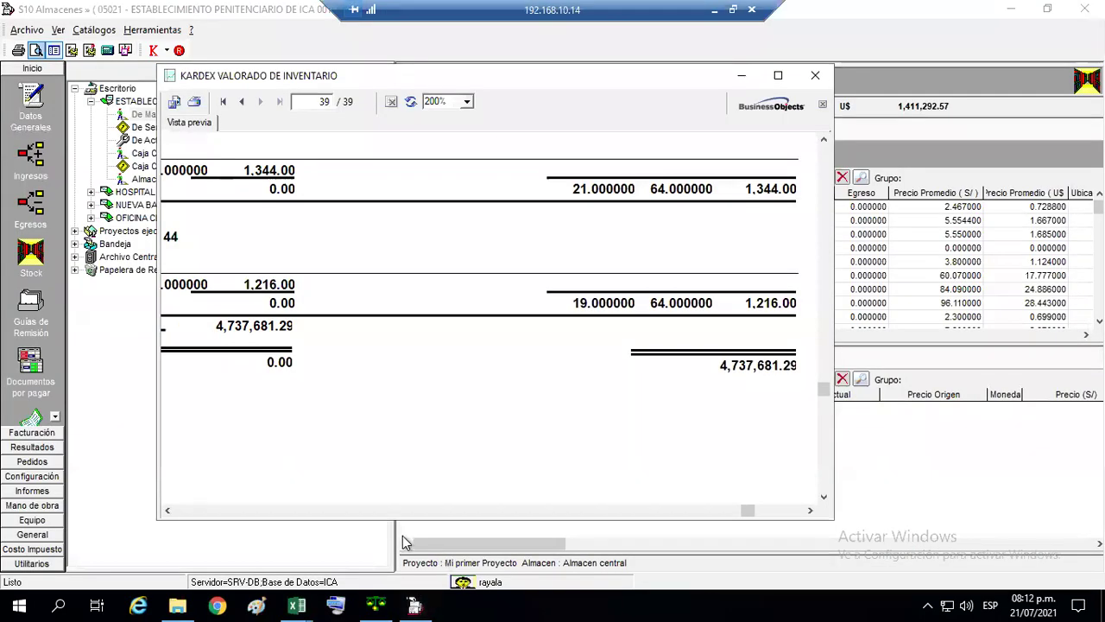
click(742, 75)
drag(691, 21, 725, 141)
drag(776, 97, 767, 171)
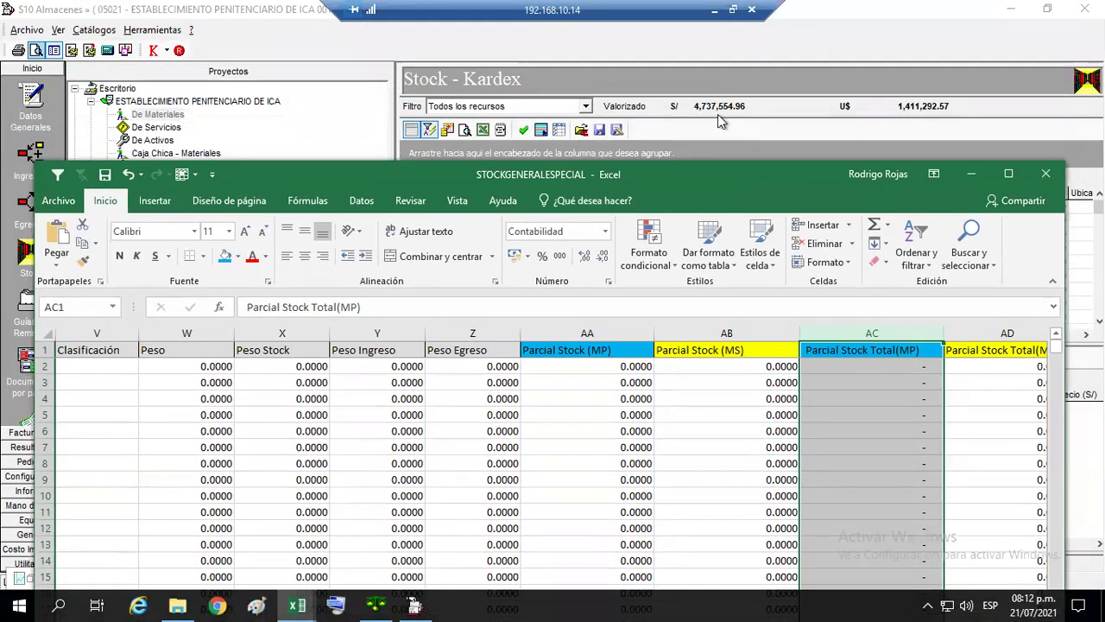
drag(745, 184, 795, 88)
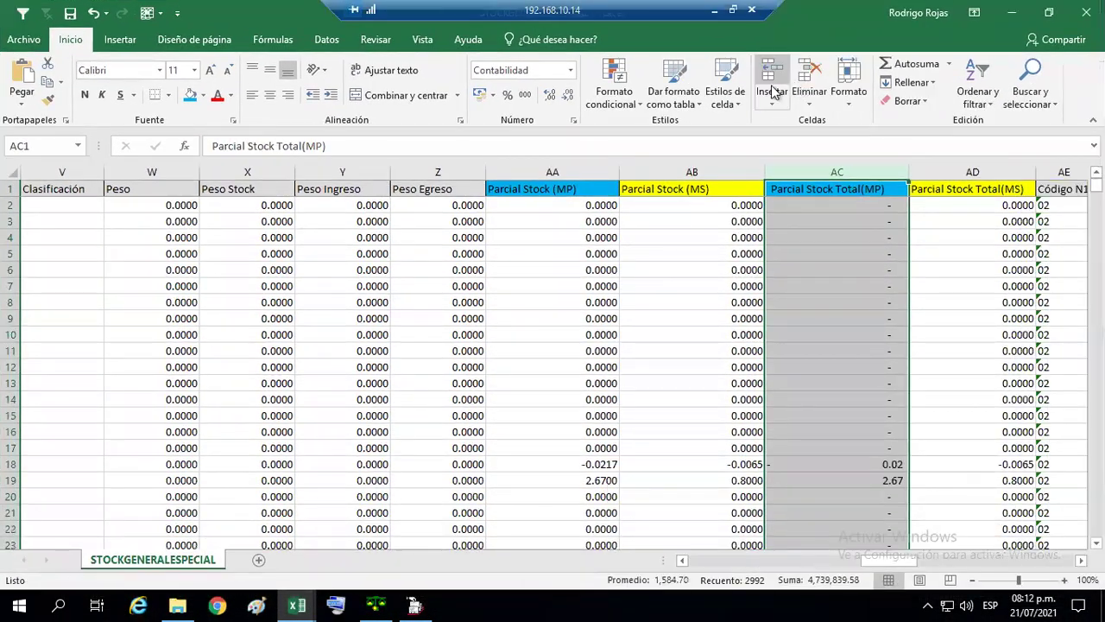
Restore the Kardex Valorado de Inventario report in S10 Almacenes and place it so its grand total and the Valorizado S/ amount show together.
click(413, 602)
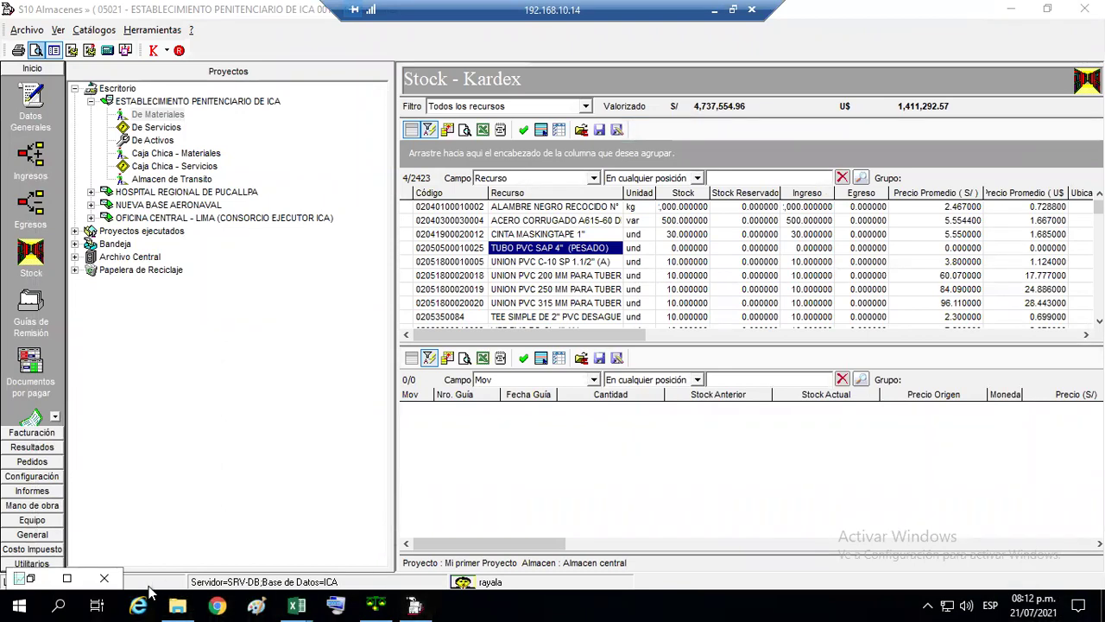
click(34, 585)
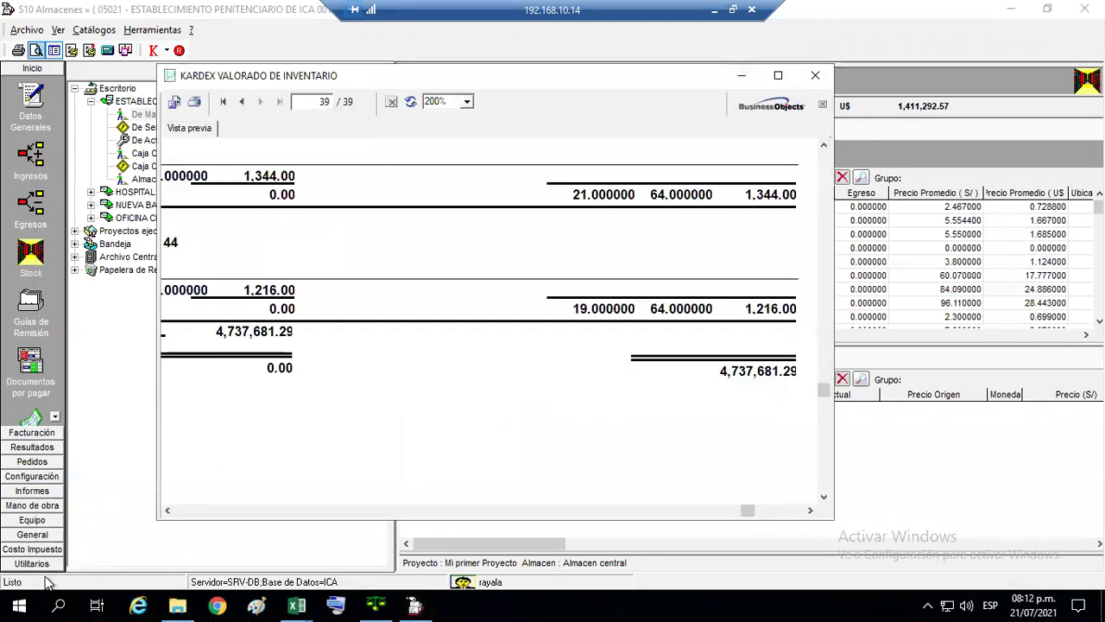
click(810, 510)
drag(224, 68, 237, 135)
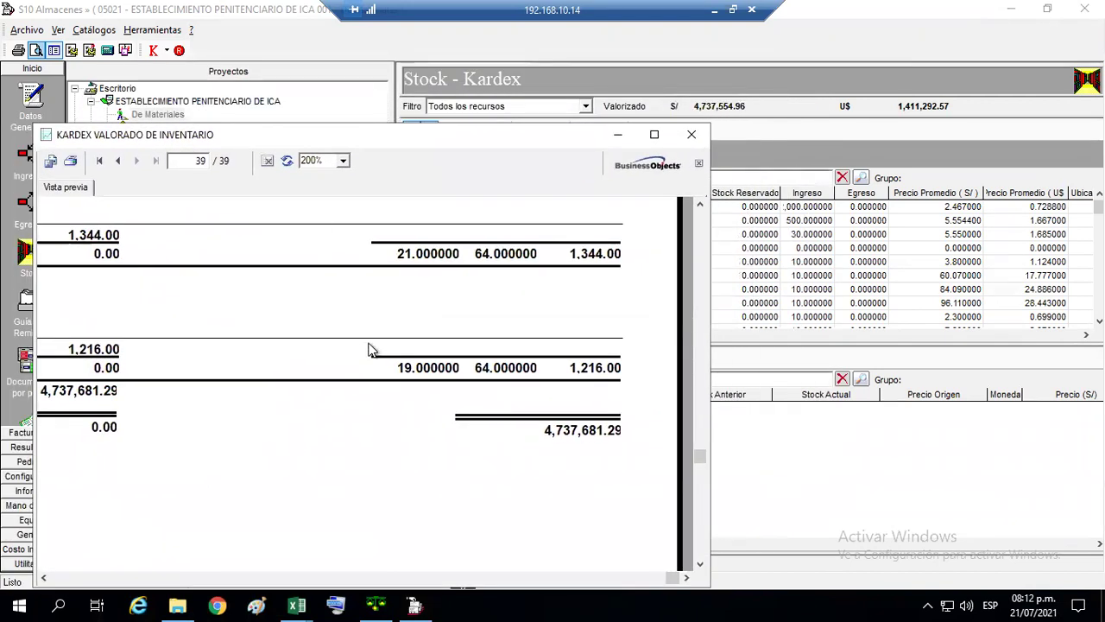
scroll(521, 387, down, 3)
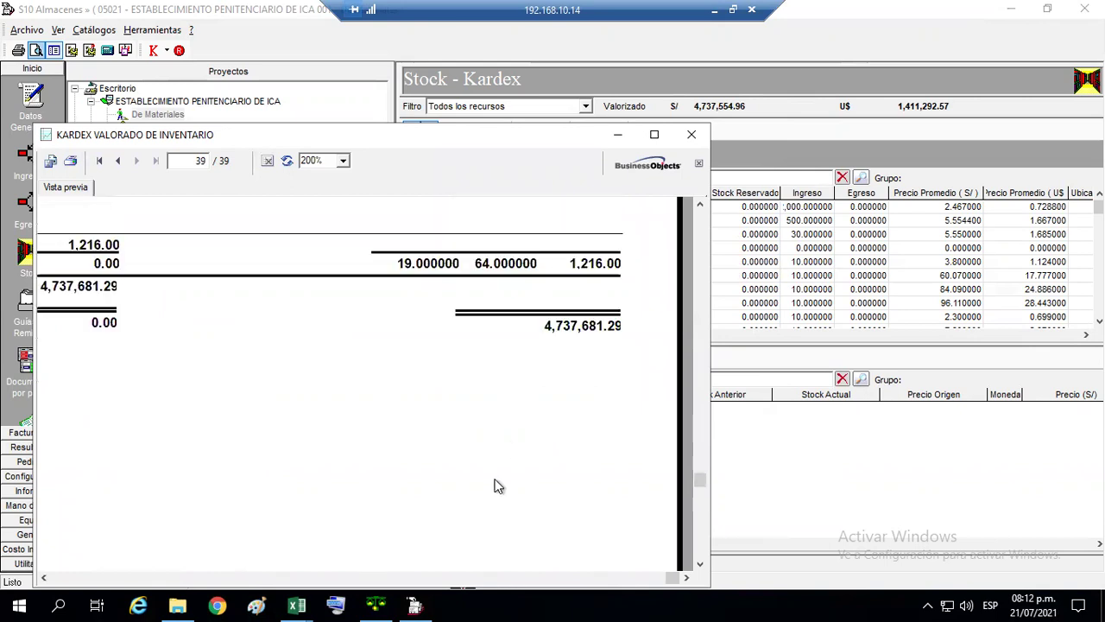
double_click(300, 586)
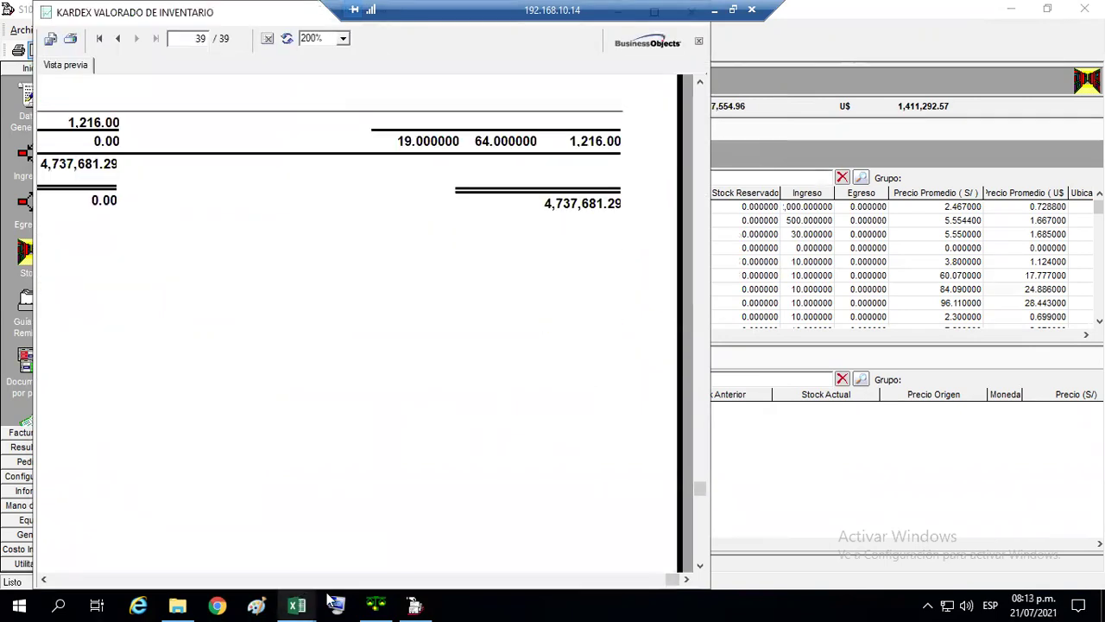
drag(227, 19, 192, 34)
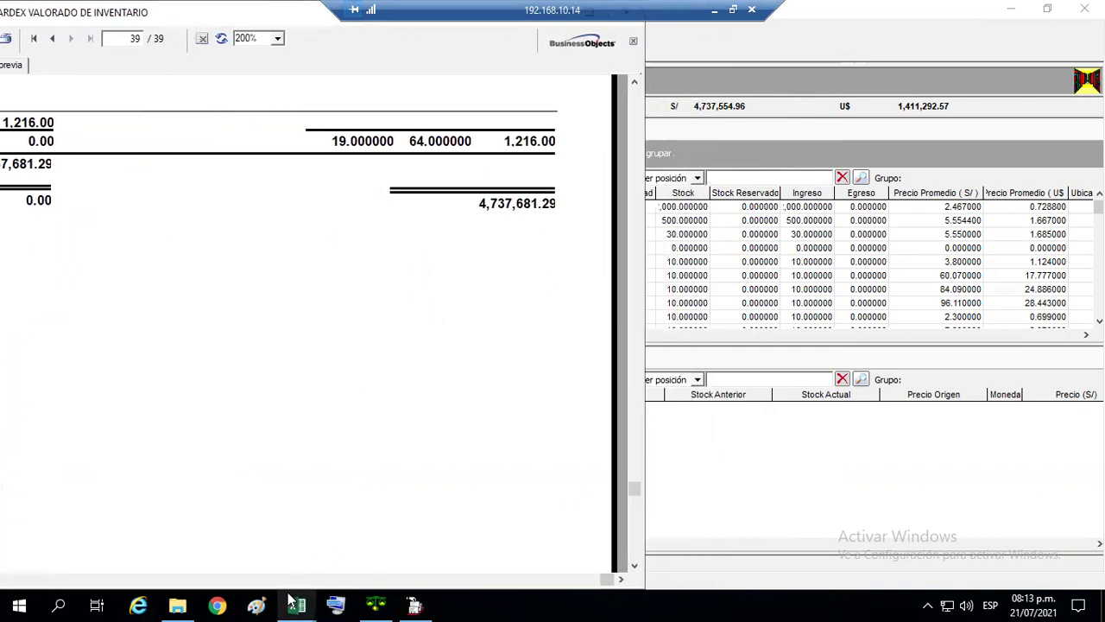
Switch back to the STOCKGENERALESPECIAL workbook in Excel and insert two blank rows above the header row.
mouse_move(298, 604)
click(344, 543)
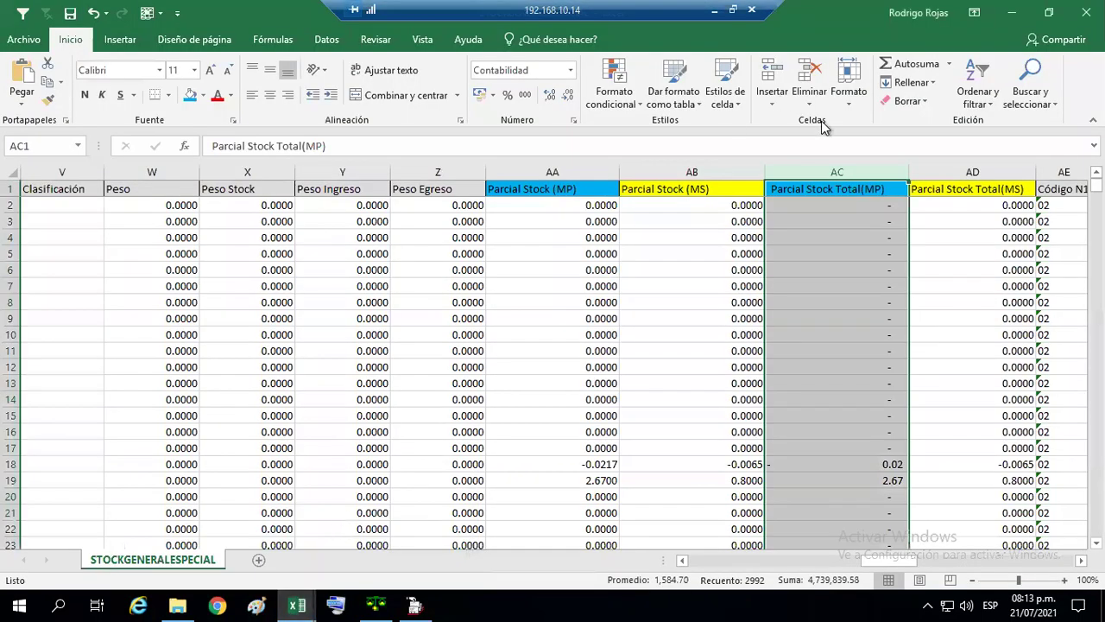
click(812, 191)
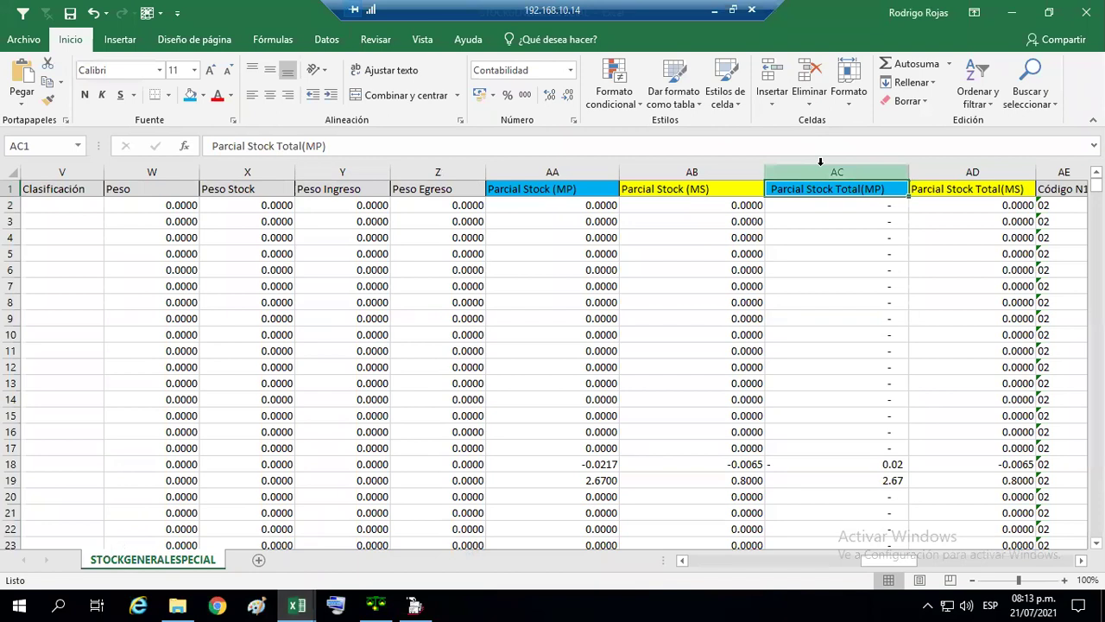
key(ctrl+plus)
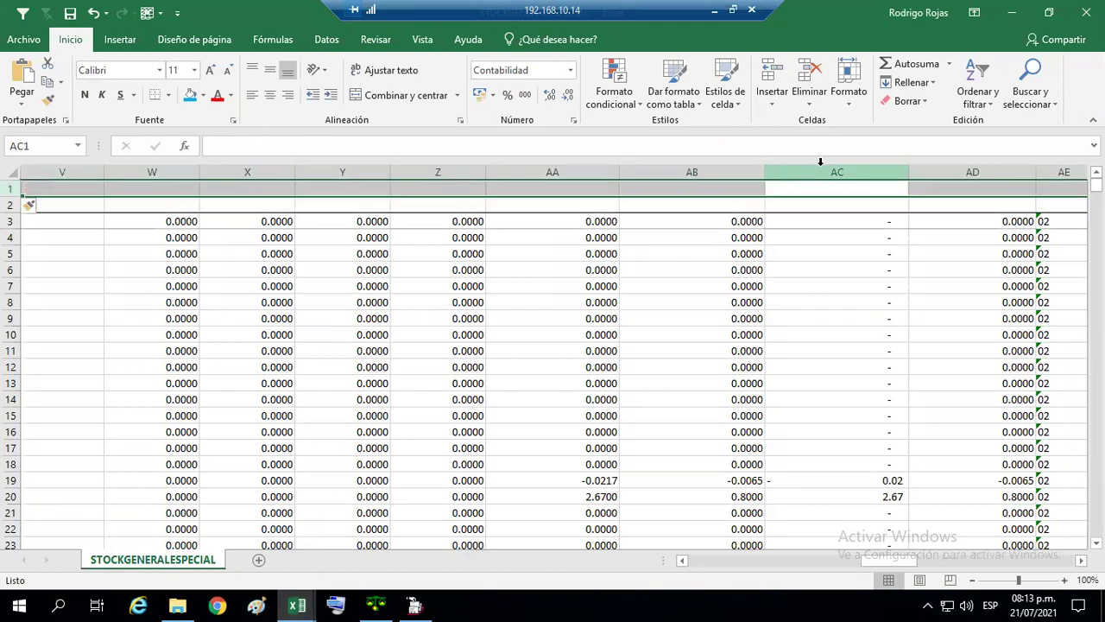
key(Up)
key(Left)
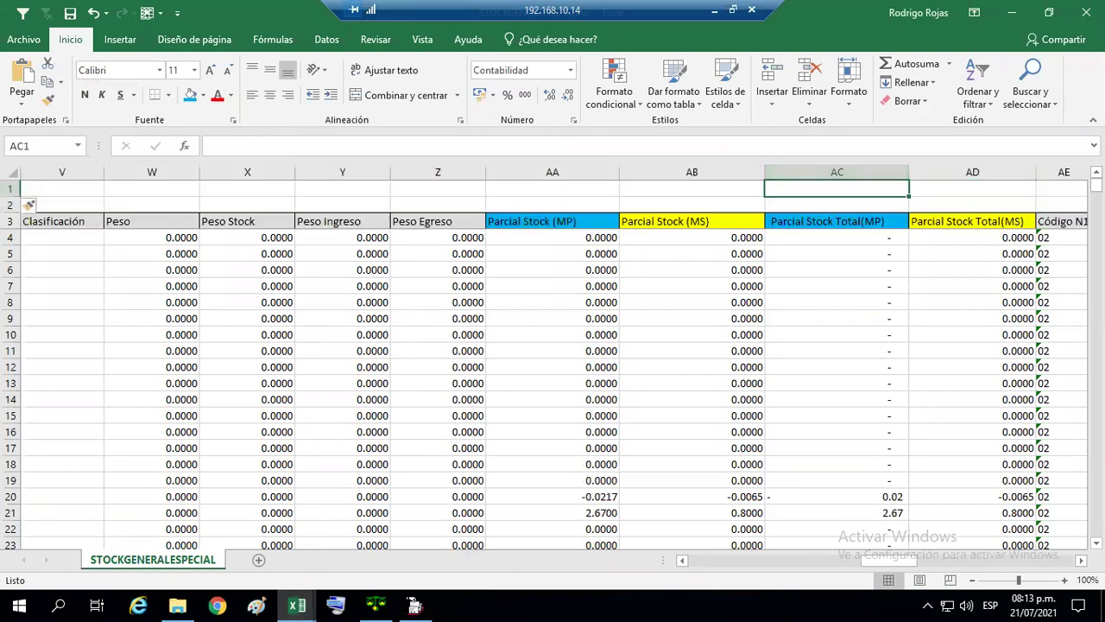
Format the Parcial Stock (MP) column with thousands separators and two decimals, and move the workbook window below the two S10 totals.
click(552, 172)
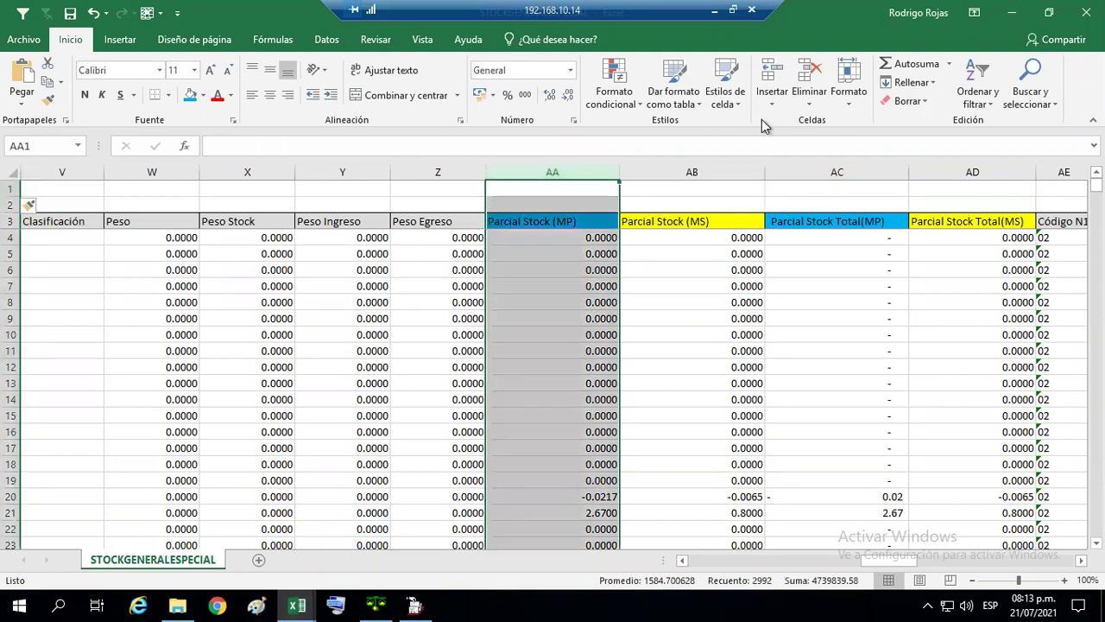
click(525, 95)
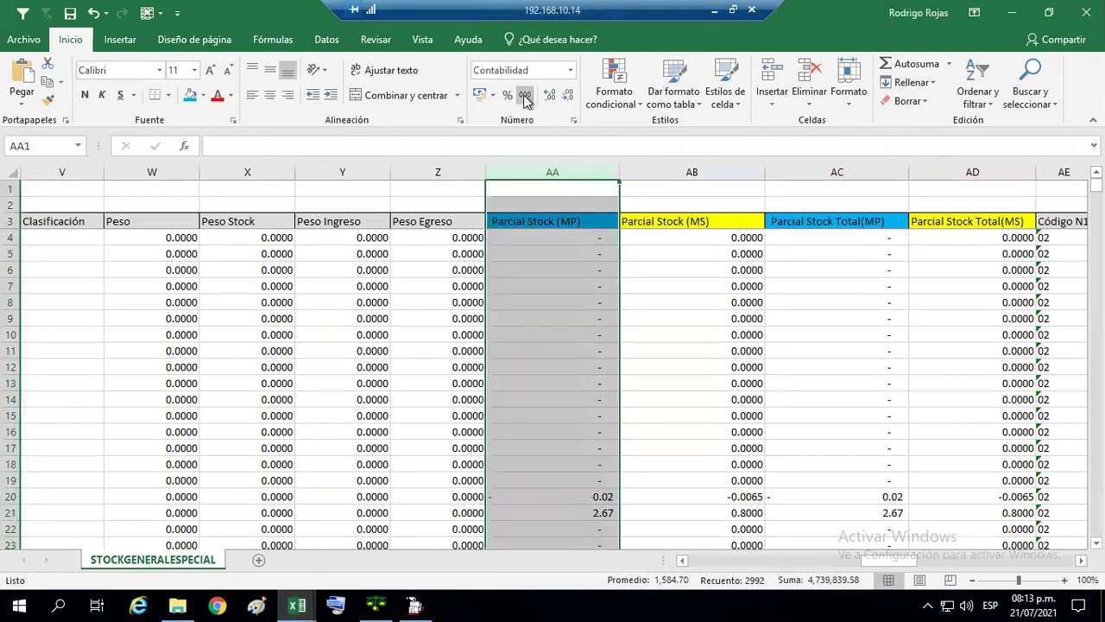
drag(892, 10, 707, 200)
click(687, 386)
drag(629, 203, 690, 267)
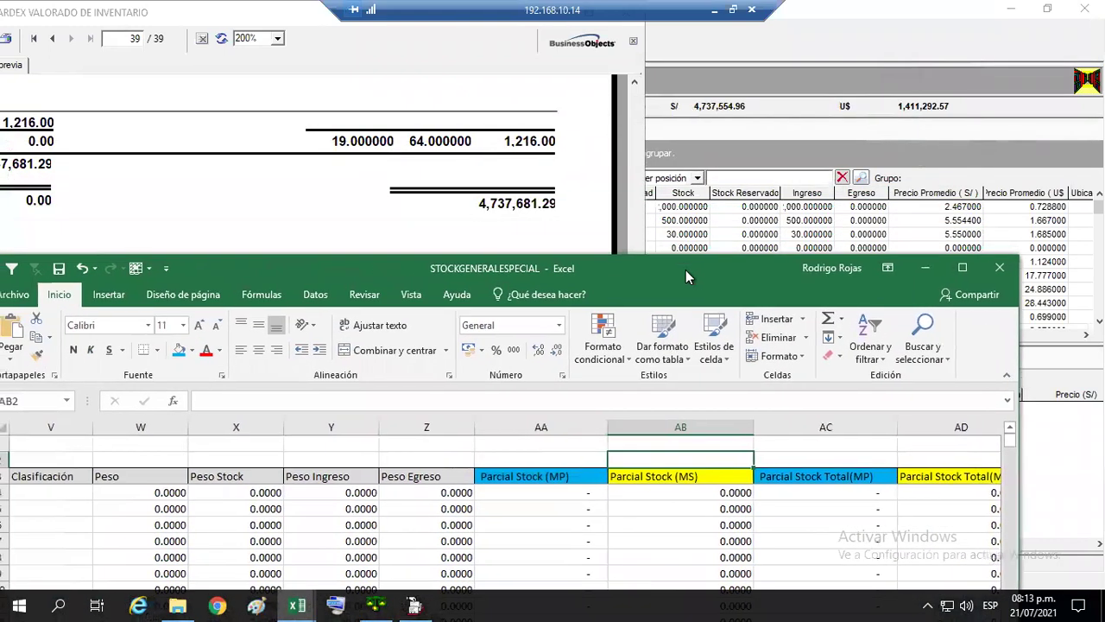
Enter the Kardex report total 4737681.29 in AB1 and the S10 Valorizado total 4737554.96 in AC1.
click(705, 444)
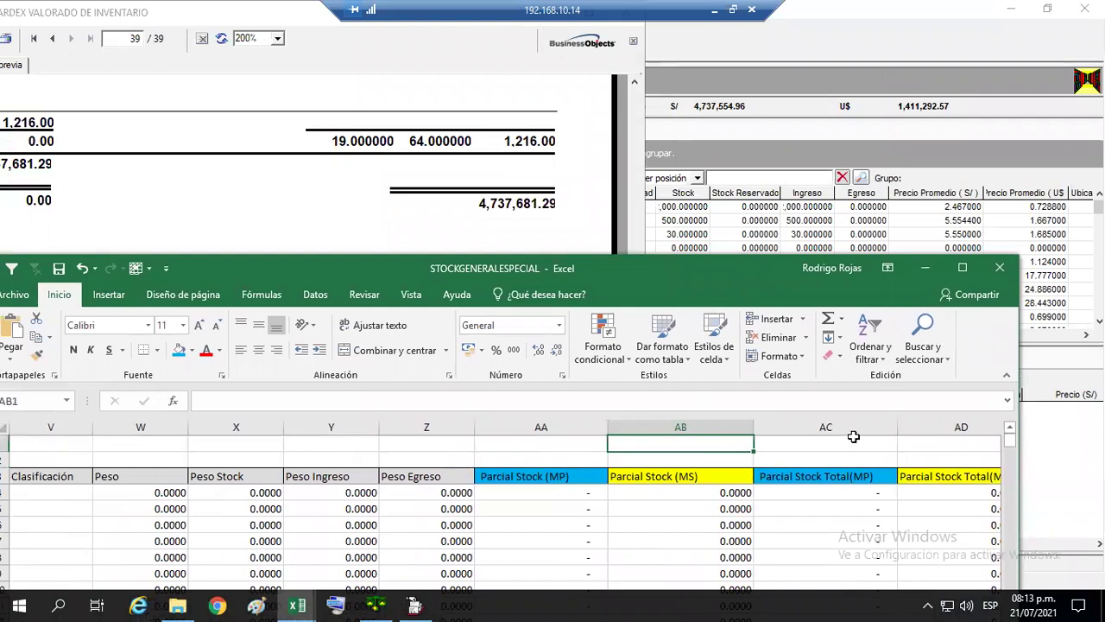
text(4737681.29)
click(853, 436)
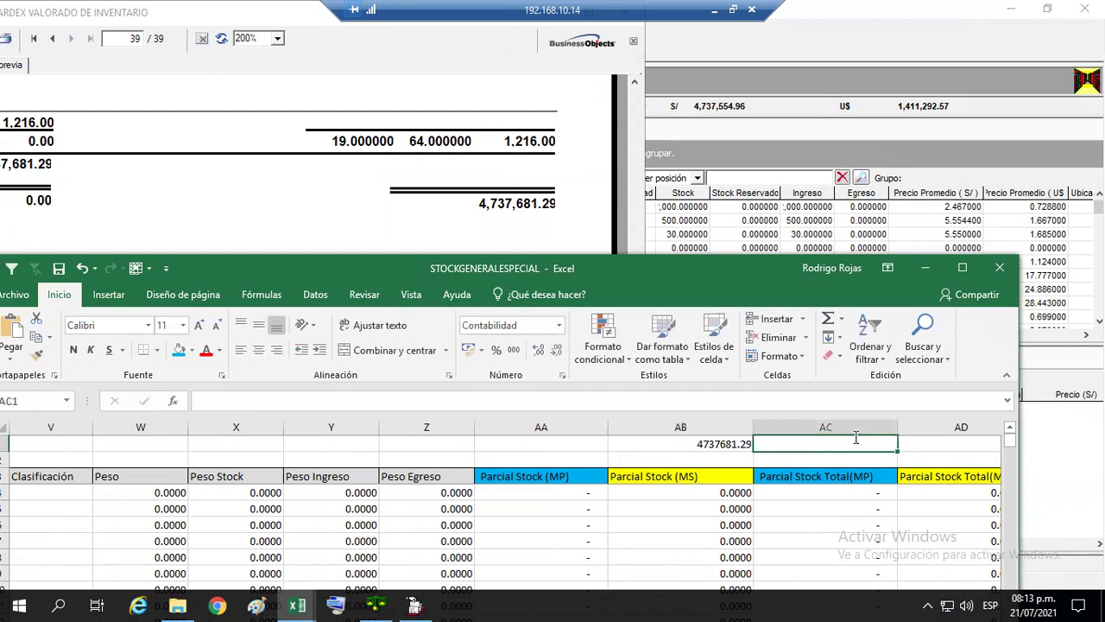
text(47375549.)
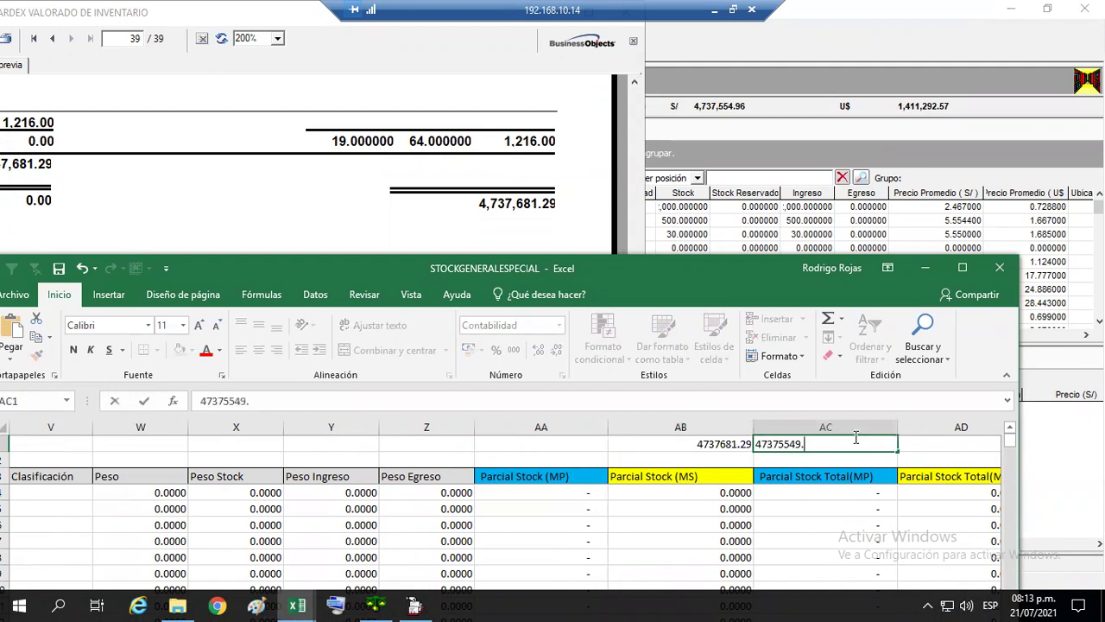
key(BackSpace)
key(BackSpace)
text(.96)
key(Return)
Calculate the difference between the Kardex and Valorizado totals in AD1 with the formula +AB1-AC1.
key(Up)
key(Right)
text(+)
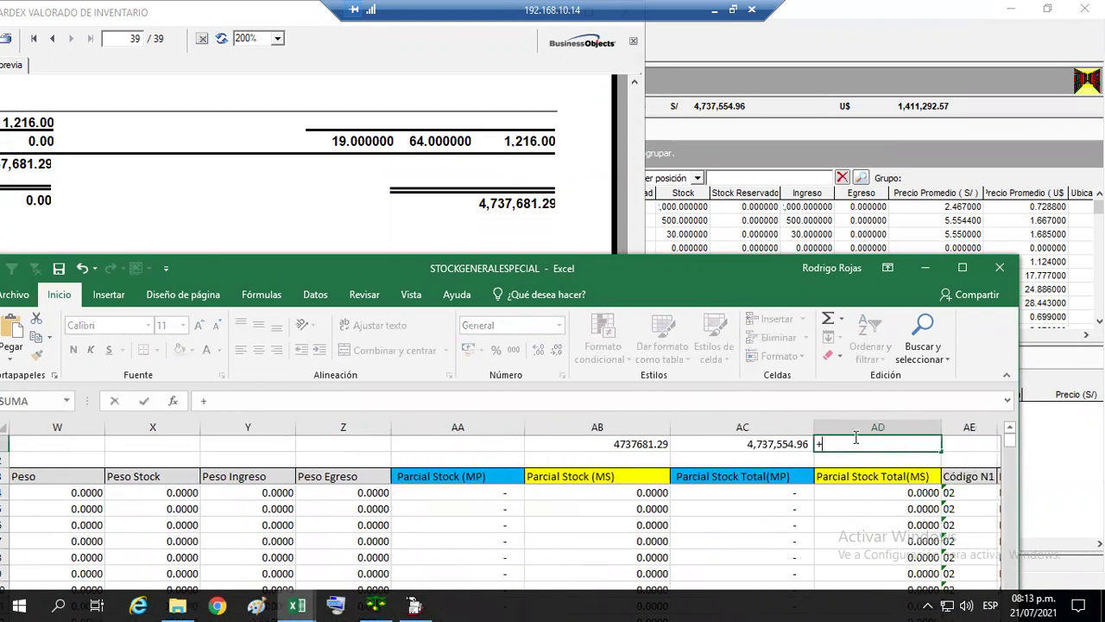
key(Left)
key(Left)
text(-)
key(Left)
key(ctrl+Return)
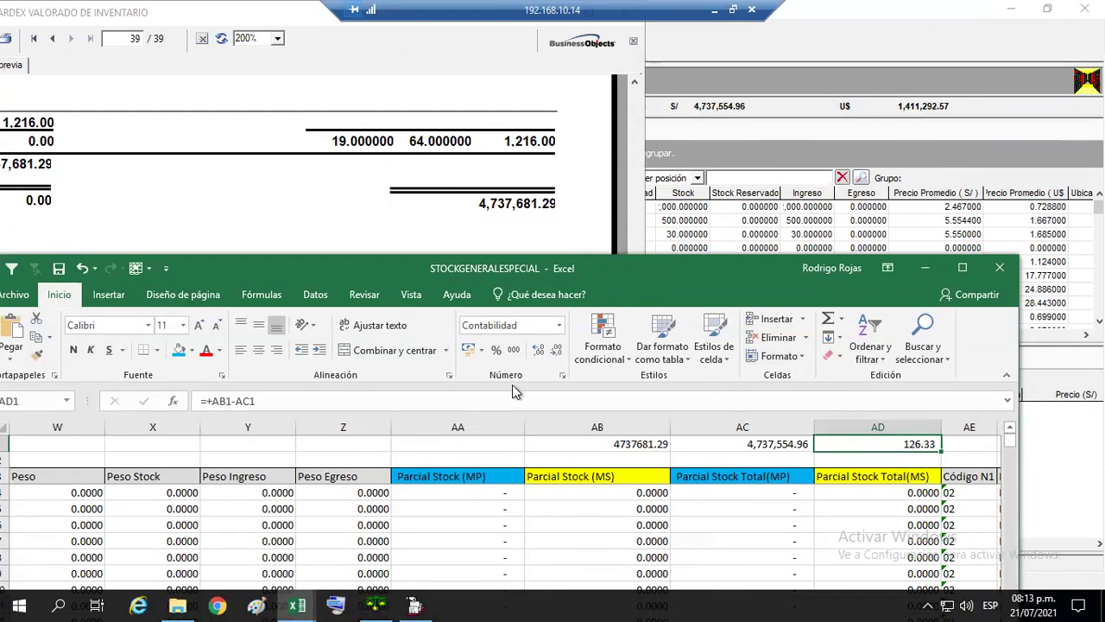
Insert a blank row above the headers and sum the Parcial Stock Total(MP) values from AC8 down in cell AC3.
right_click(9, 472)
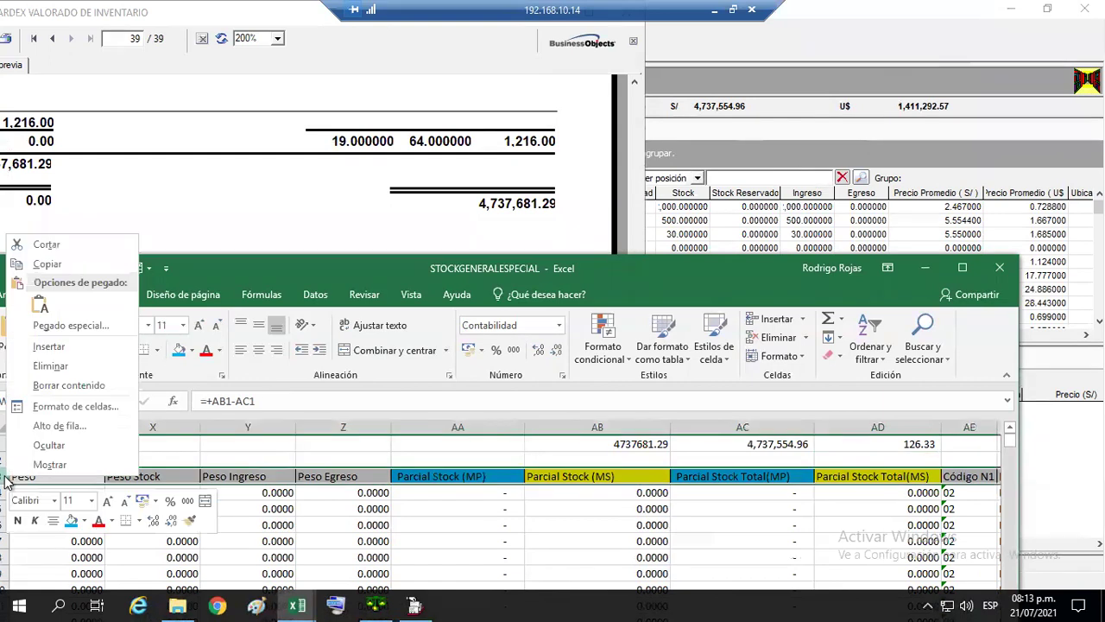
click(59, 347)
click(842, 477)
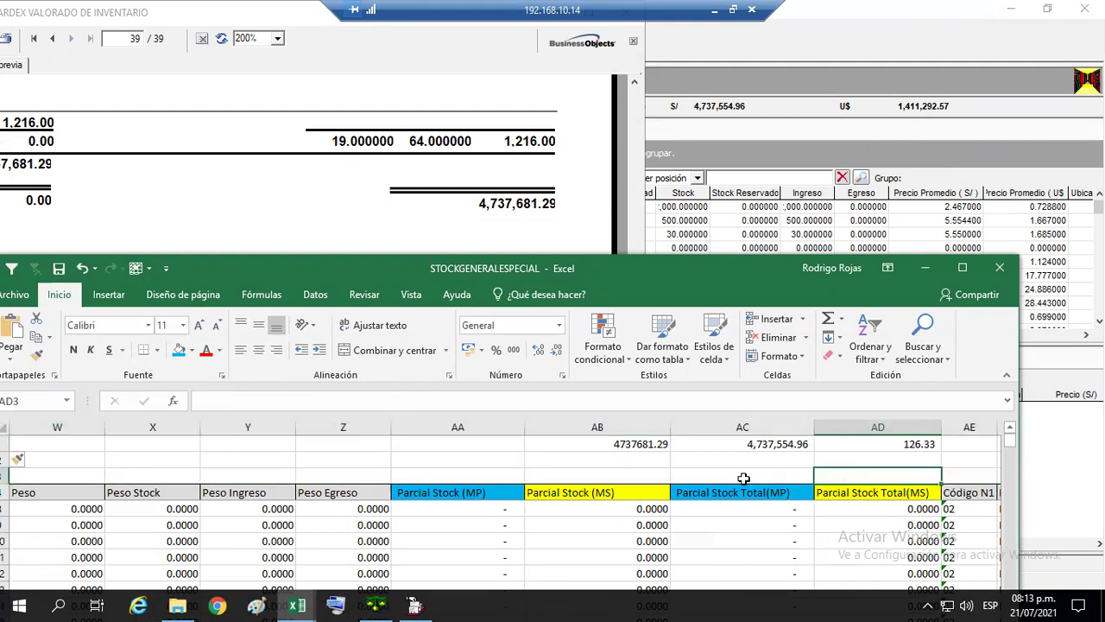
click(745, 475)
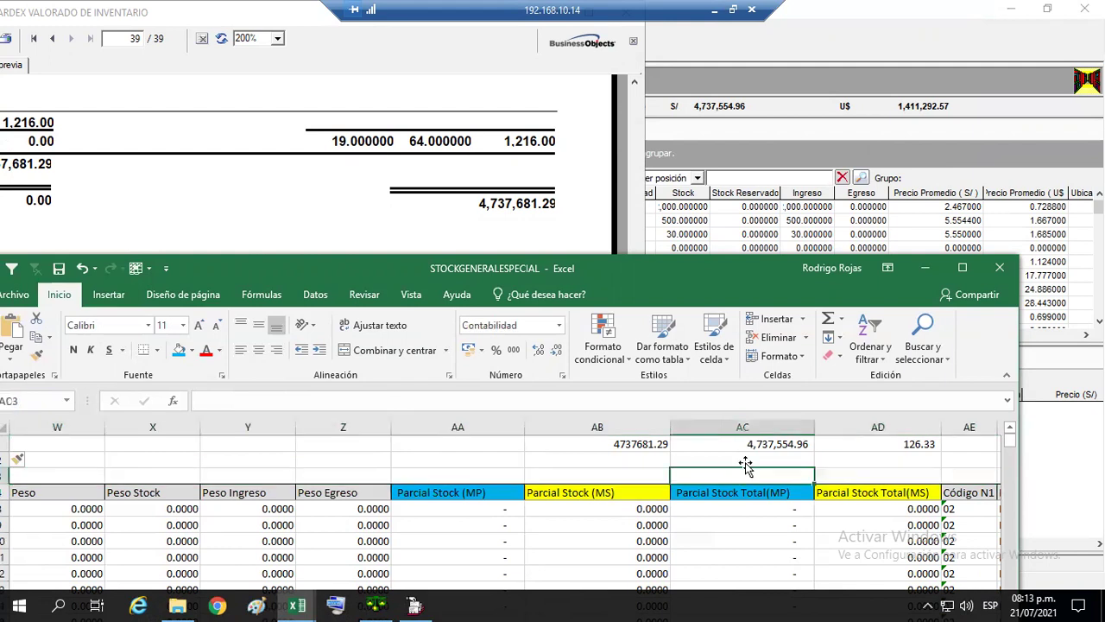
click(827, 318)
click(739, 508)
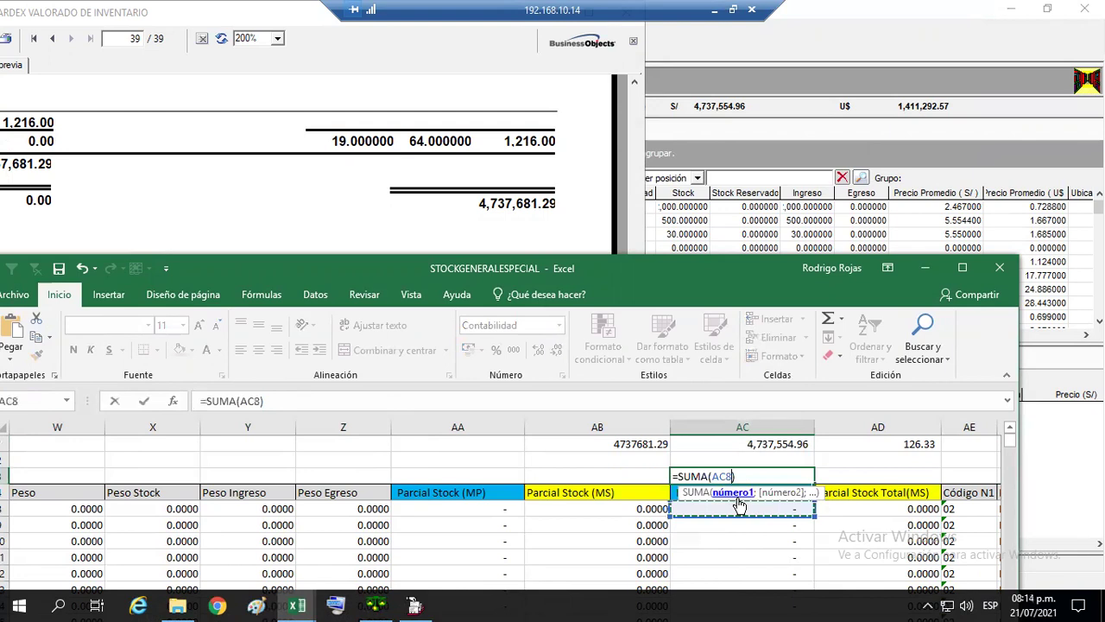
key(ctrl+shift+Down)
key(Return)
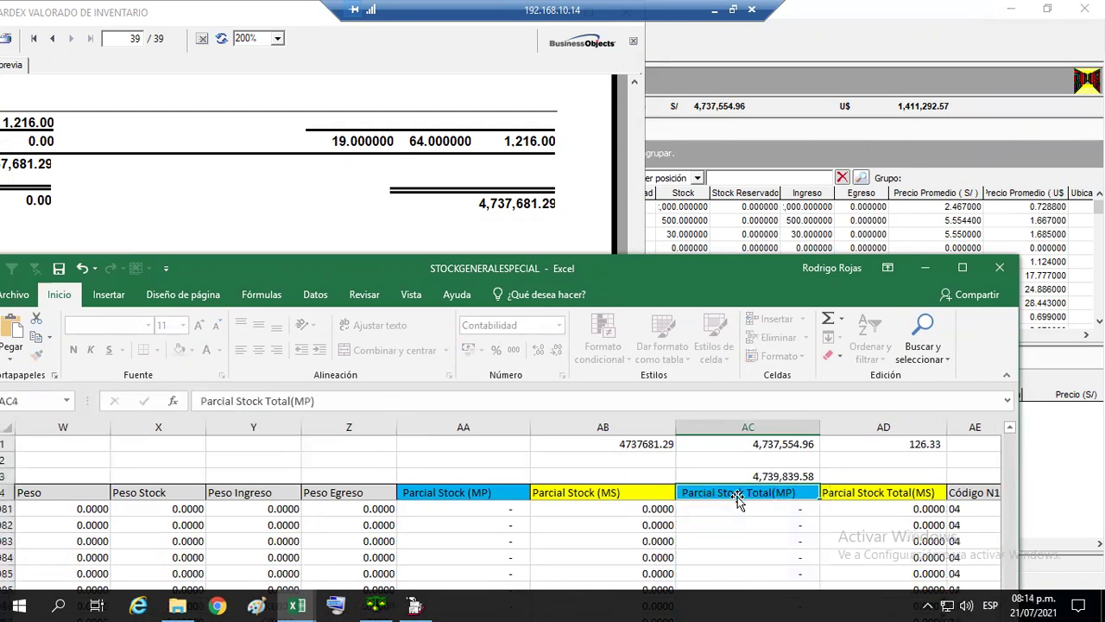
Calculate the difference between the Excel stock sum and the Valorizado total in AD3 with the formula +AC3-AC1.
key(Up)
key(Right)
text(+)
key(Left)
text(-)
key(Up)
key(Up)
key(Left)
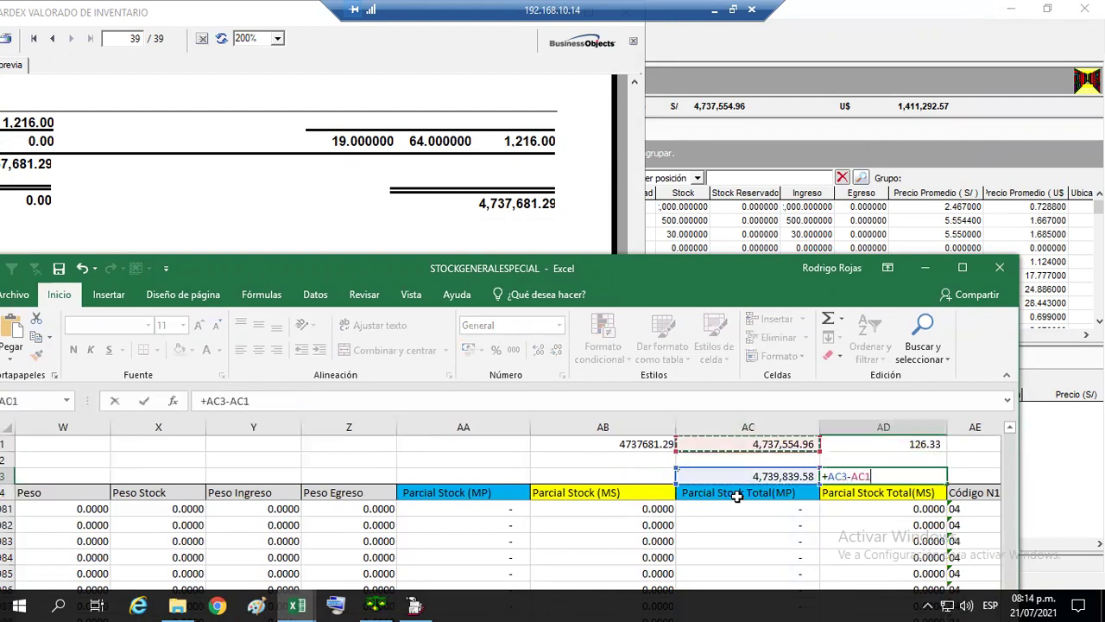
key(Return)
key(Up)
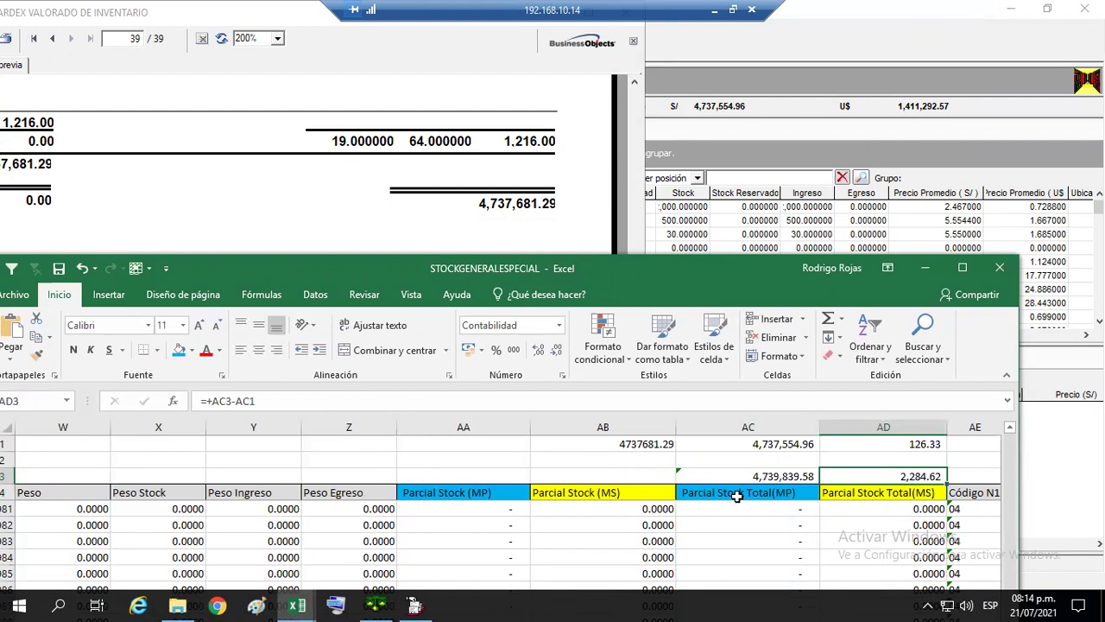
Calculate the difference between the Excel stock sum and the Kardex total in AB3 with +AC3-AB1, and compare it with AD3.
key(Left)
key(Left)
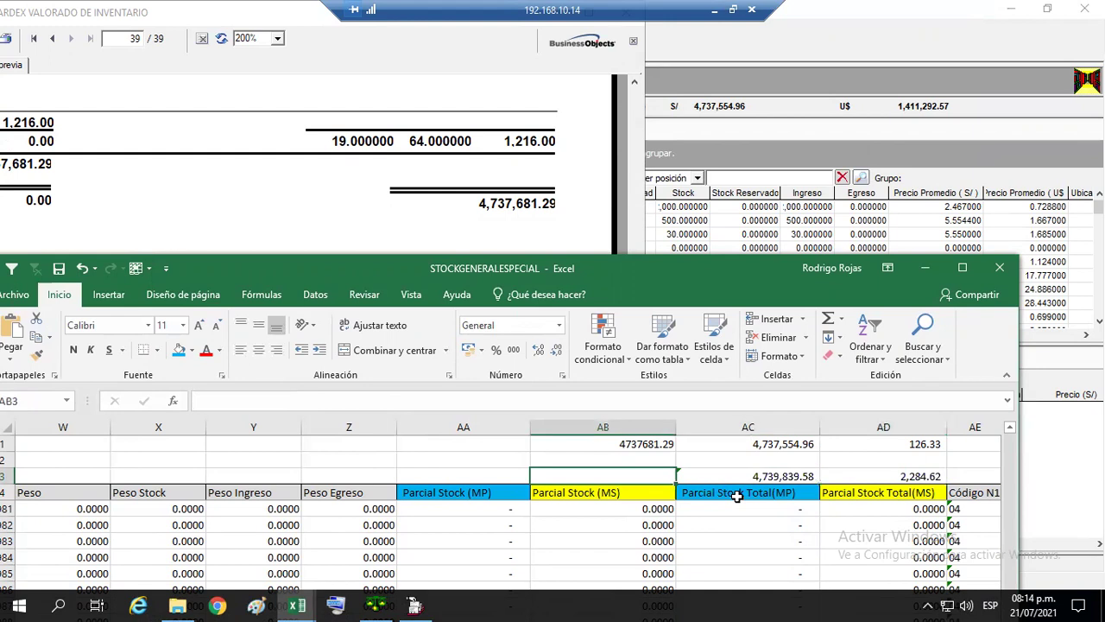
text(+)
key(Right)
text(-)
key(Up)
key(Up)
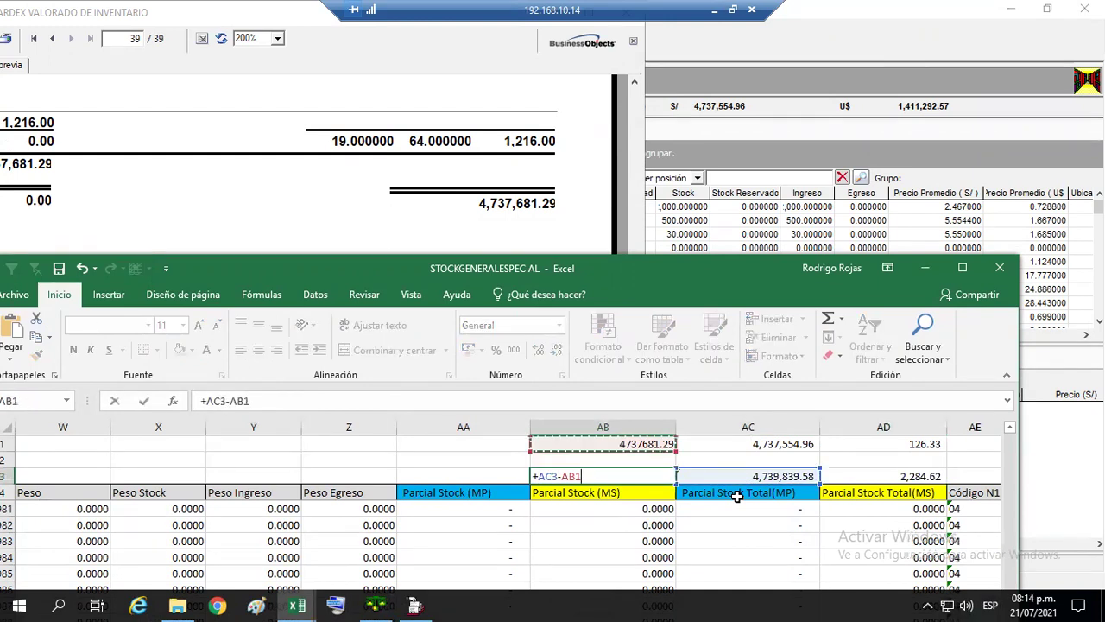
key(Return)
key(Up)
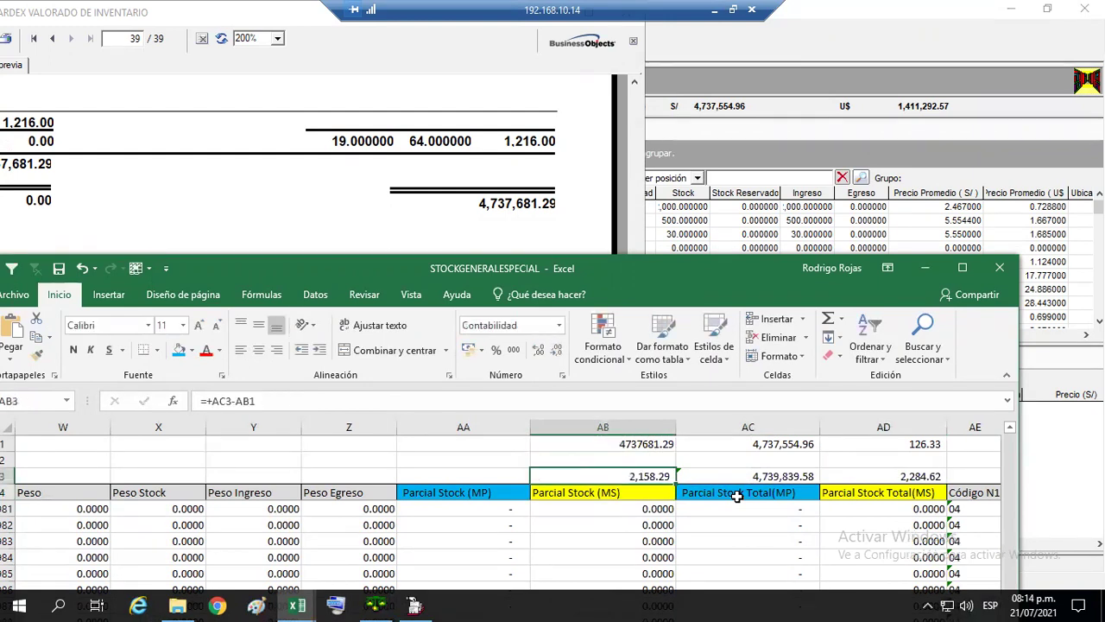
key(Right)
key(Right)
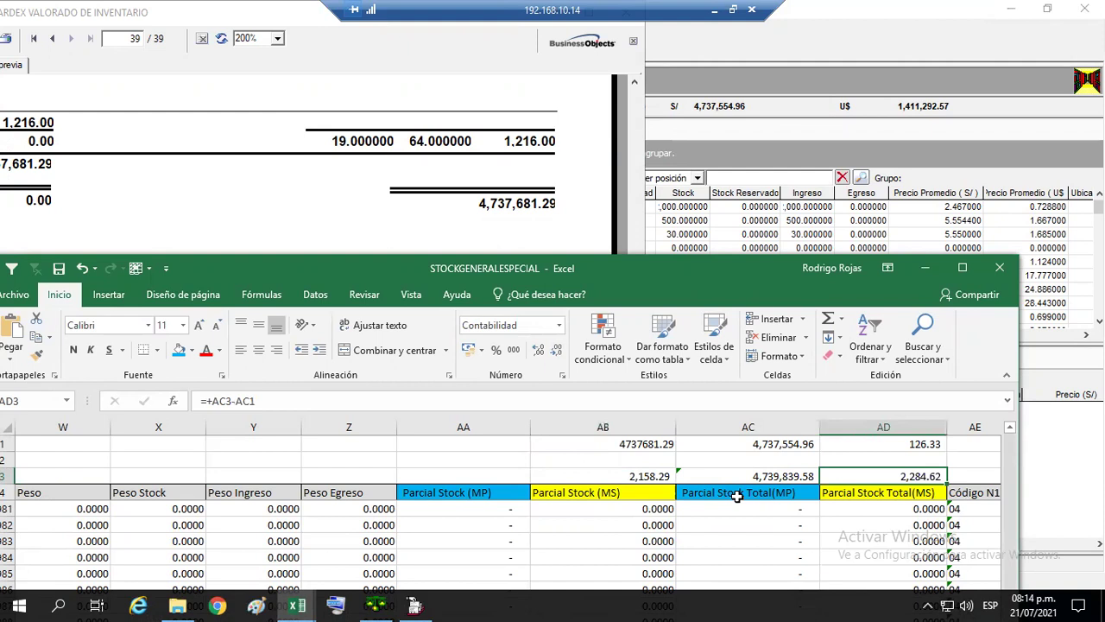
key(Left)
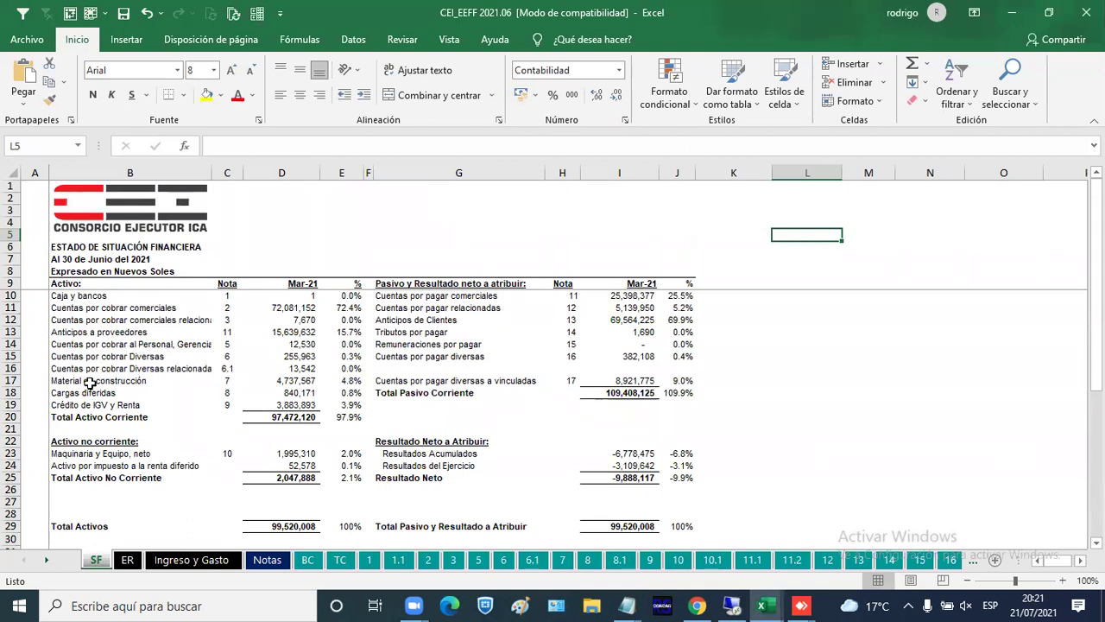
In the SF sheet of the CEI_EEFF 2021.06 workbook, select the Material de construcción row, B17:E17, to check its reported balance.
drag(90, 383, 332, 380)
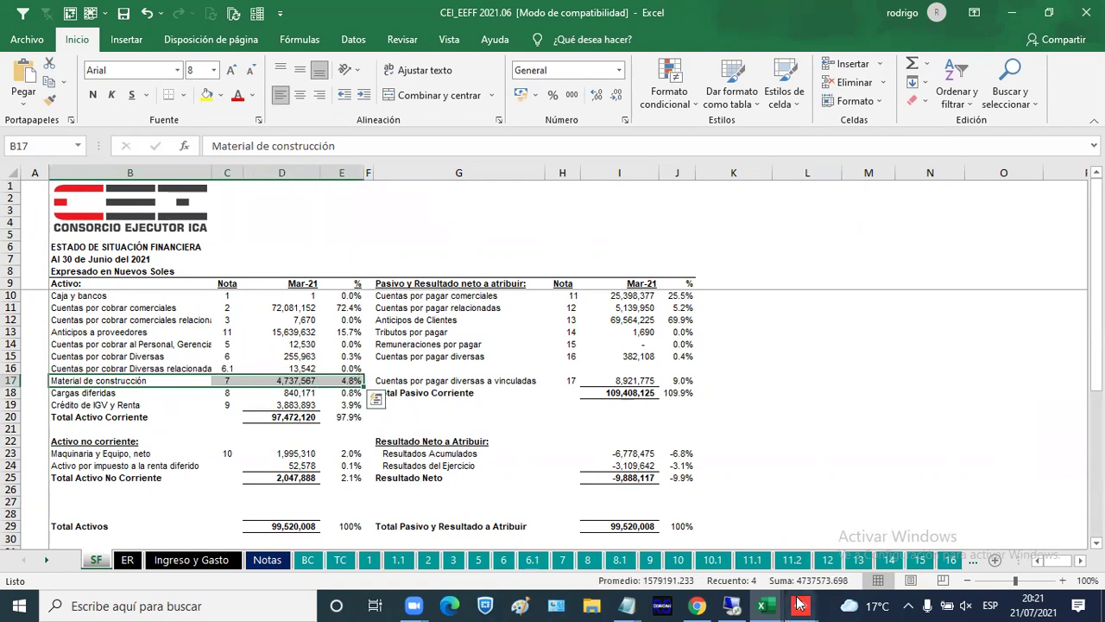
Find note sheet 7 of the CEI_EEFF 2021.06 workbook and examine the S10 stock totals captured there.
click(536, 523)
click(533, 559)
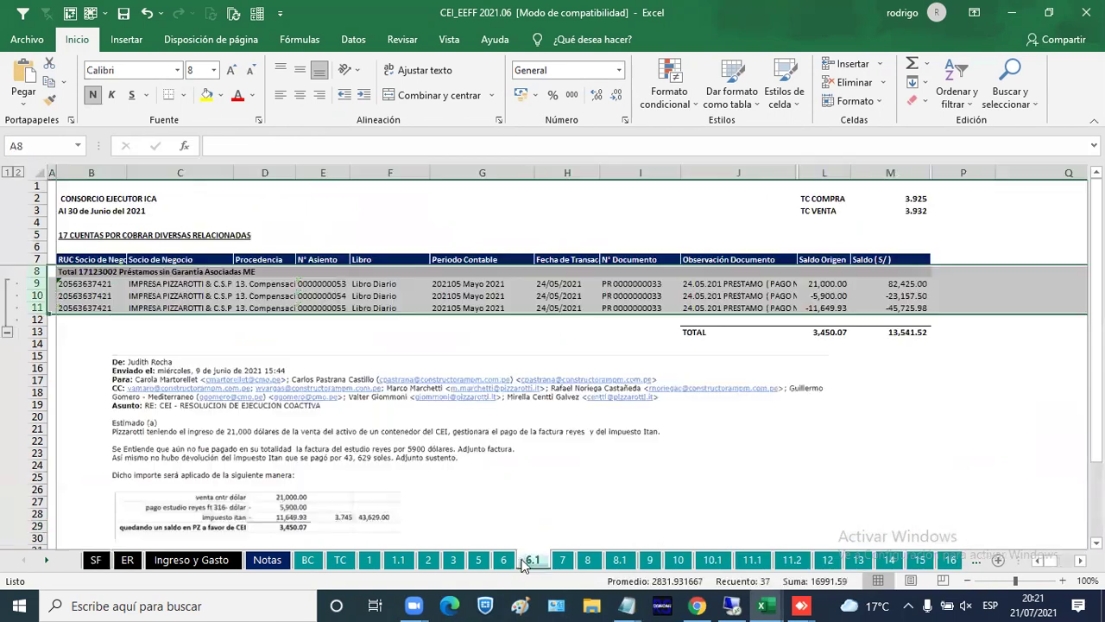
click(562, 560)
click(587, 560)
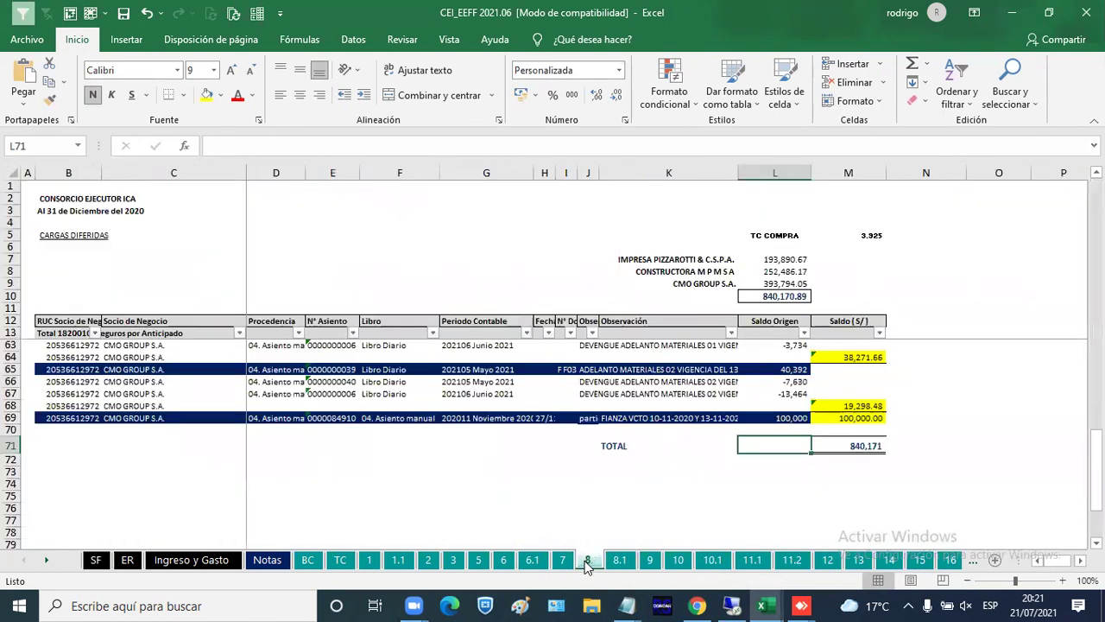
click(562, 560)
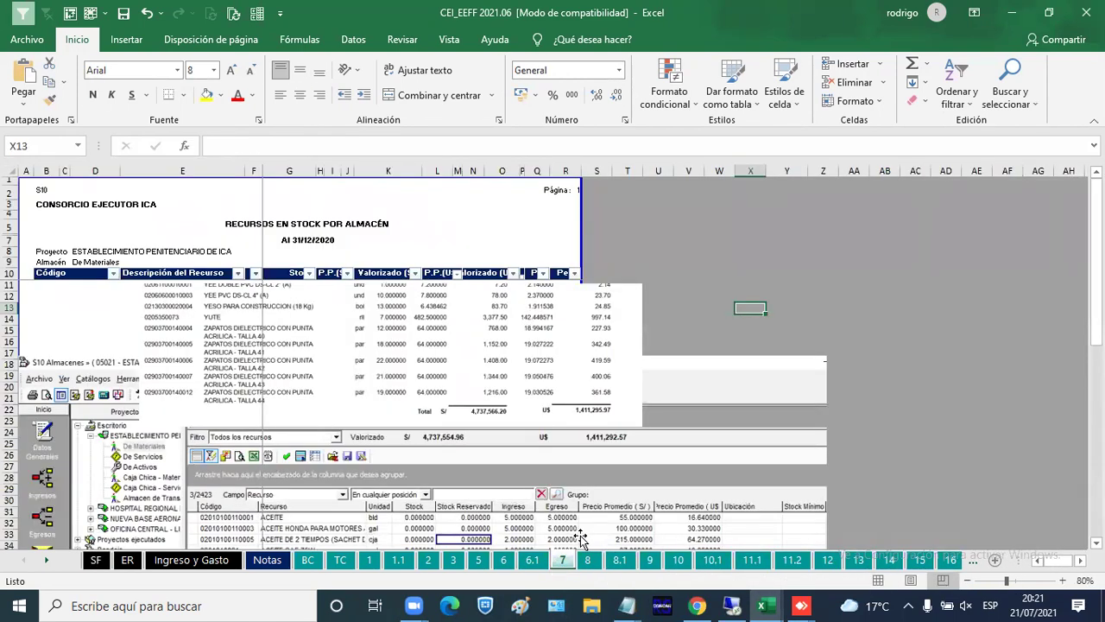
scroll(580, 538, down, 2)
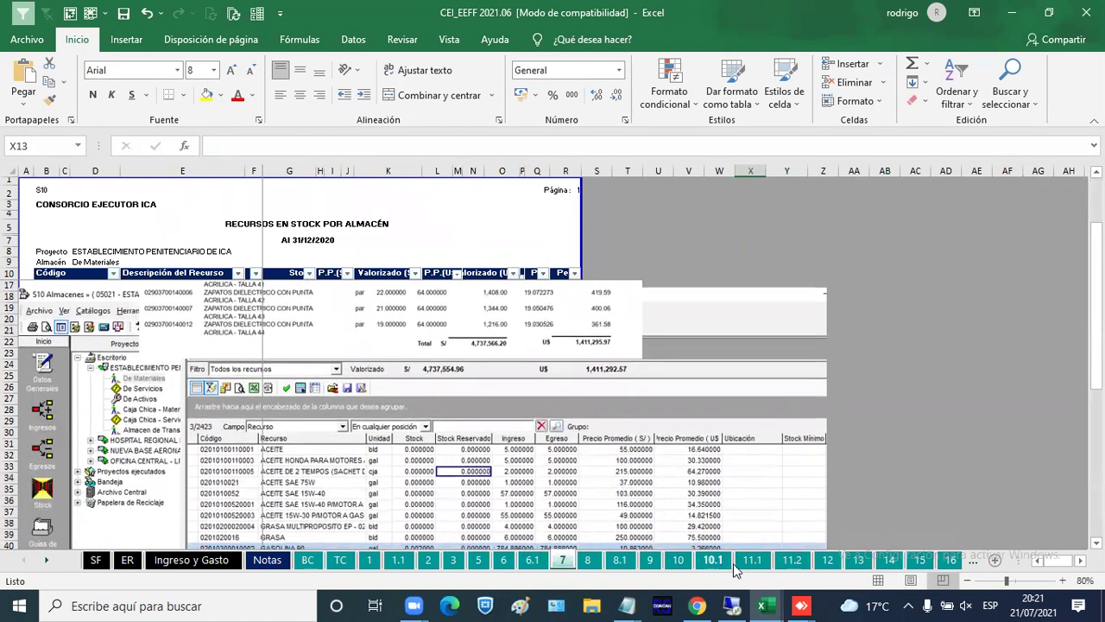
Restore the remote desktop session to a window and arrange it beside the SF sheet, with the Kardex and stock totals visible.
click(734, 605)
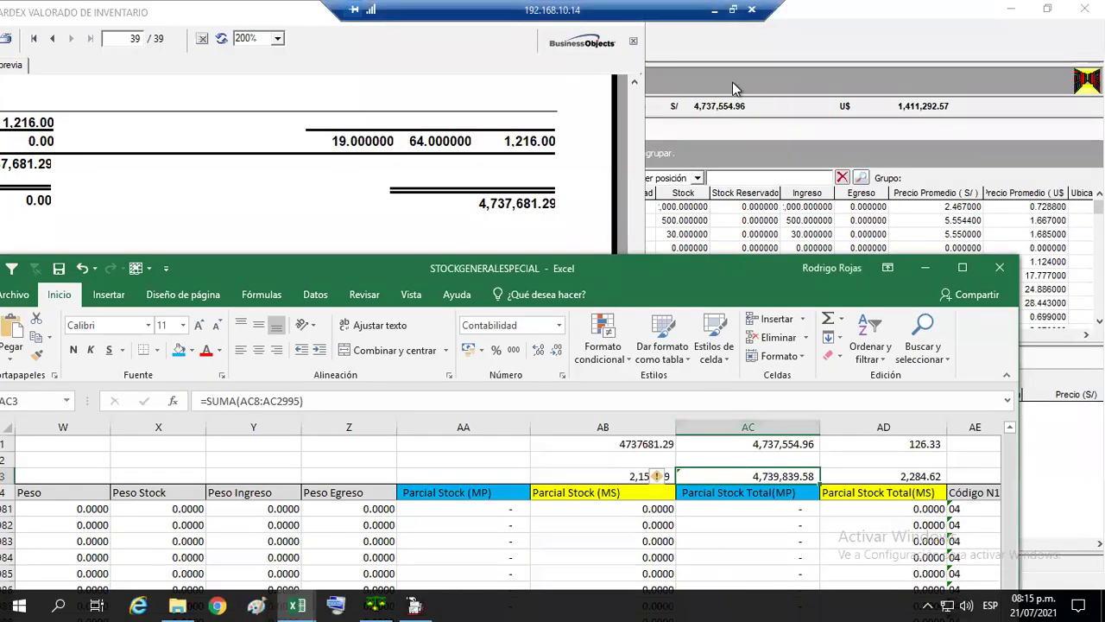
click(733, 9)
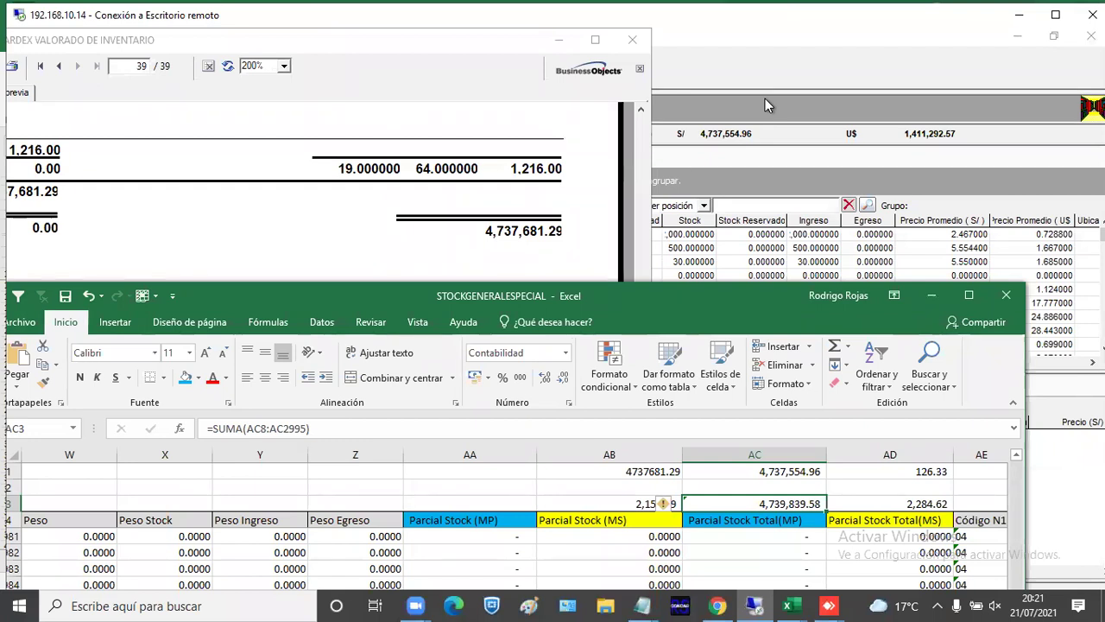
key(alt+Tab)
click(99, 555)
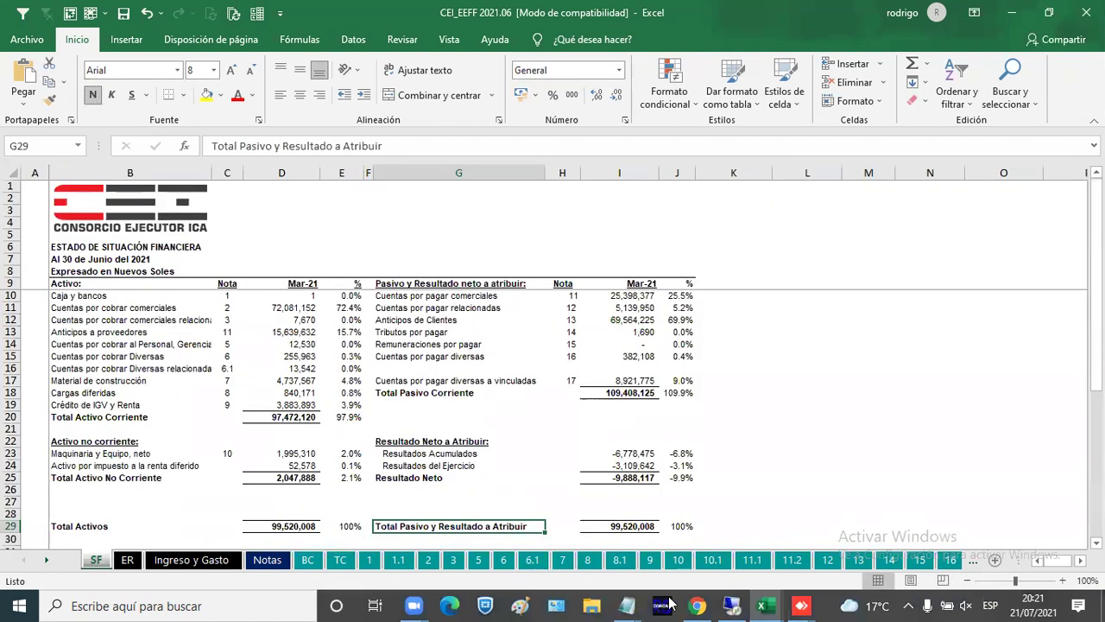
click(730, 606)
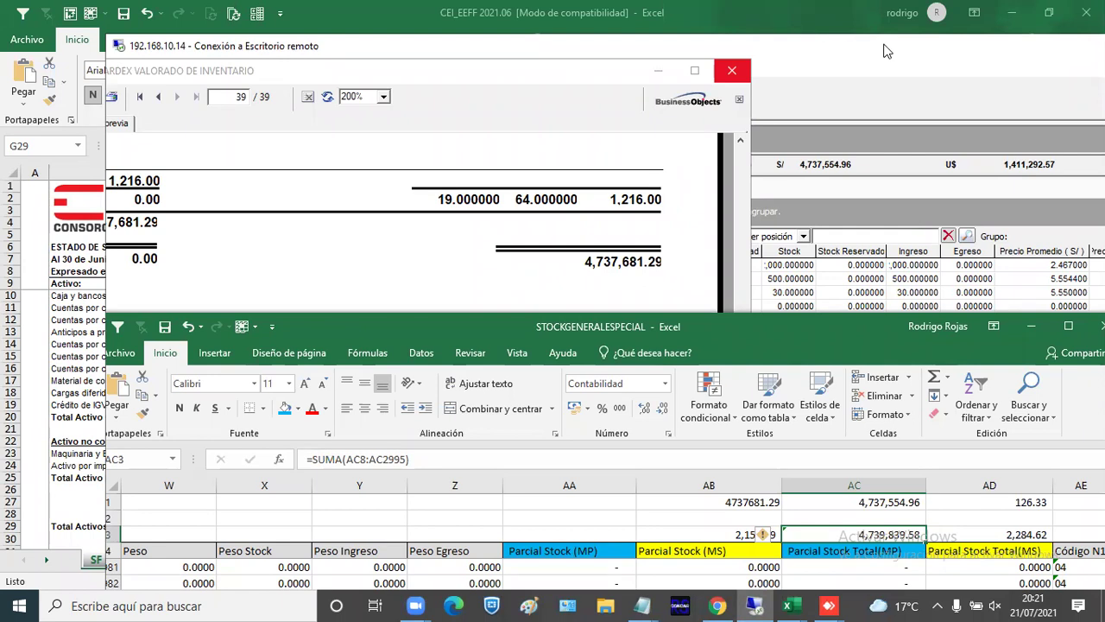
drag(884, 52, 959, 76)
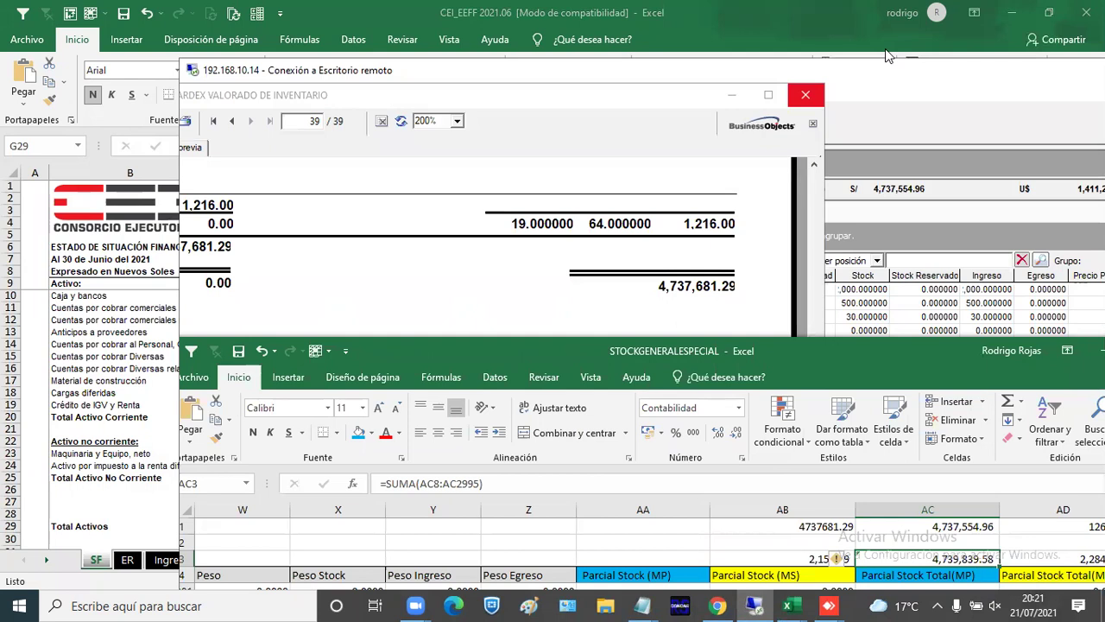
drag(885, 50, 1043, 53)
drag(771, 367, 538, 317)
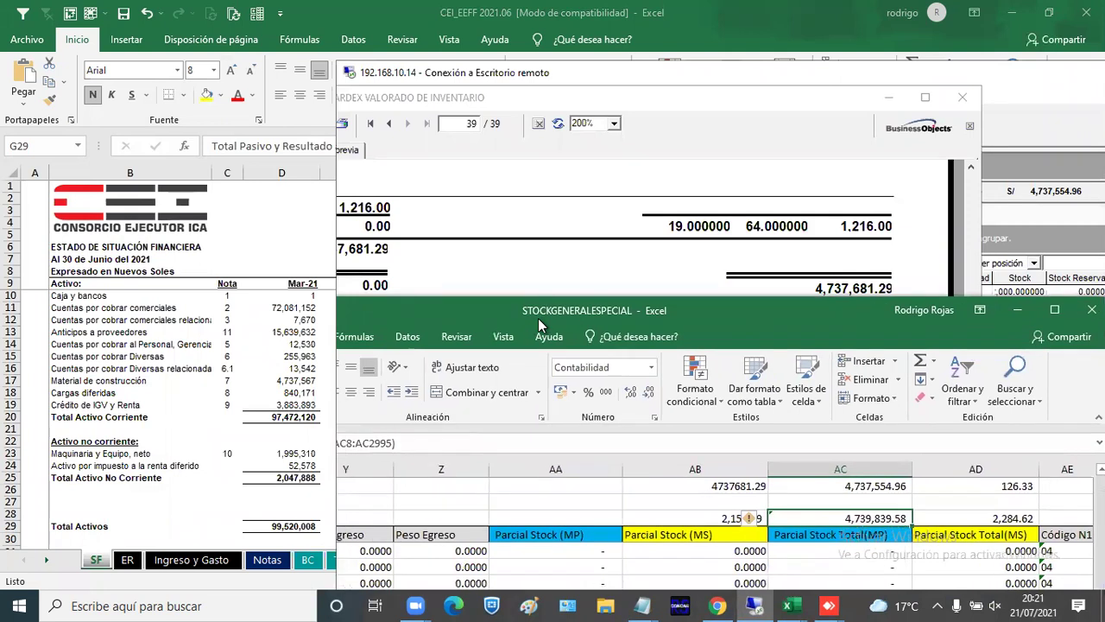
drag(538, 318, 551, 344)
click(53, 455)
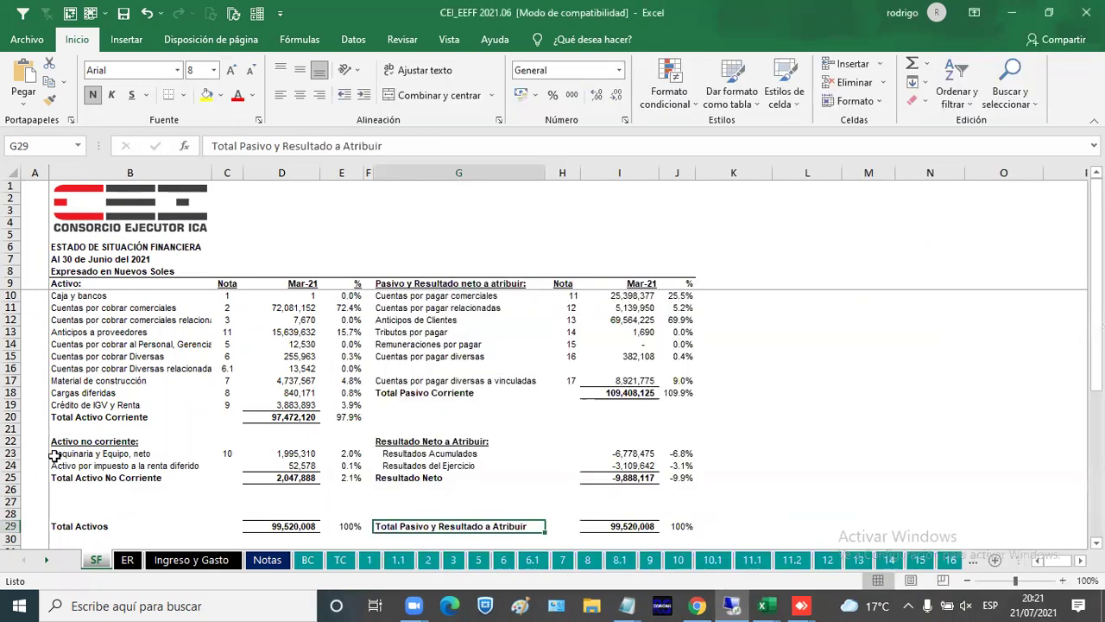
Compare the S10 totals captured in note sheet 7 with the Kardex, Valorizado and Excel totals in the remote session.
click(562, 560)
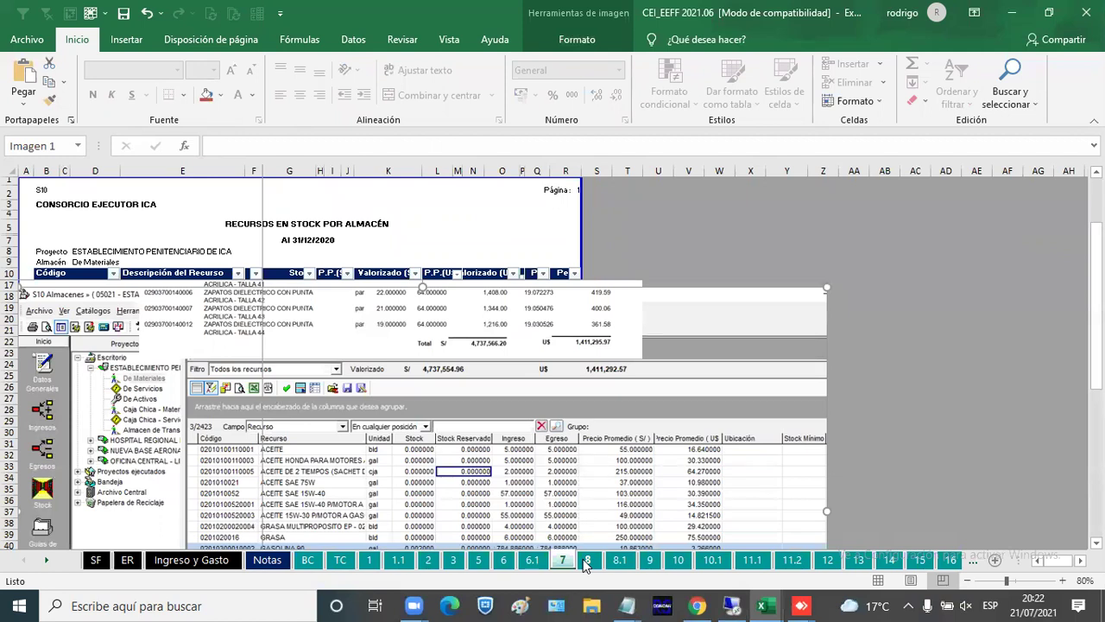
key(alt+Tab)
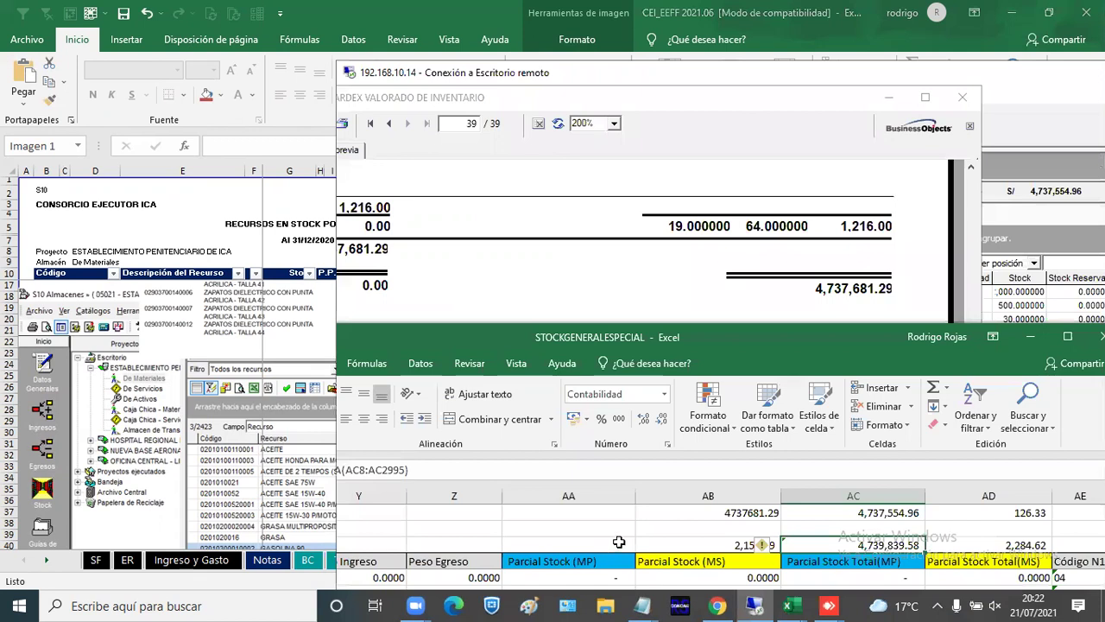
key(alt+Tab)
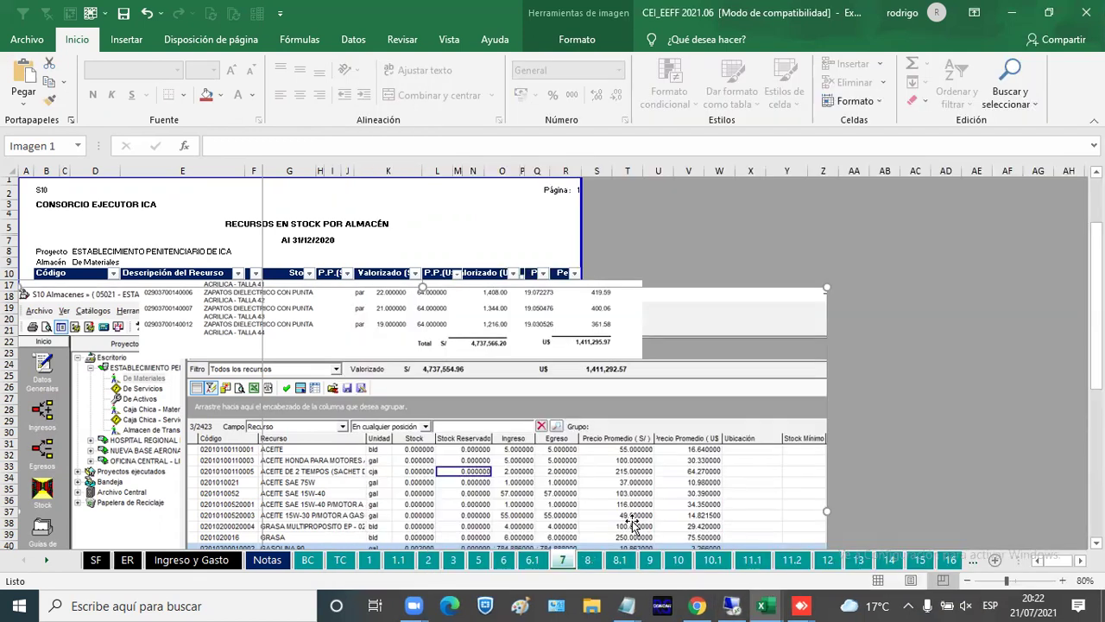
key(alt+Tab)
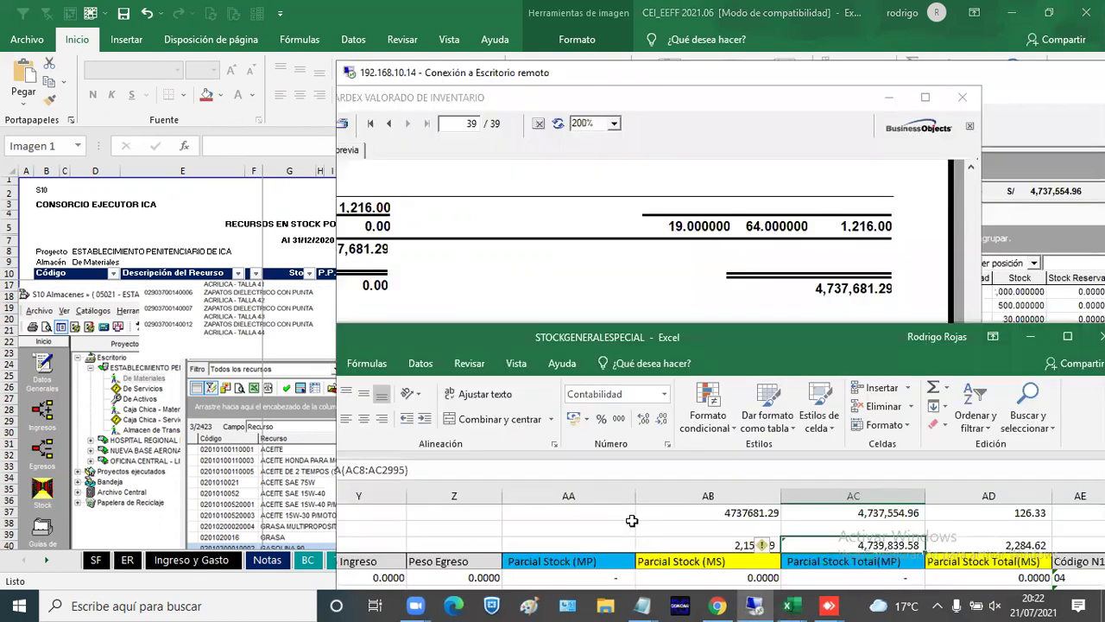
key(alt+Tab)
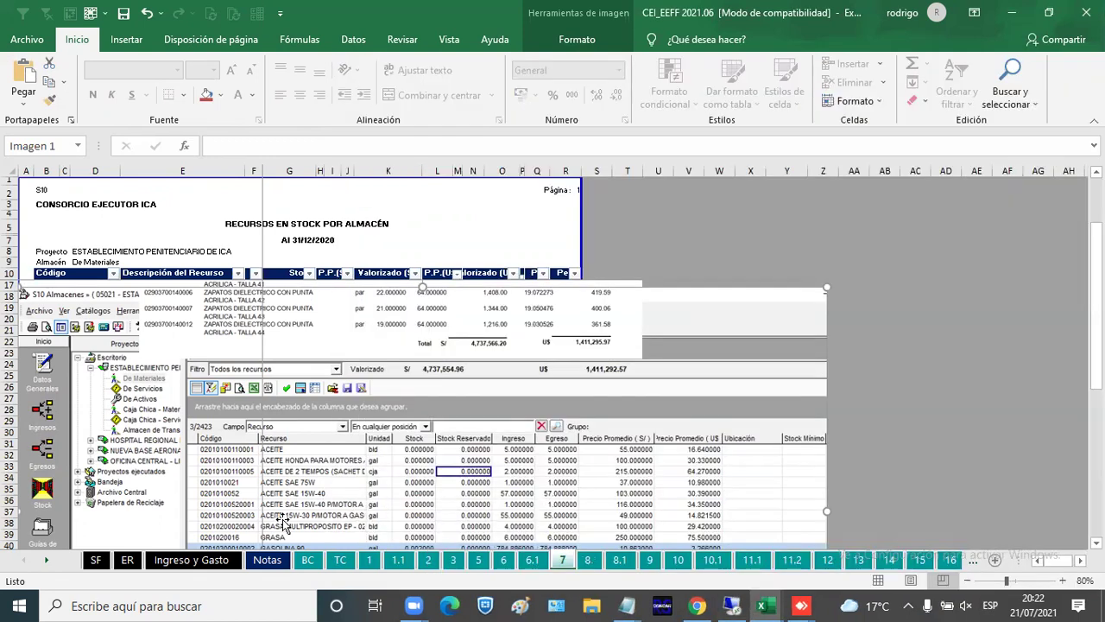
Copy the Material de construcción balance from D17 of the SF sheet into cell AA2 of the STOCKGENERALESPECIAL workbook.
click(94, 561)
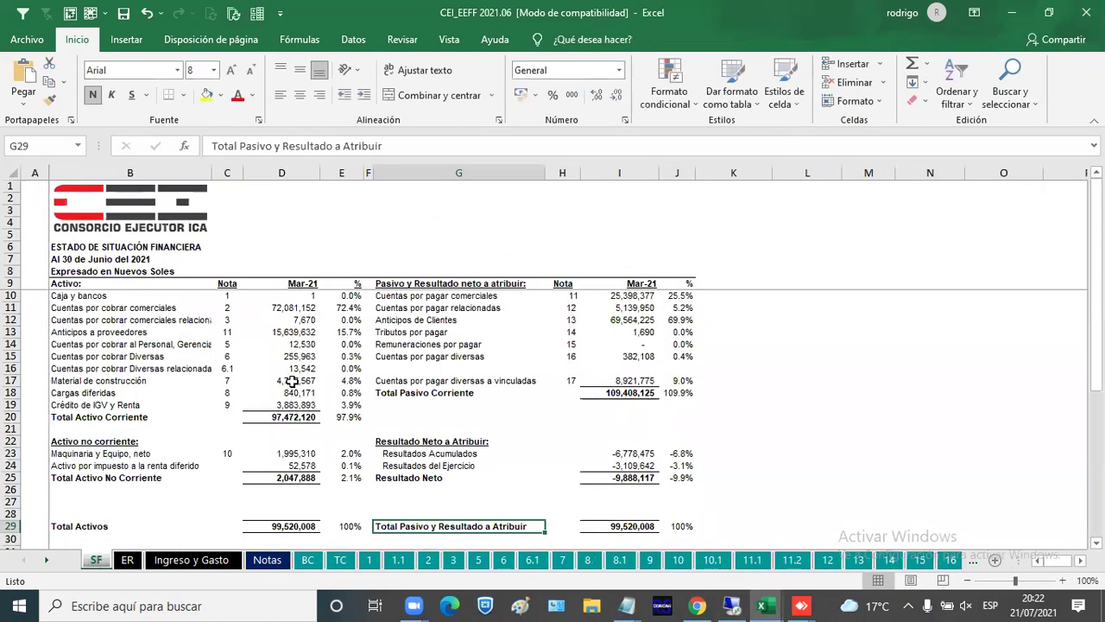
click(283, 380)
key(alt+Tab)
key(alt+Tab)
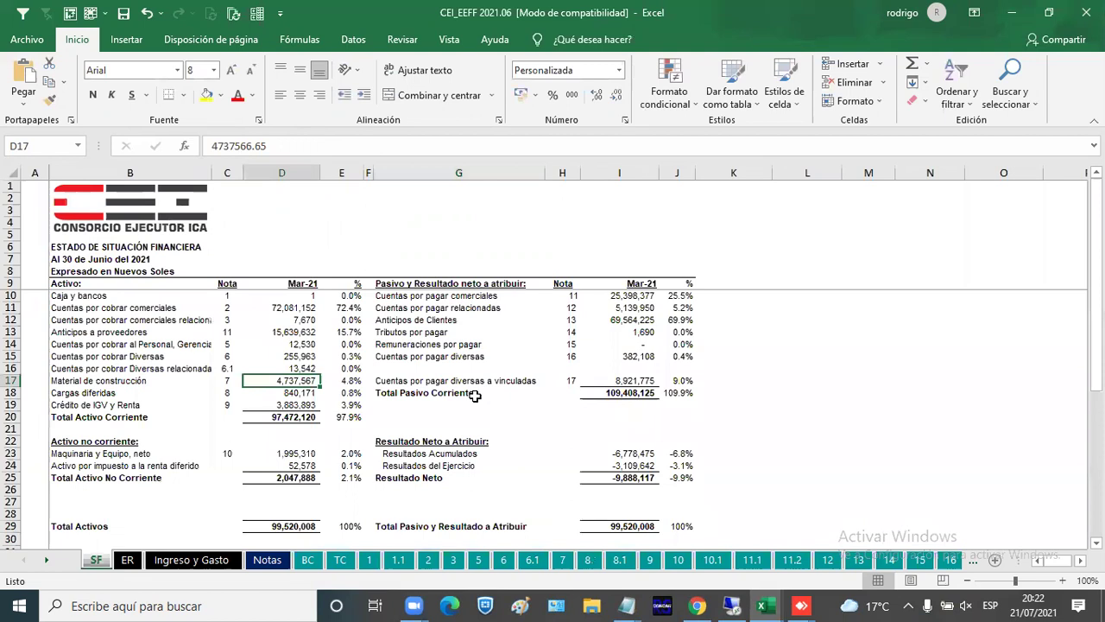
key(ctrl+c)
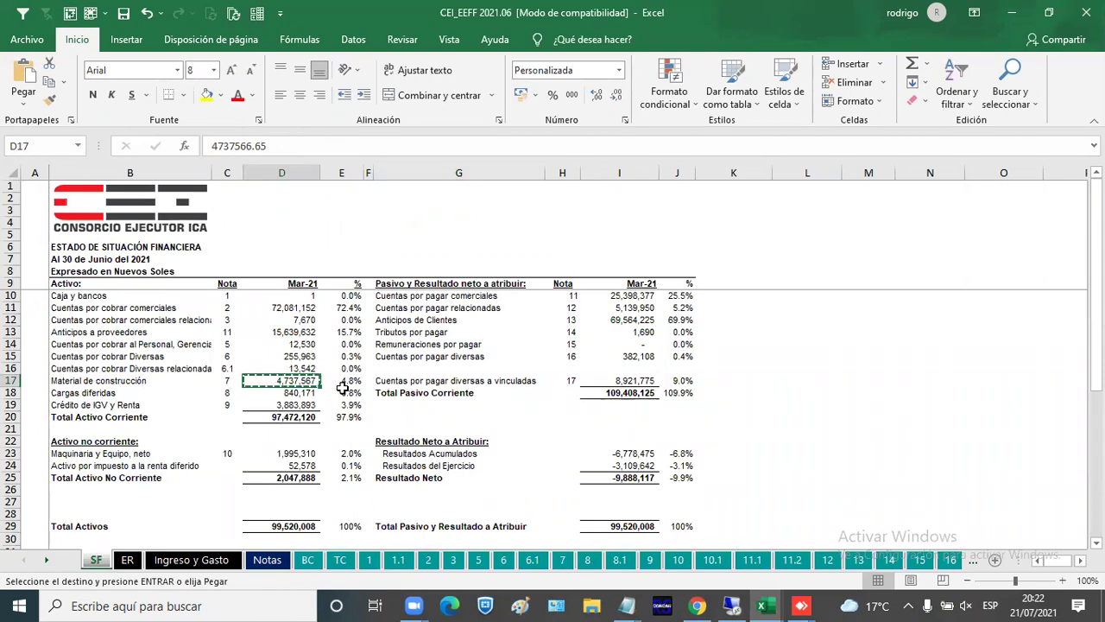
key(alt+Tab)
drag(821, 339, 789, 258)
click(544, 447)
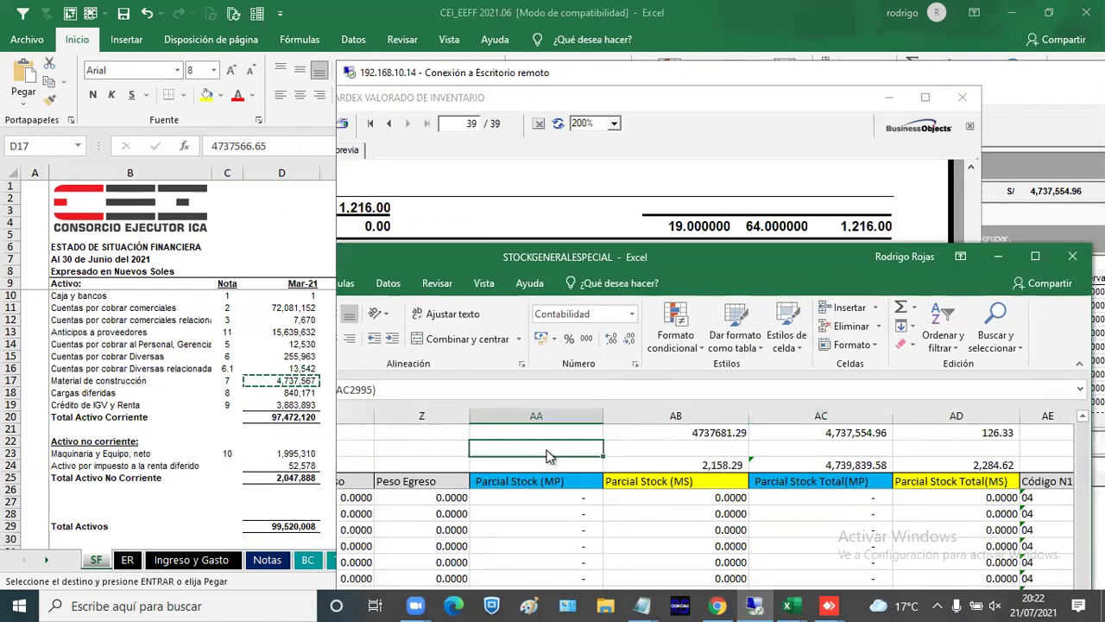
right_click(544, 447)
click(603, 176)
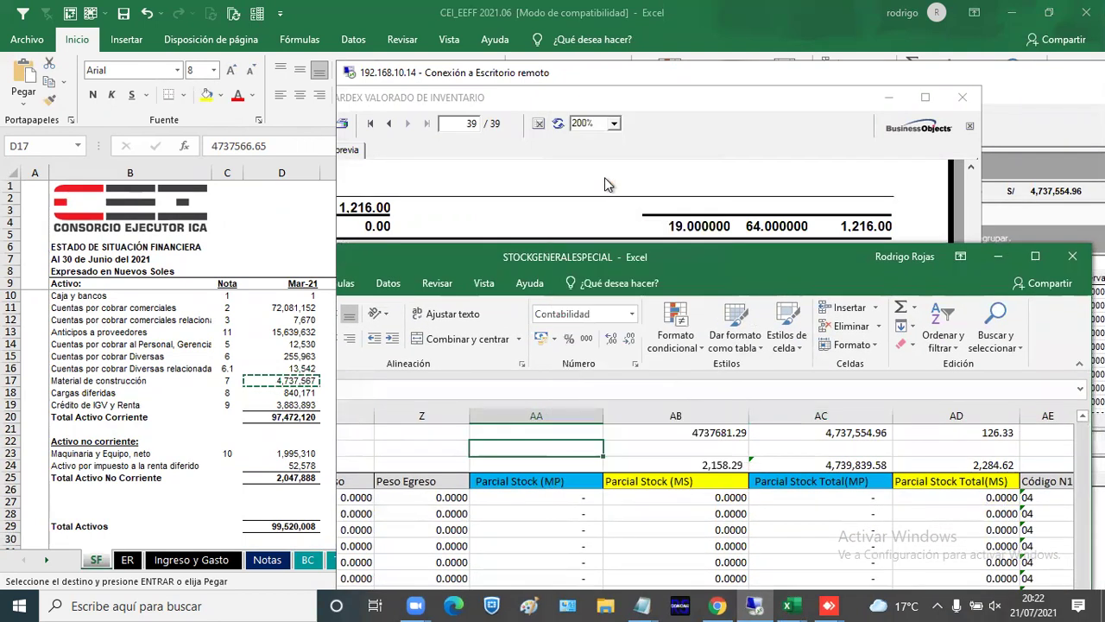
Label the pasted balance by entering bc in cell Z2.
click(425, 448)
text(b)
click(567, 436)
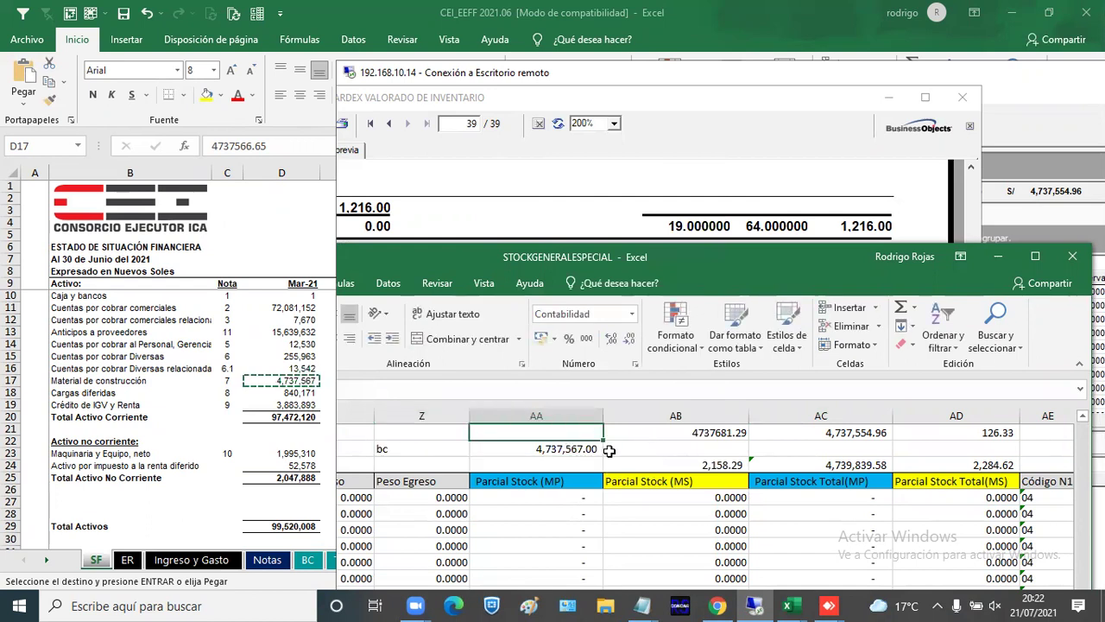
click(591, 455)
click(617, 445)
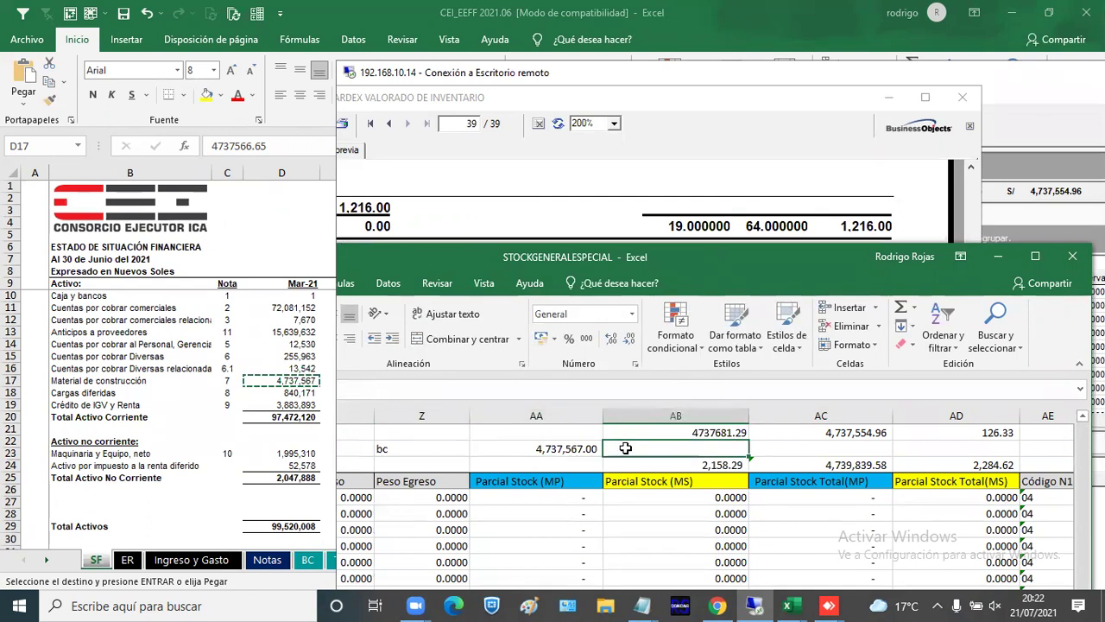
Calculate the difference between the Excel stock sum and the bc balance in AC2 with the formula +AC3-AA2.
drag(791, 251, 810, 321)
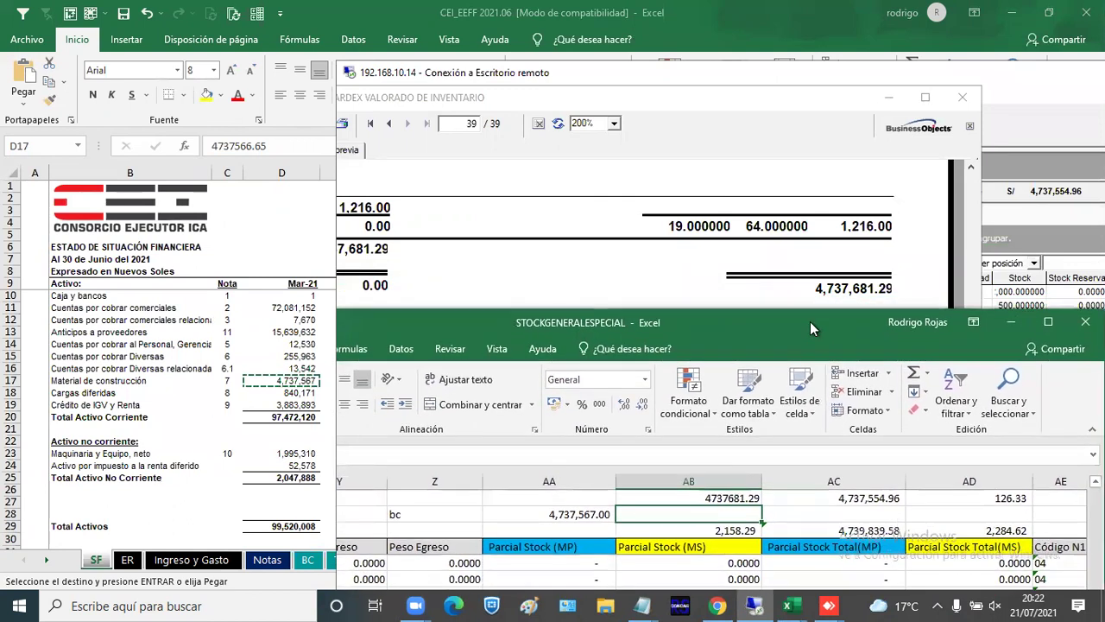
key(Right)
text(+AC3-)
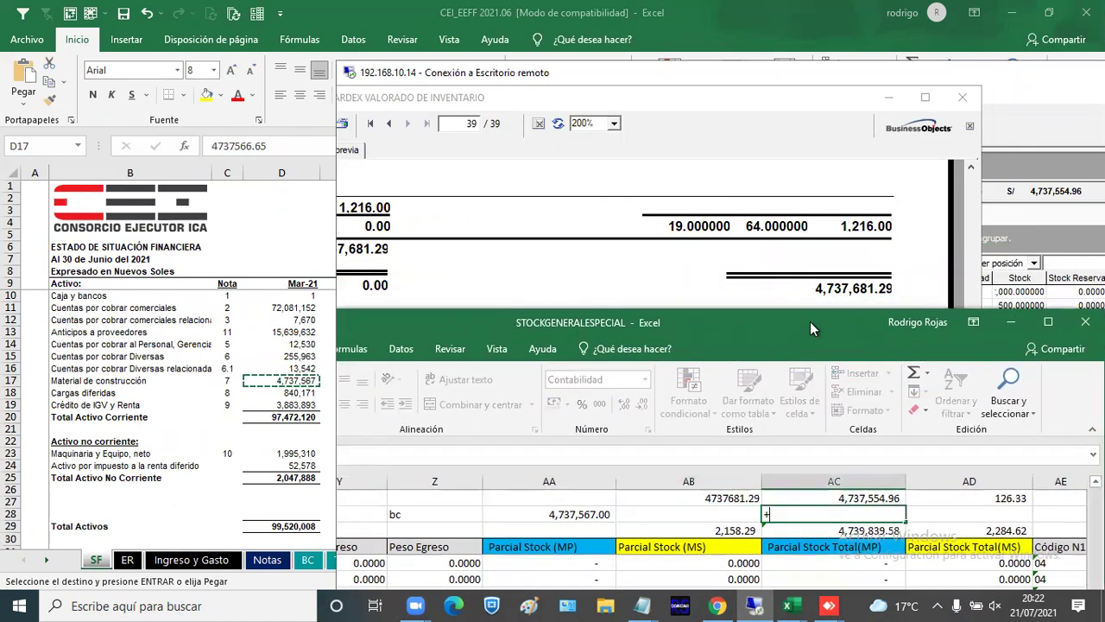
key(Left)
key(Left)
key(Return)
key(Up)
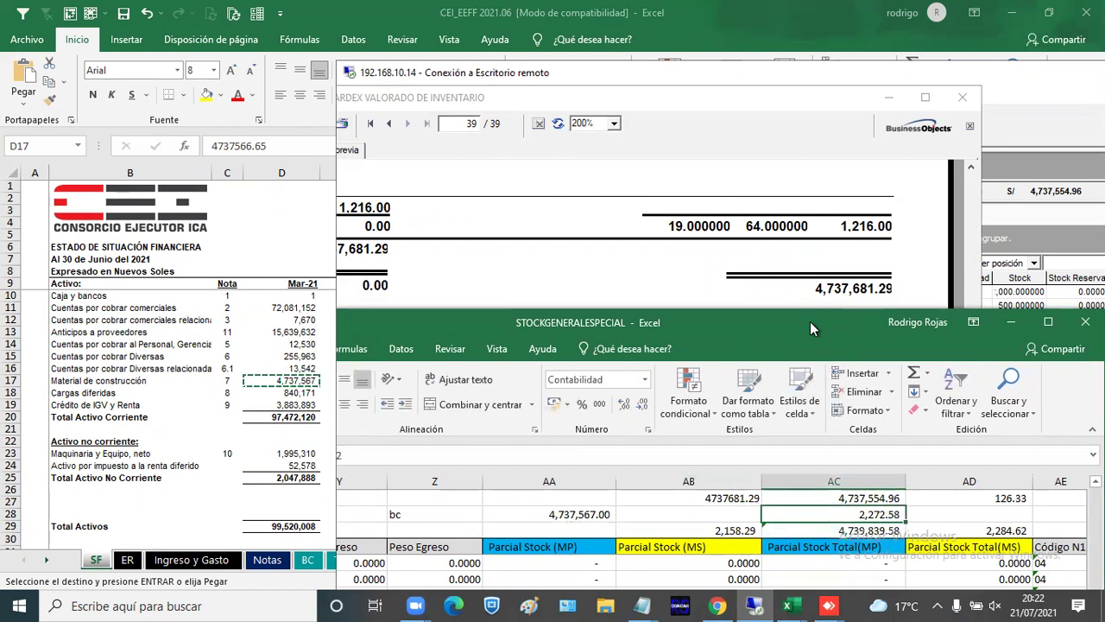
Try a formula in AD2 for the difference between the Valorizado total and the bc balance.
key(Right)
text(+)
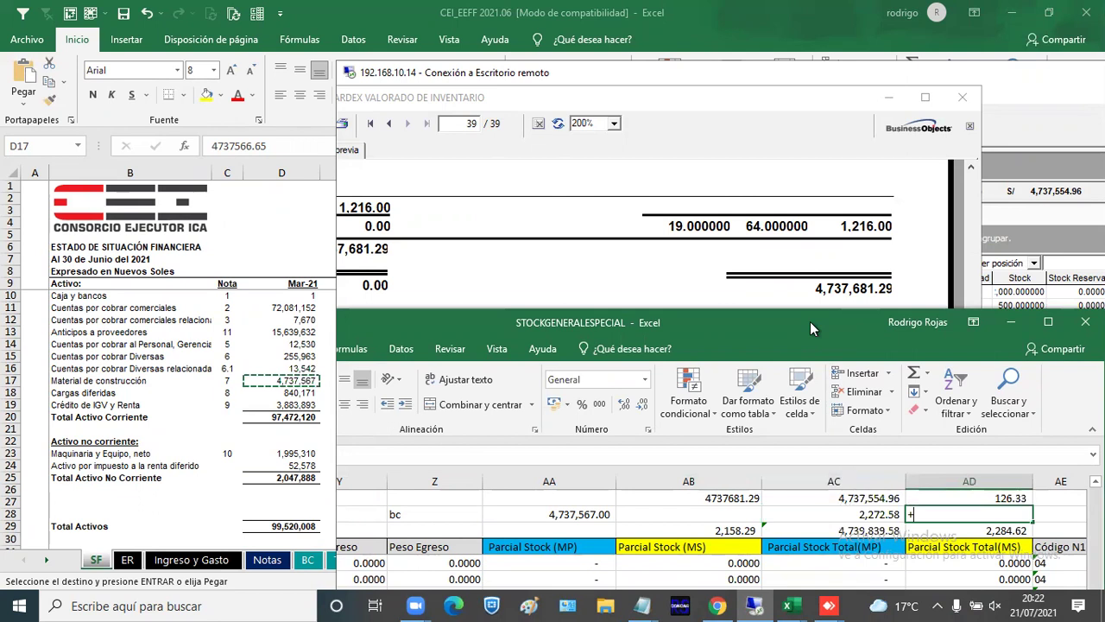
key(Left)
text(-)
key(BackSpace)
key(BackSpace)
key(BackSpace)
key(BackSpace)
key(BackSpace)
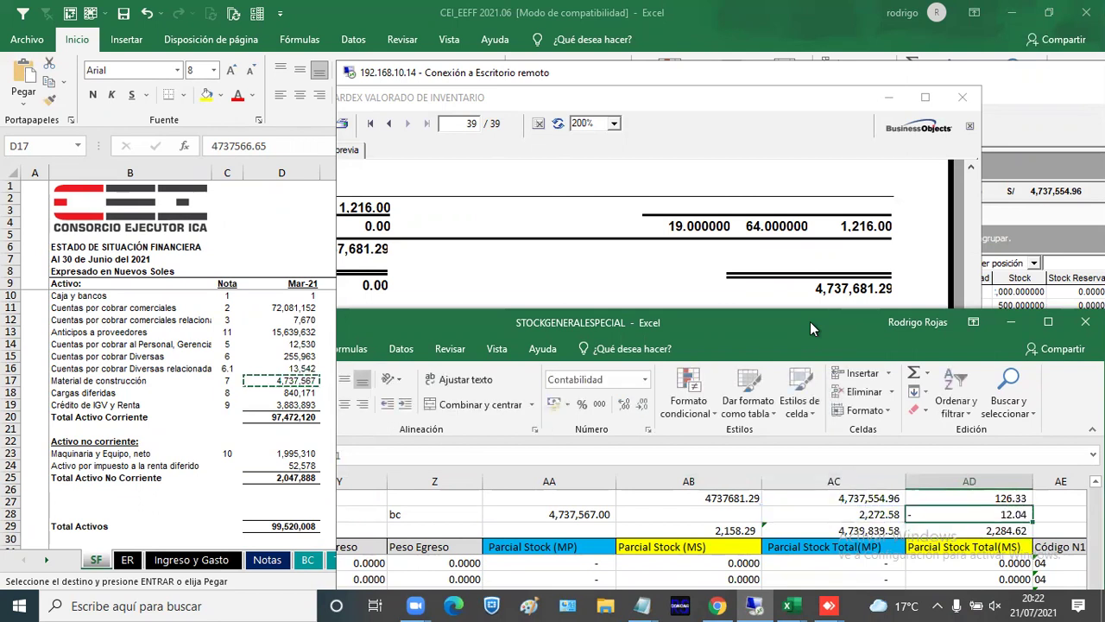
Calculate in AD2 how far the bc difference in AC2 departs from the Kardex difference, using +AC2-AB3.
key(Left)
key(Right)
text(+)
key(Left)
text(-)
key(Down)
key(Left)
key(Return)
key(Up)
Calculate in AE2 how far the bc difference in AC2 departs from the Valorizado difference, using +AC2-AD3.
key(Right)
text(+)
key(Left)
key(Left)
text(-)
key(Down)
key(Left)
key(Return)
key(Up)
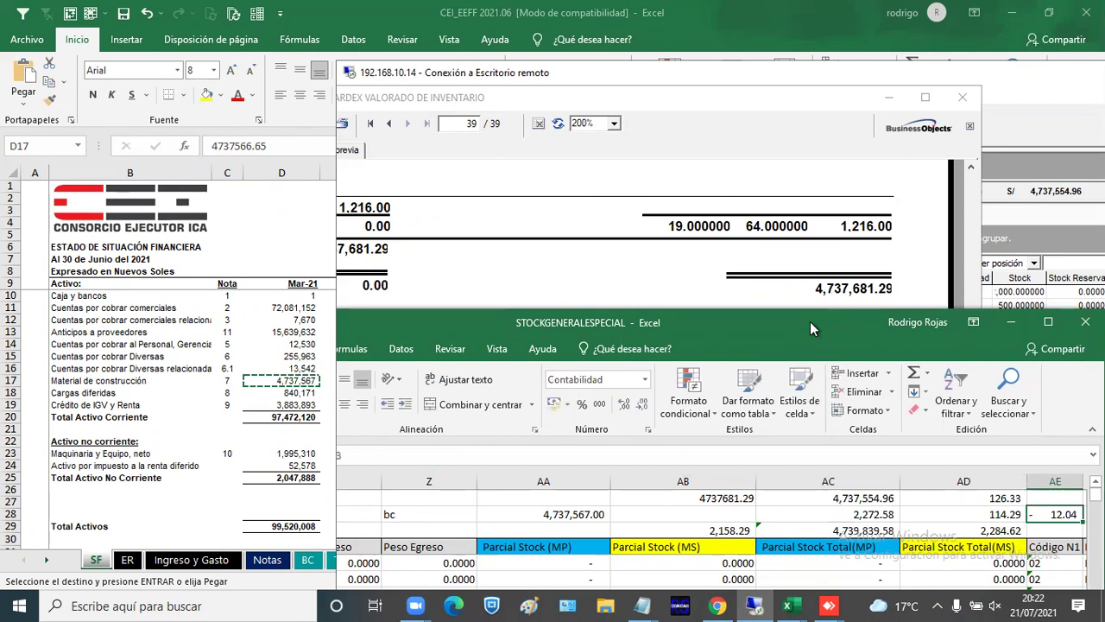
Add a formula in AF2 for the gap between the Kardex and Valorizado totals as a cross-check.
key(Right)
text(+)
key(Left)
key(Left)
key(Up)
key(Return)
key(Up)
Review the row 2 cells from the bc balance in AA2 across to the differences calculated beside it.
key(Left)
key(Left)
key(Left)
key(Left)
key(Left)
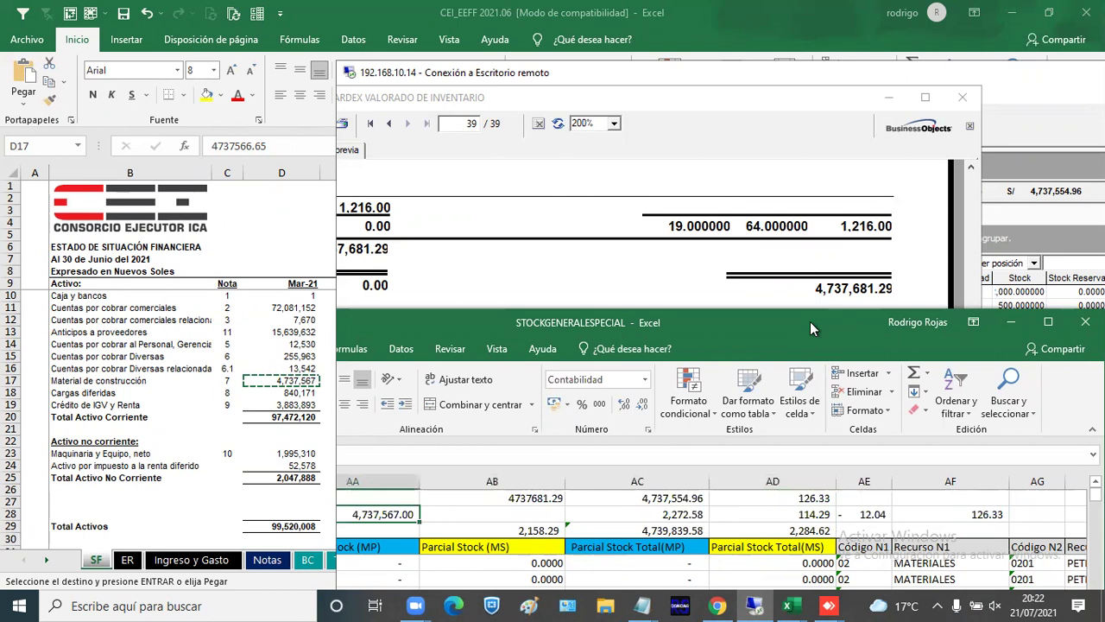
key(Right)
key(Right)
key(Right)
key(Down)
key(Up)
key(Left)
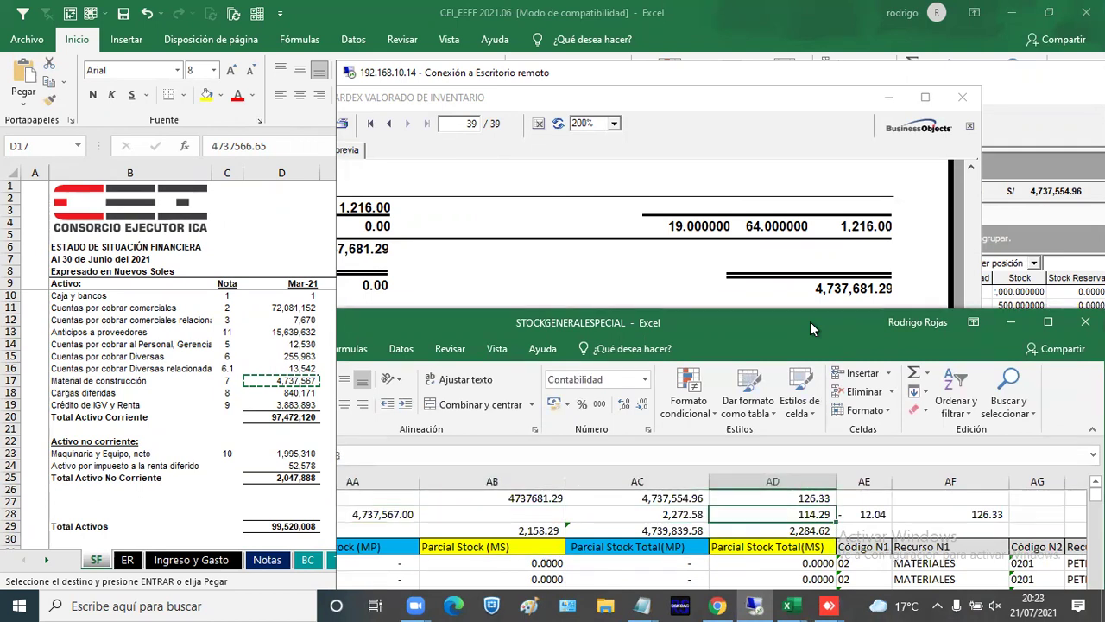
Check which cells the AC2 formula =+AC3-AA2 subtracts, keeping it as entered.
text(=+)
key(Down)
text(-)
key(Up)
key(Left)
key(Left)
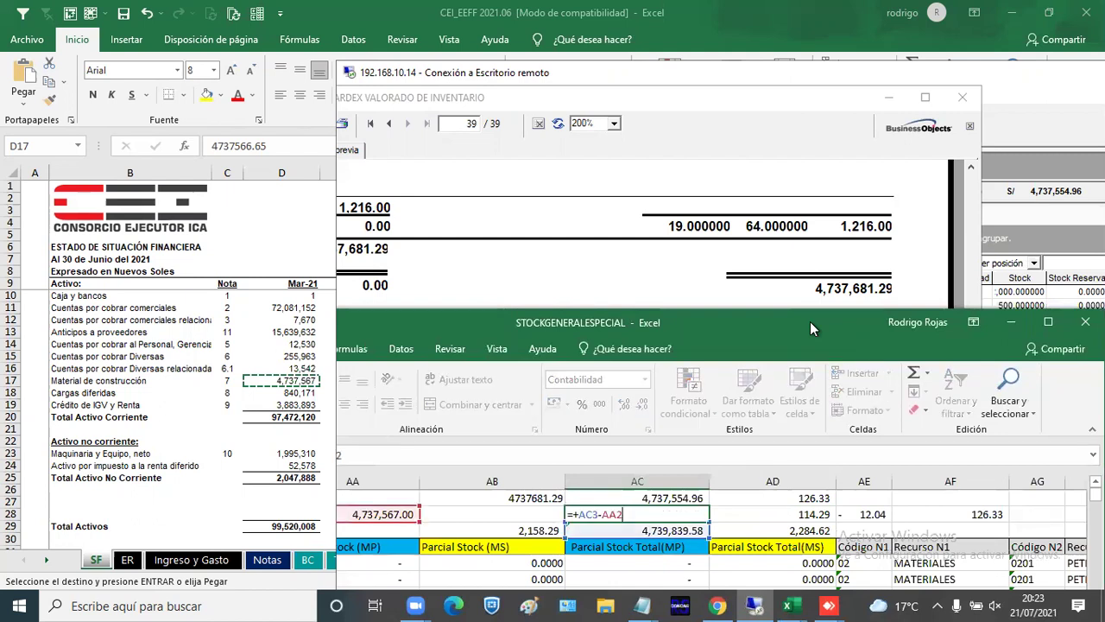
key(Return)
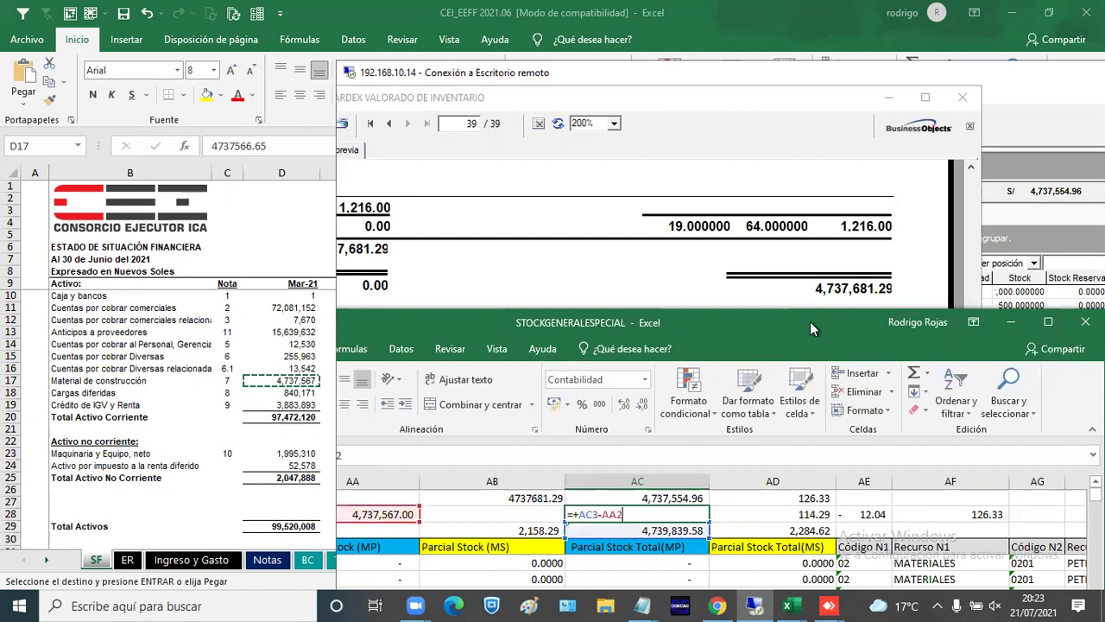
key(Tab)
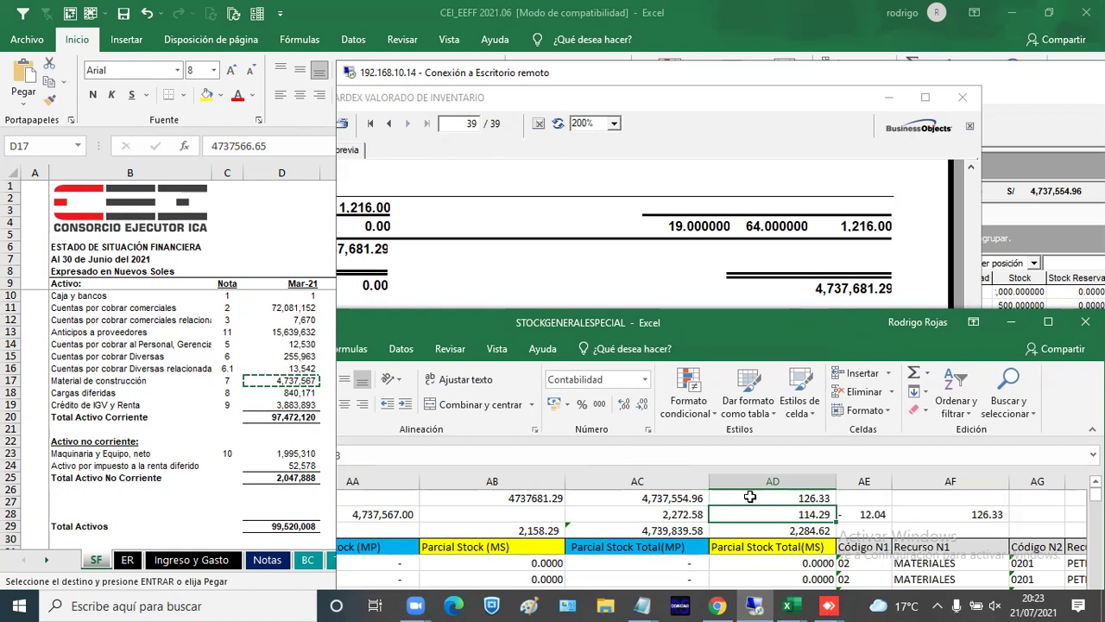
Move the STOCKGENERALESPECIAL window up over the Kardex report and select the Excel stock sum in AC3.
ctrl+click(536, 528)
drag(754, 328, 778, 94)
click(691, 298)
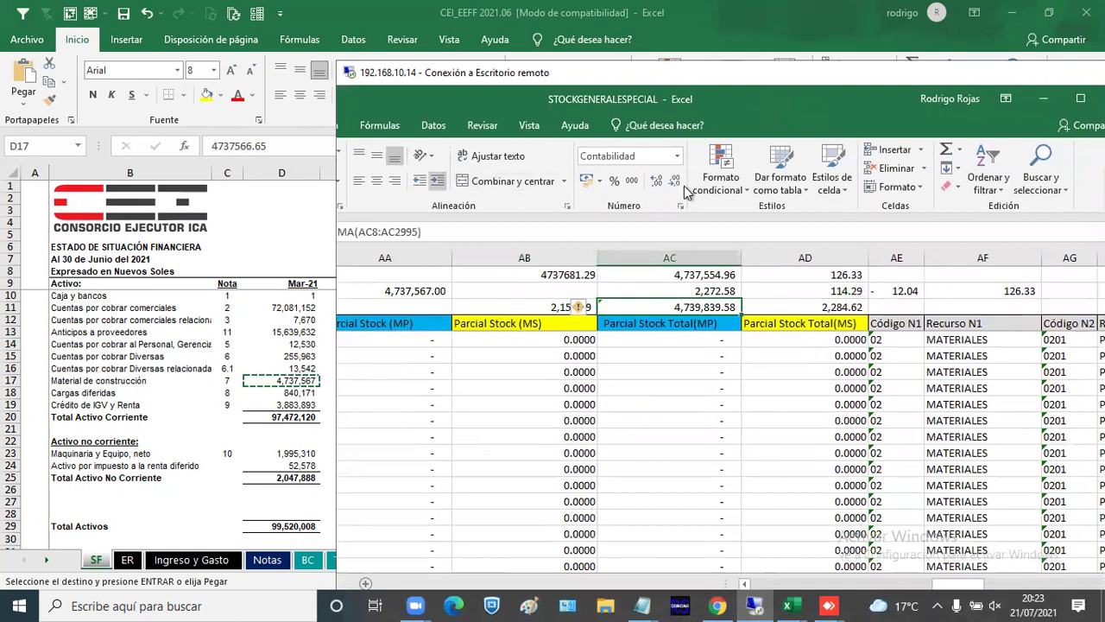
Switch to the CEI_EEFF 2021.06 workbook, open note sheet 7 and shift the pasted stock report image to expose the S10 screenshot.
double_click(817, 94)
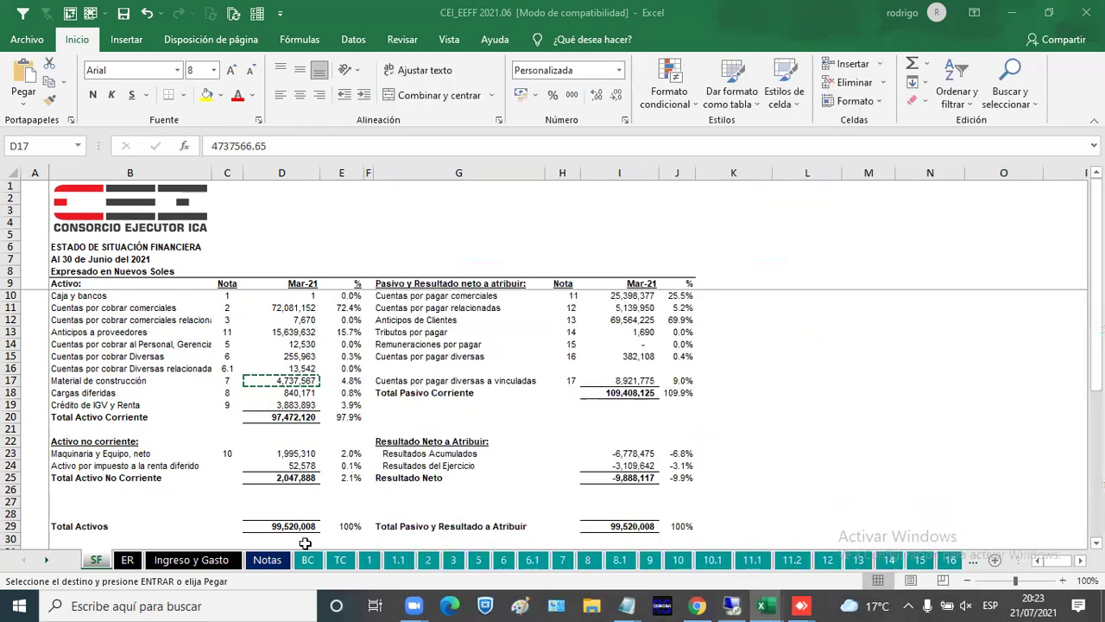
click(479, 560)
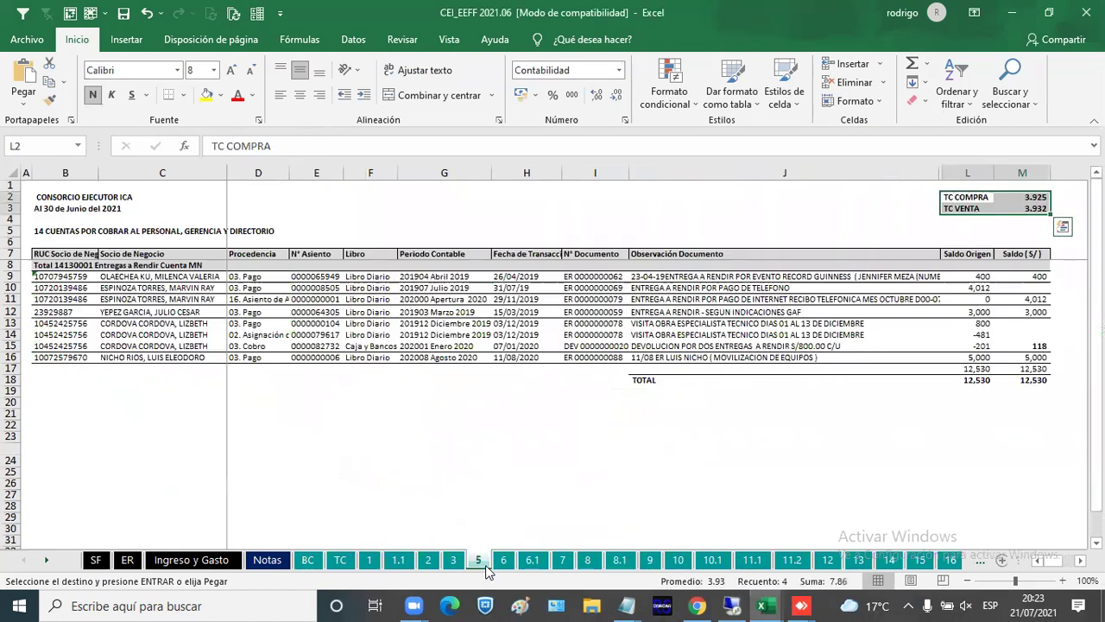
click(532, 559)
click(588, 559)
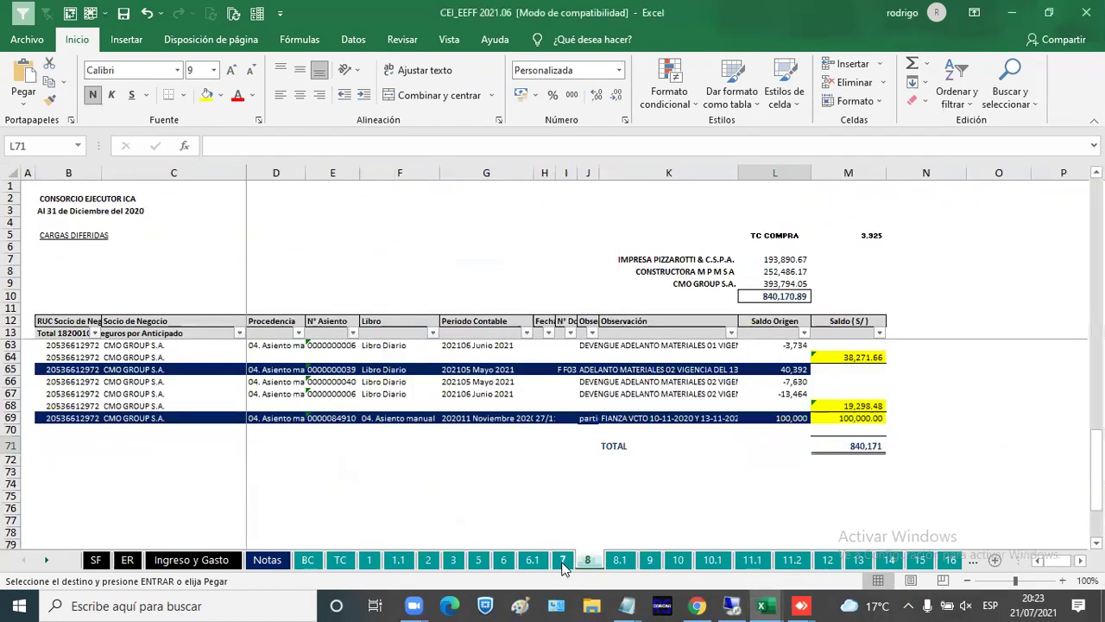
click(562, 560)
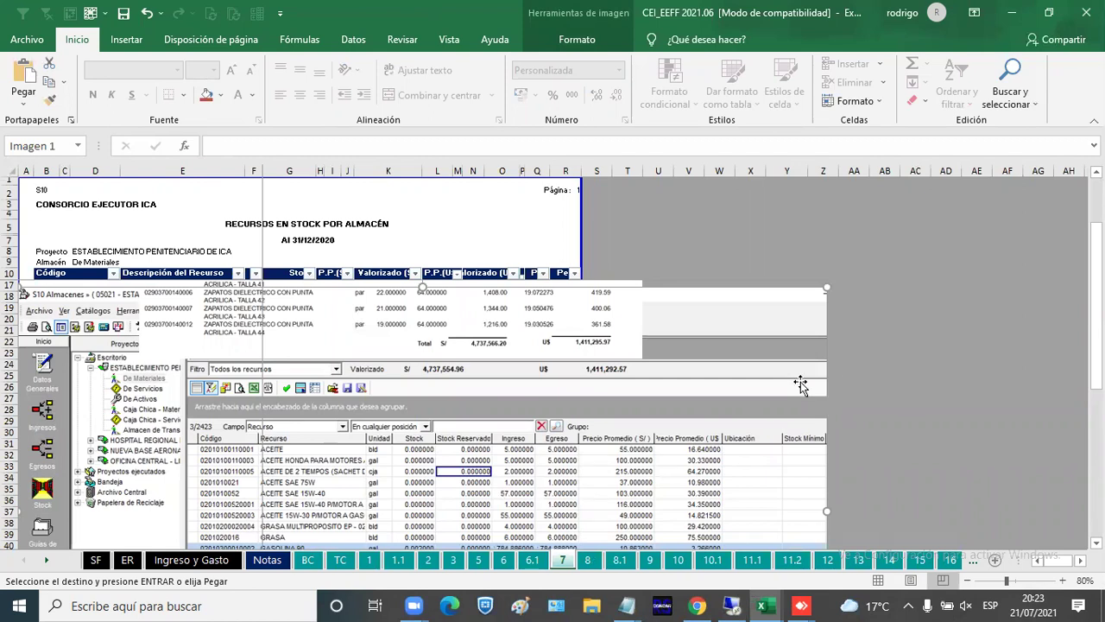
drag(479, 323, 759, 330)
drag(665, 488, 603, 409)
Return to the remote S10 session and review the end of the maximized Kardex Valorado de Inventario report.
click(731, 605)
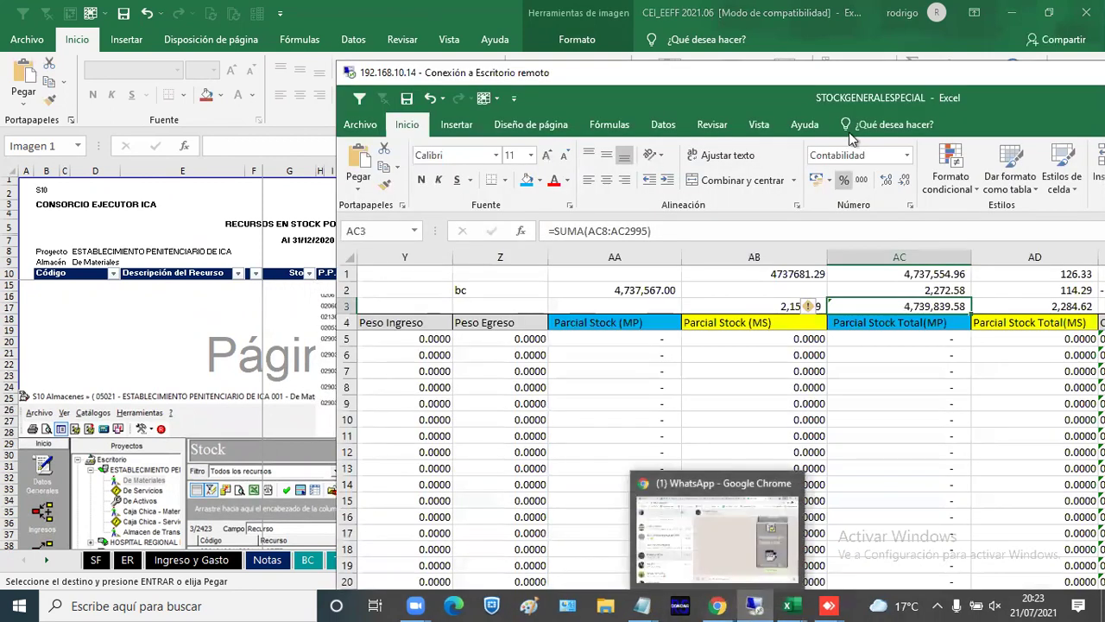
double_click(903, 70)
click(414, 605)
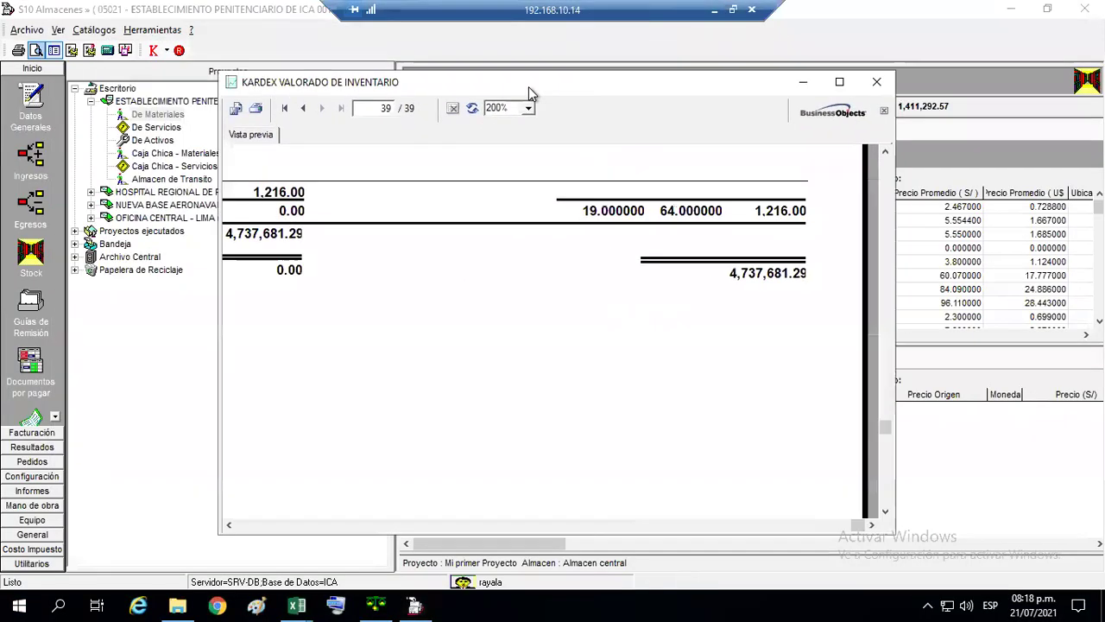
click(911, 84)
scroll(577, 248, up, 10)
scroll(577, 249, down, 10)
scroll(570, 246, down, 3)
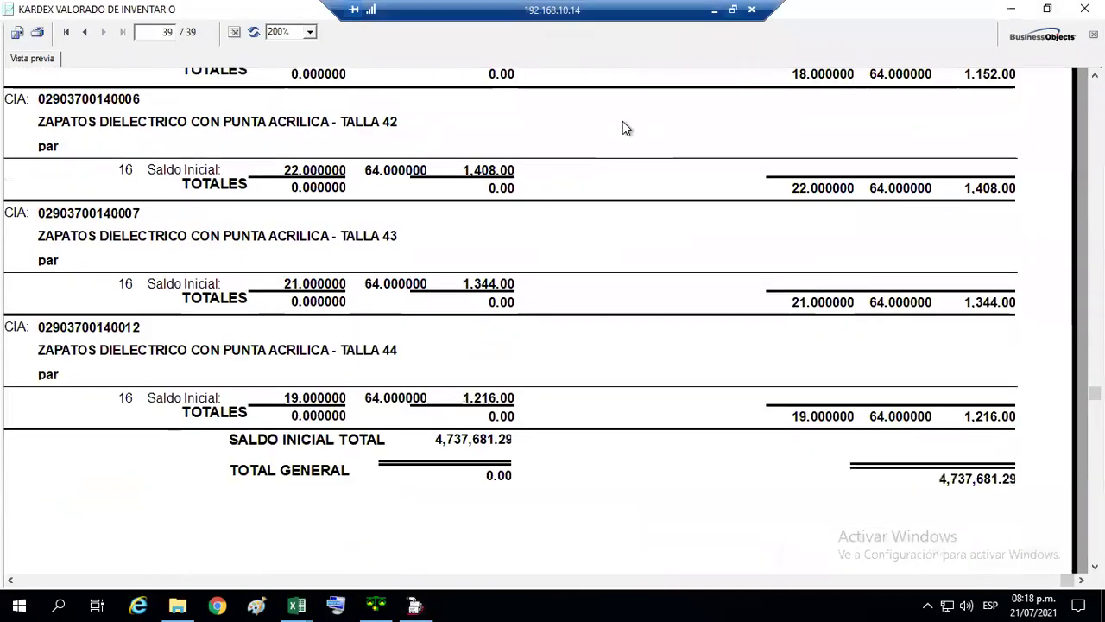
Go back to note sheet 7 and reposition the stock report image just above the Valorizado line of the S10 screenshot.
click(733, 10)
click(298, 333)
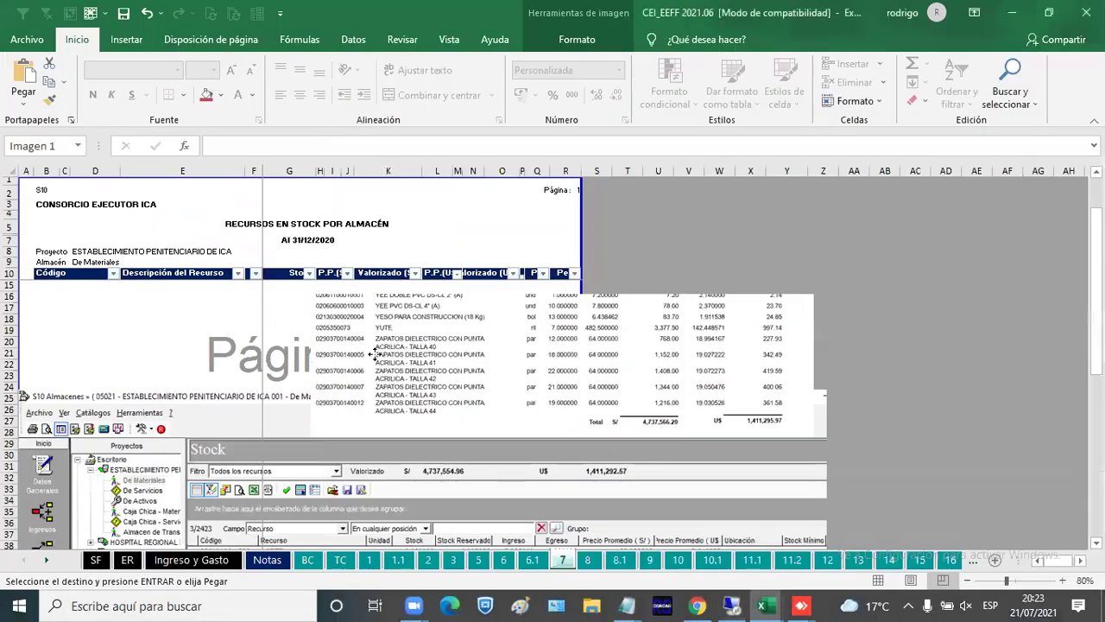
drag(416, 342, 501, 336)
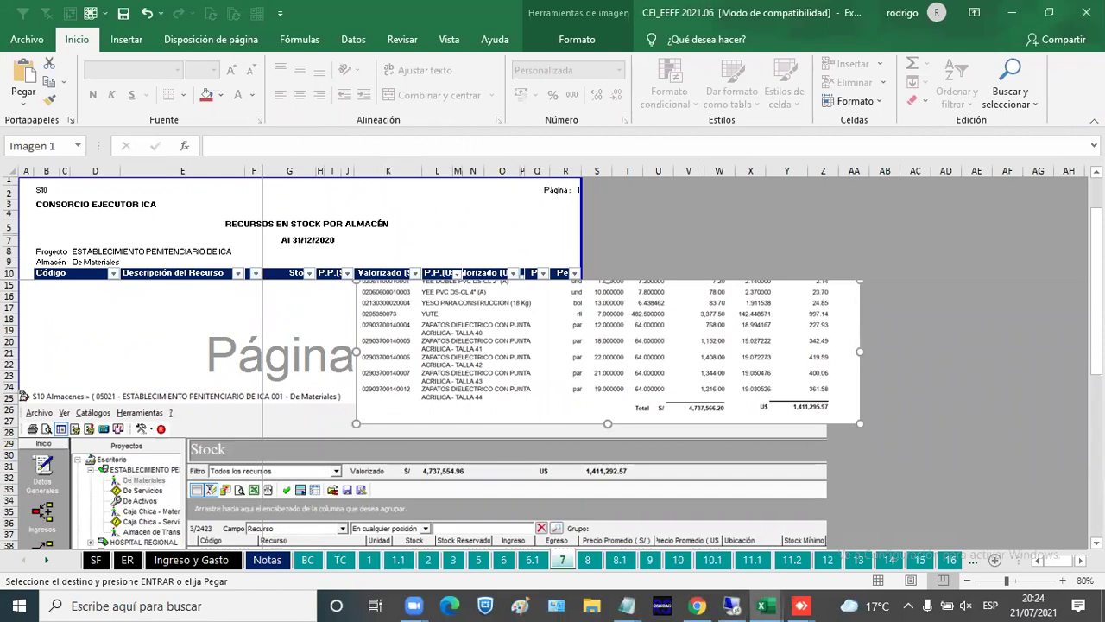
drag(574, 391, 528, 423)
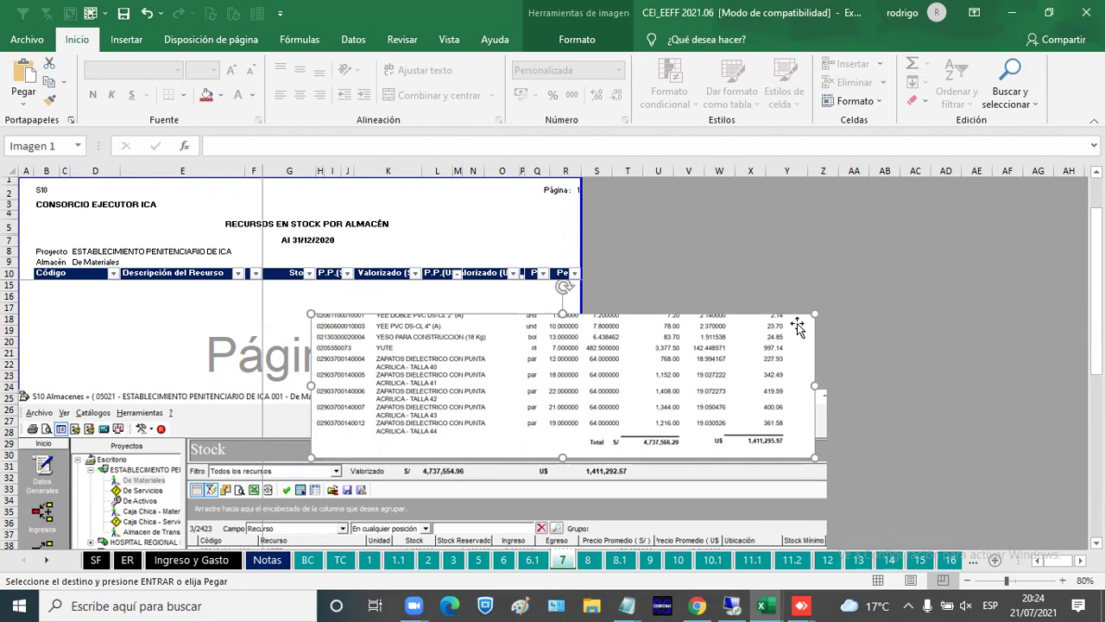
drag(797, 323, 780, 296)
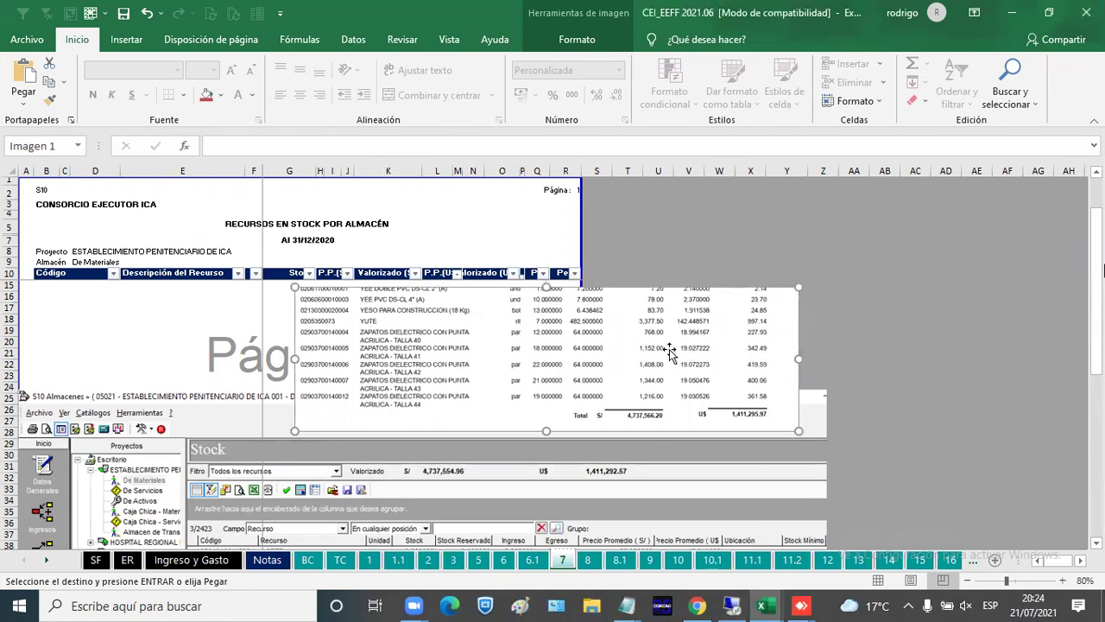
Recheck the closing totals of the Kardex Valorado report in the remote session and close the report.
key(alt+Tab)
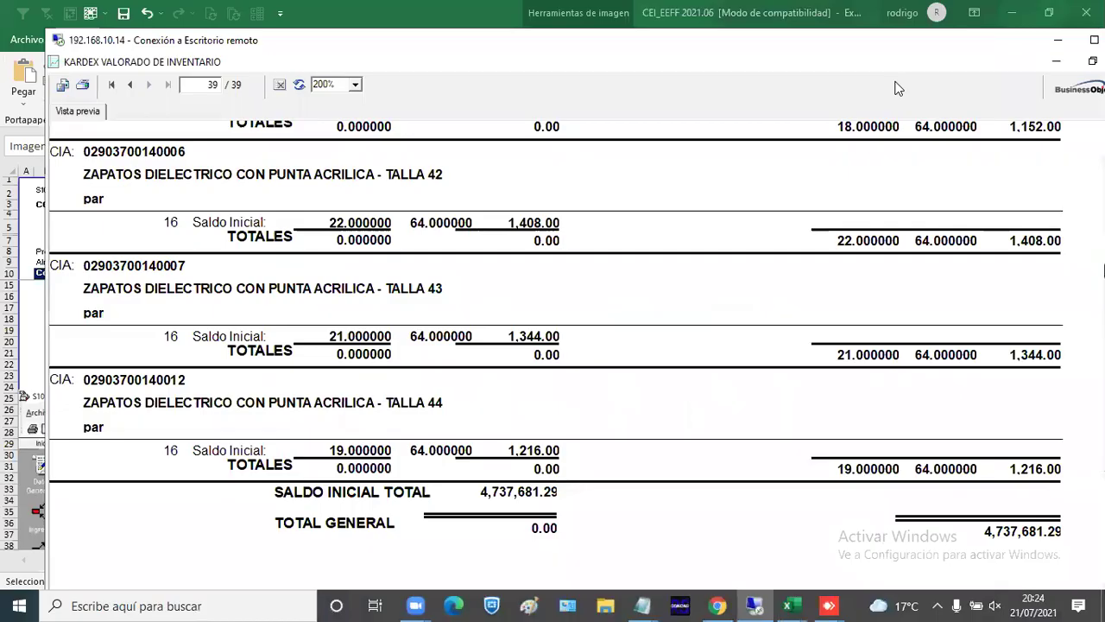
scroll(96, 317, up, 3)
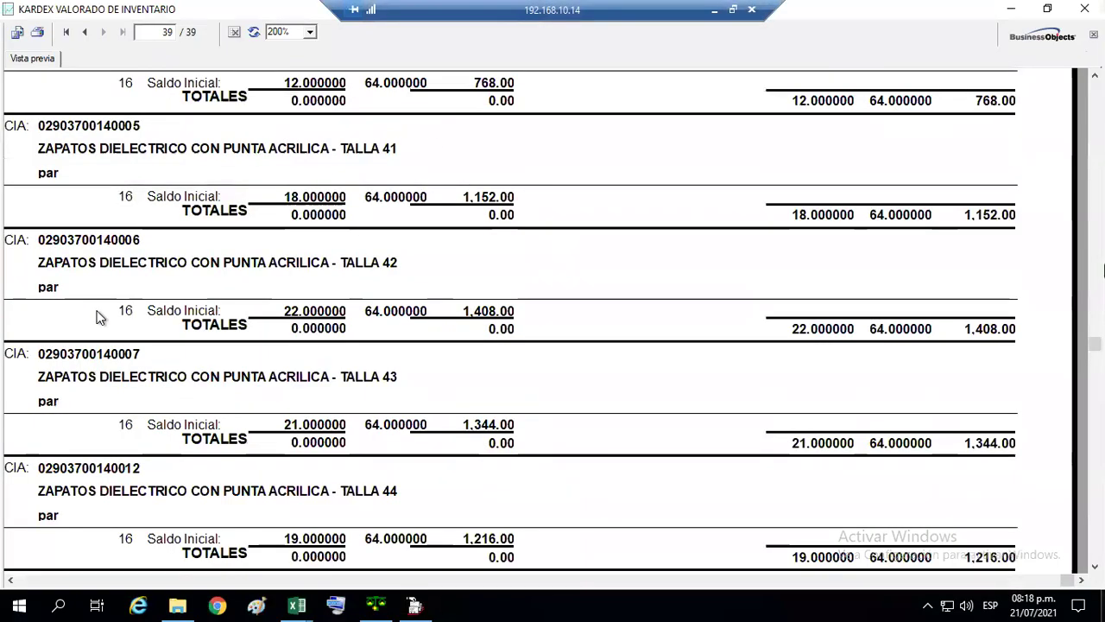
scroll(97, 317, down, 3)
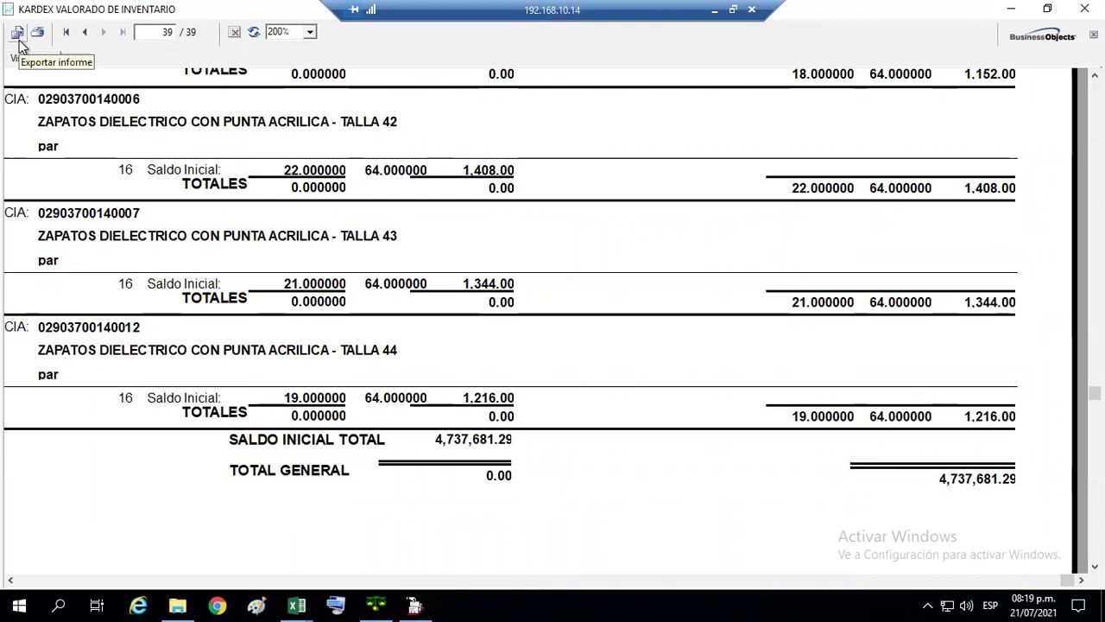
click(1084, 9)
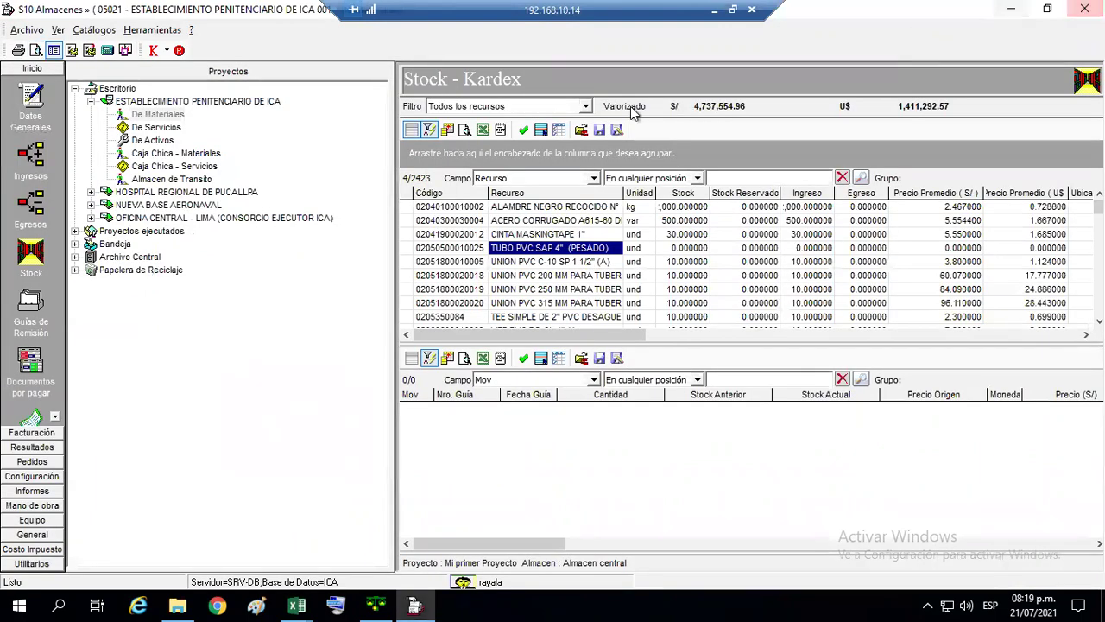
Preview the Kardex as a SUNAT report in format 12.1 for all resources from 01/01/2021 to 30/06/2021.
right_click(516, 226)
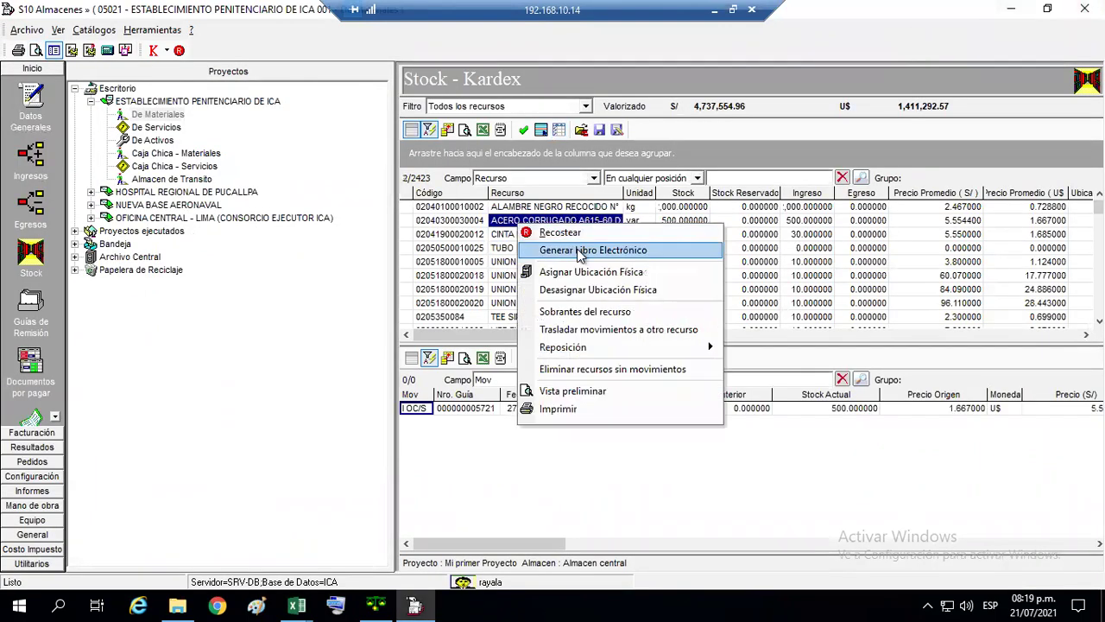
click(636, 399)
click(455, 182)
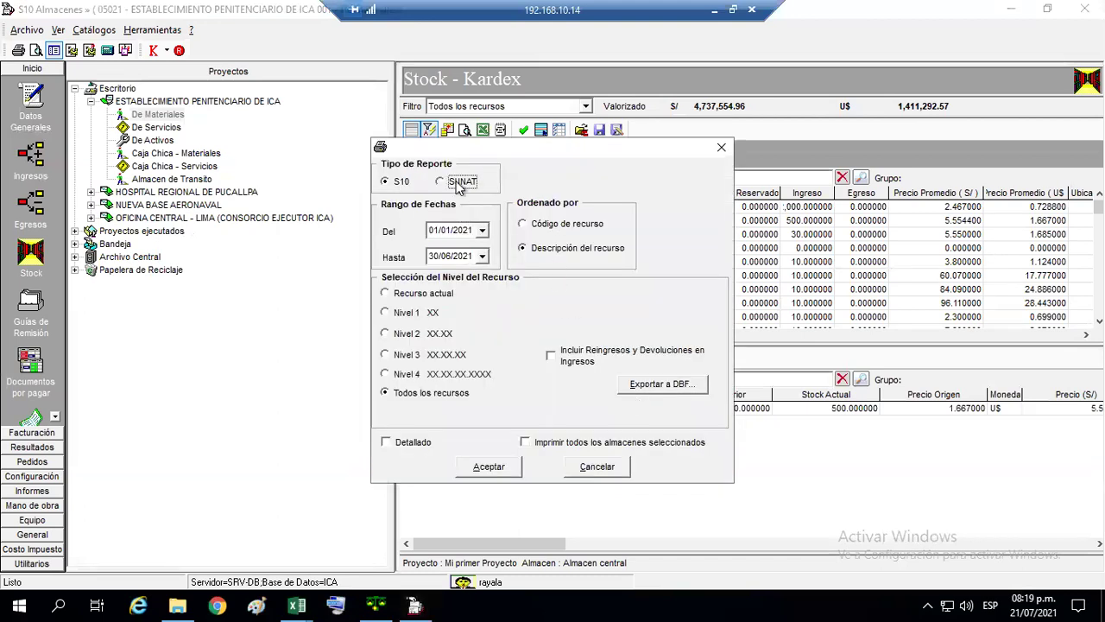
click(660, 180)
click(578, 360)
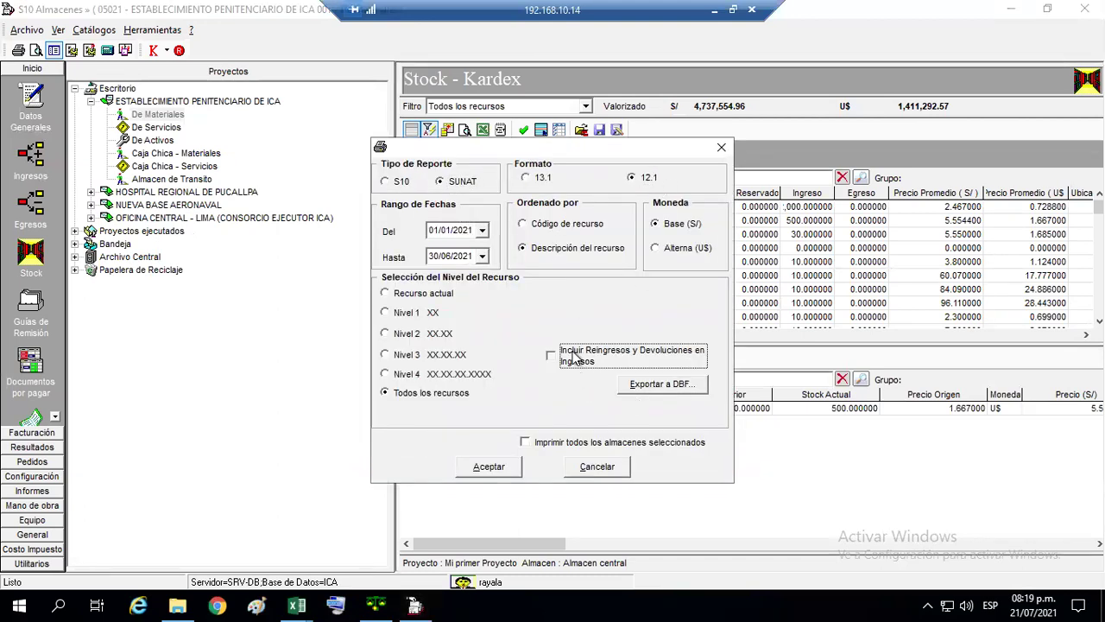
click(488, 467)
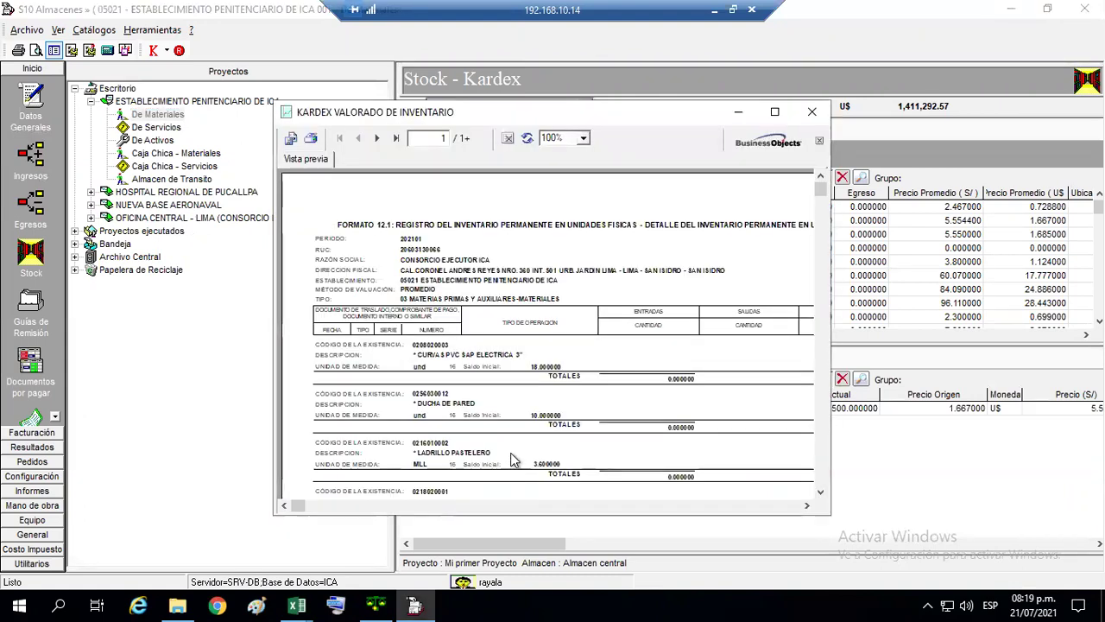
Maximize the format 12.1 report, review its first and last pages for valued totals, and close it.
click(774, 111)
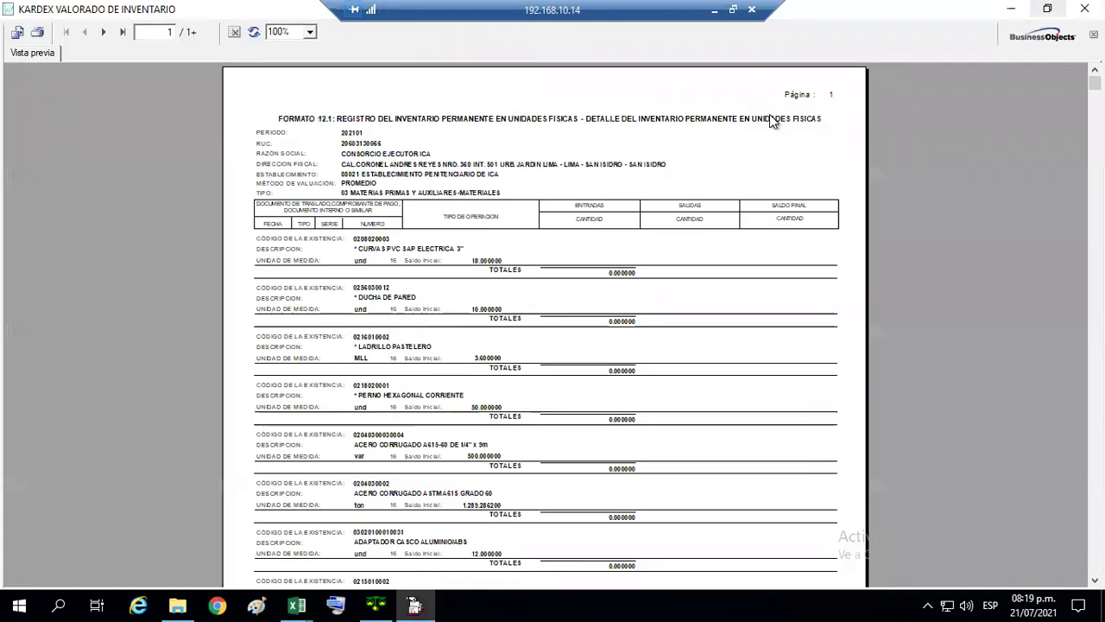
scroll(1055, 470, down, 5)
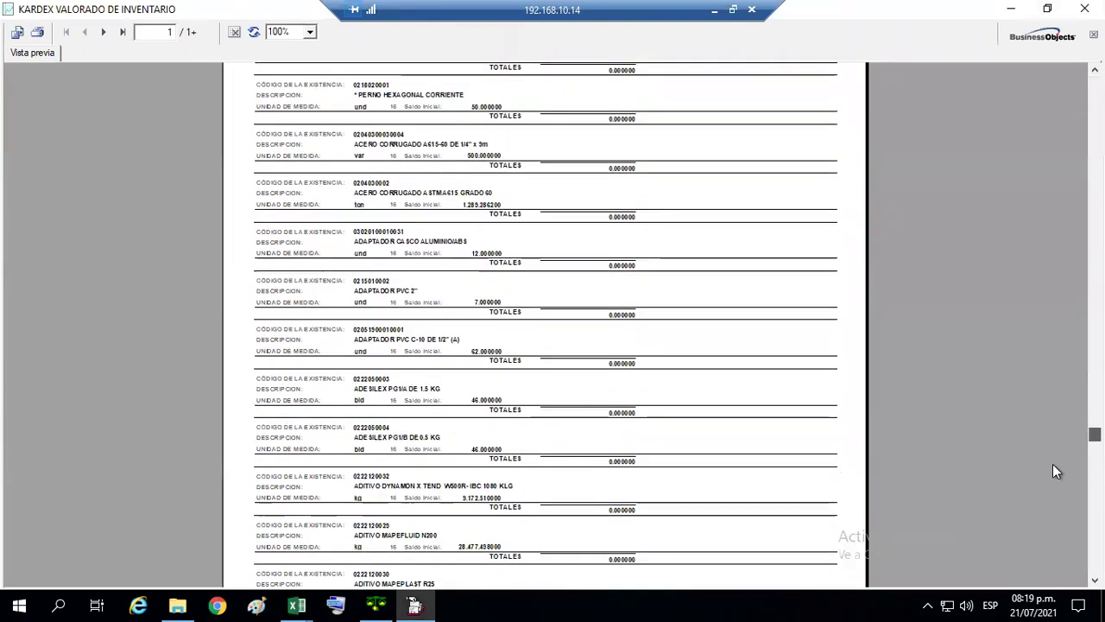
scroll(1055, 470, down, 3)
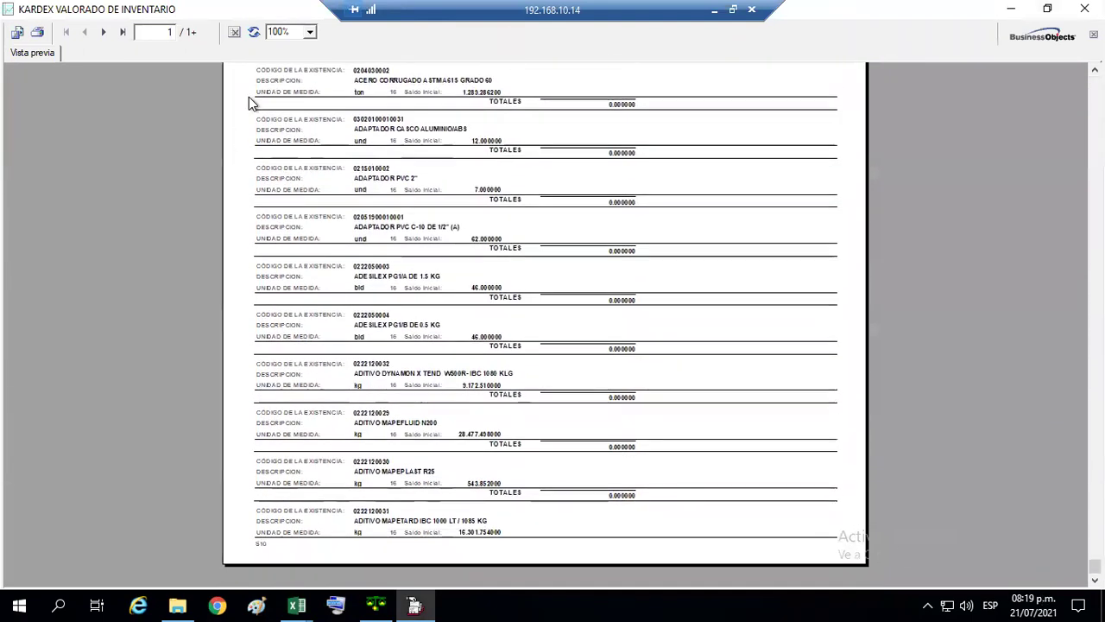
click(124, 35)
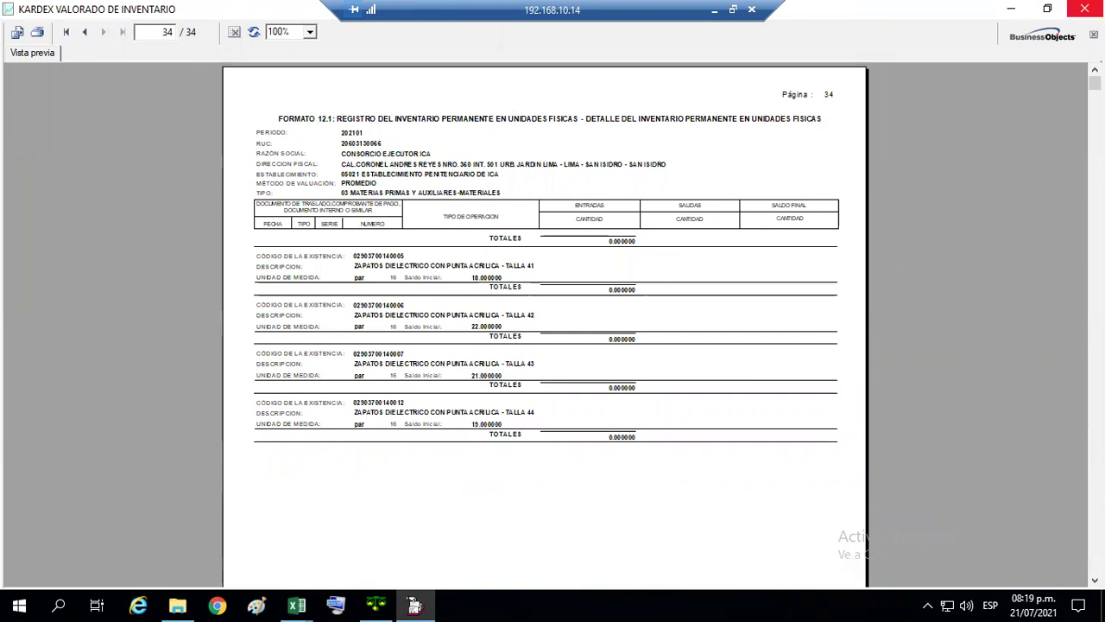
click(1085, 9)
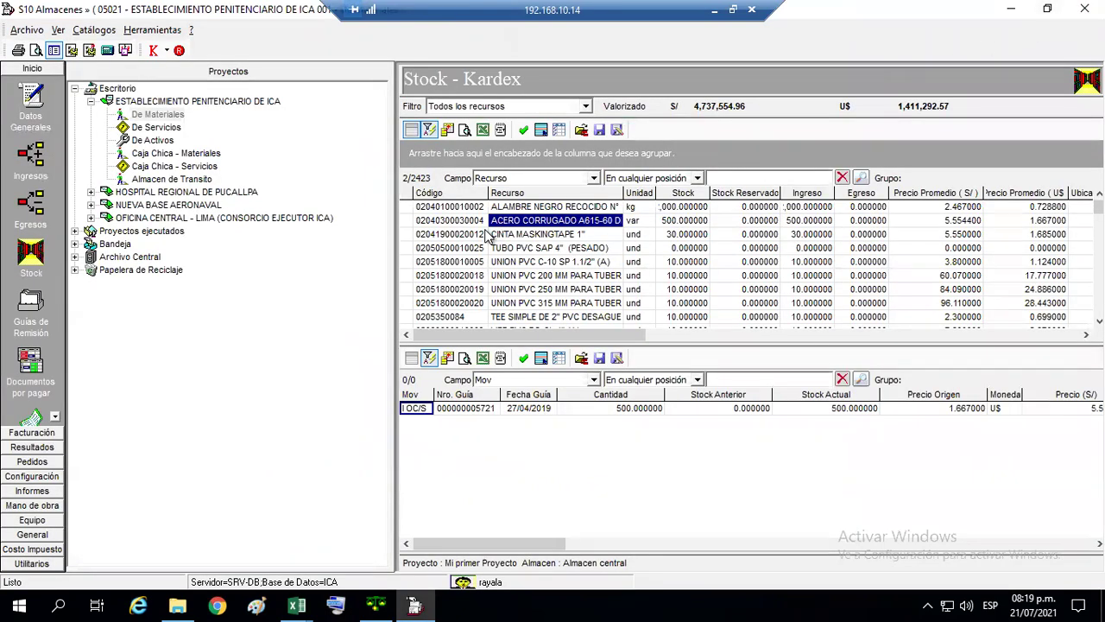
Minimize the remote session and adjust the position of the stock report image on note sheet 7 of the CEI_EEFF workbook.
key(alt+Tab)
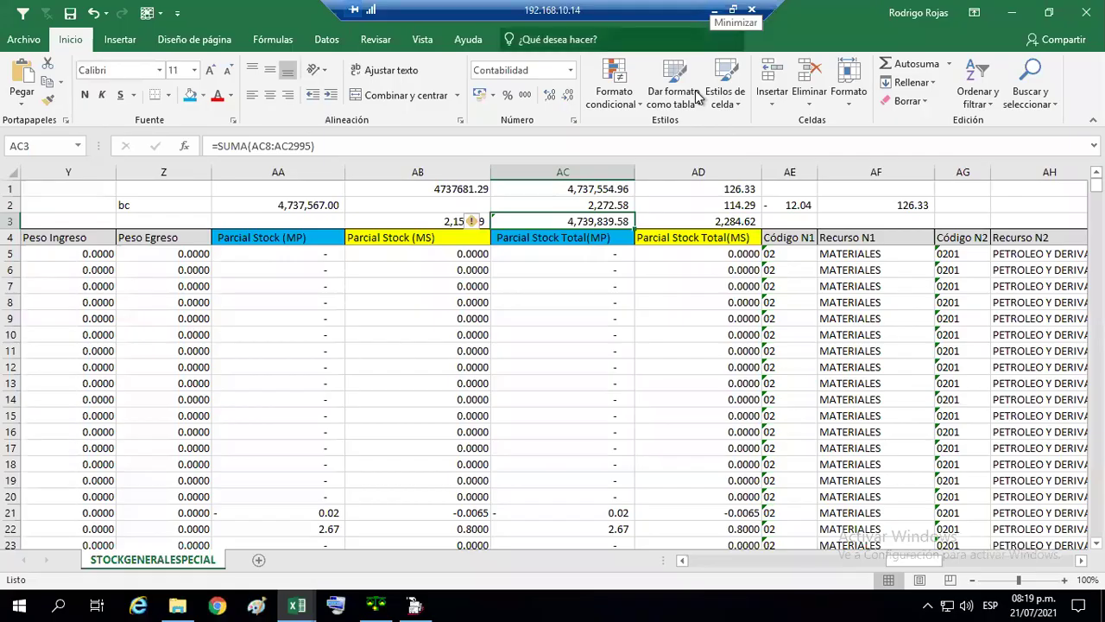
click(715, 9)
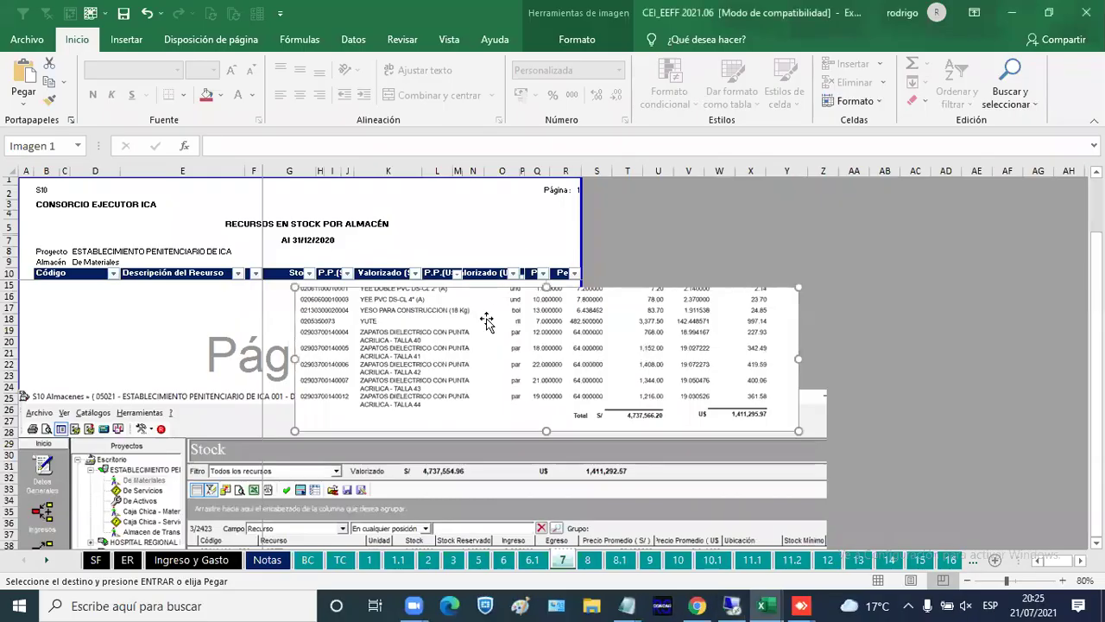
drag(752, 251, 583, 345)
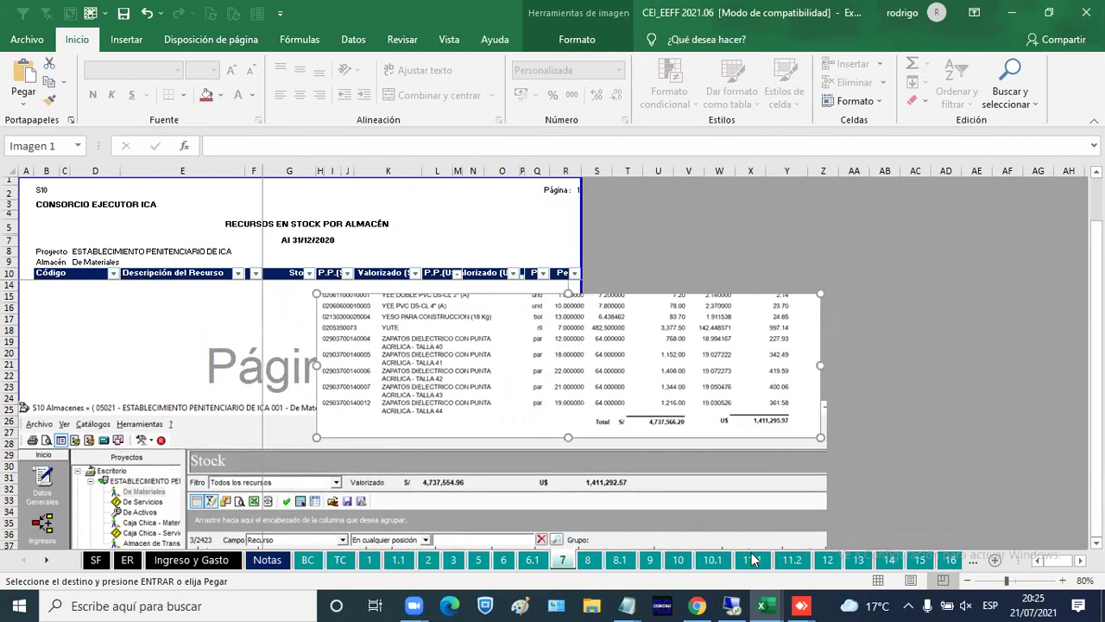
Switch to S10 Almacenes in the remote session and change the stock view from Kardex to Solo Recursos.
click(732, 605)
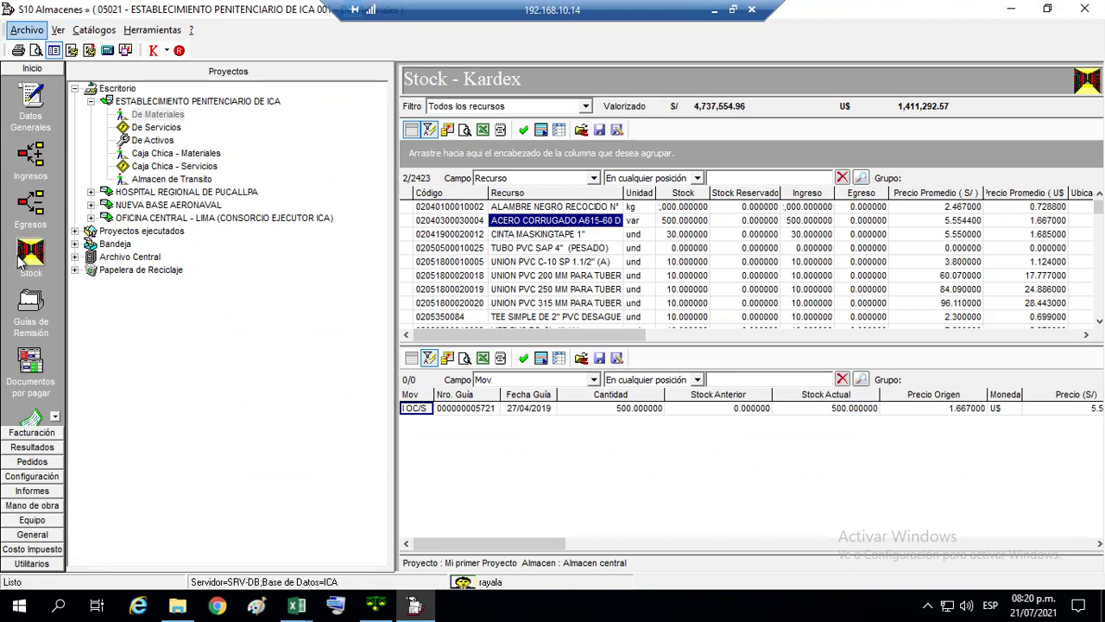
click(167, 52)
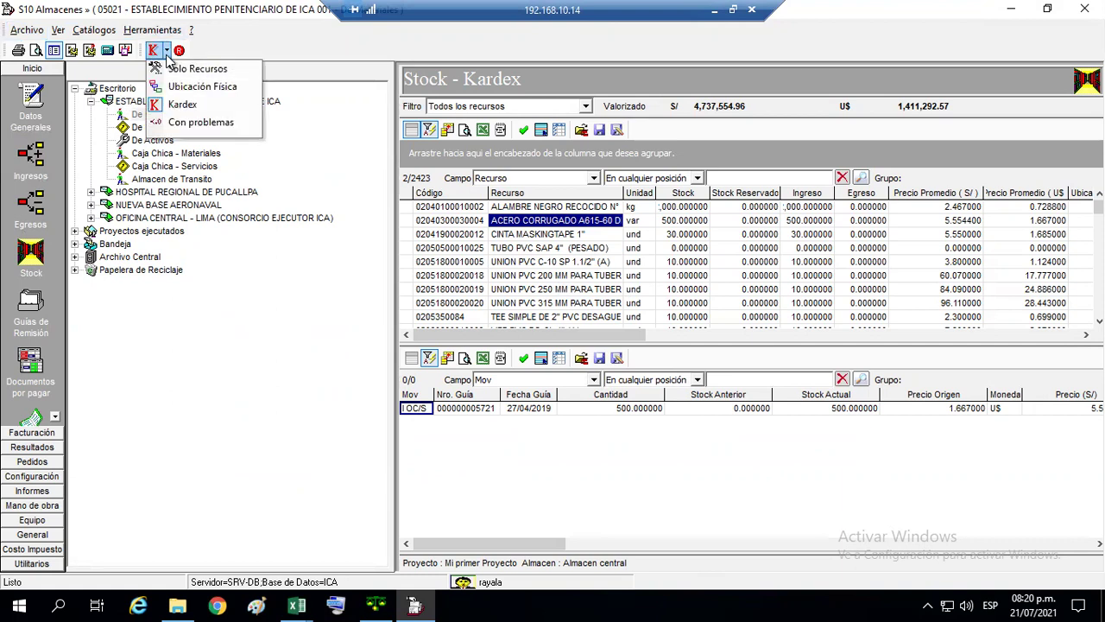
click(167, 54)
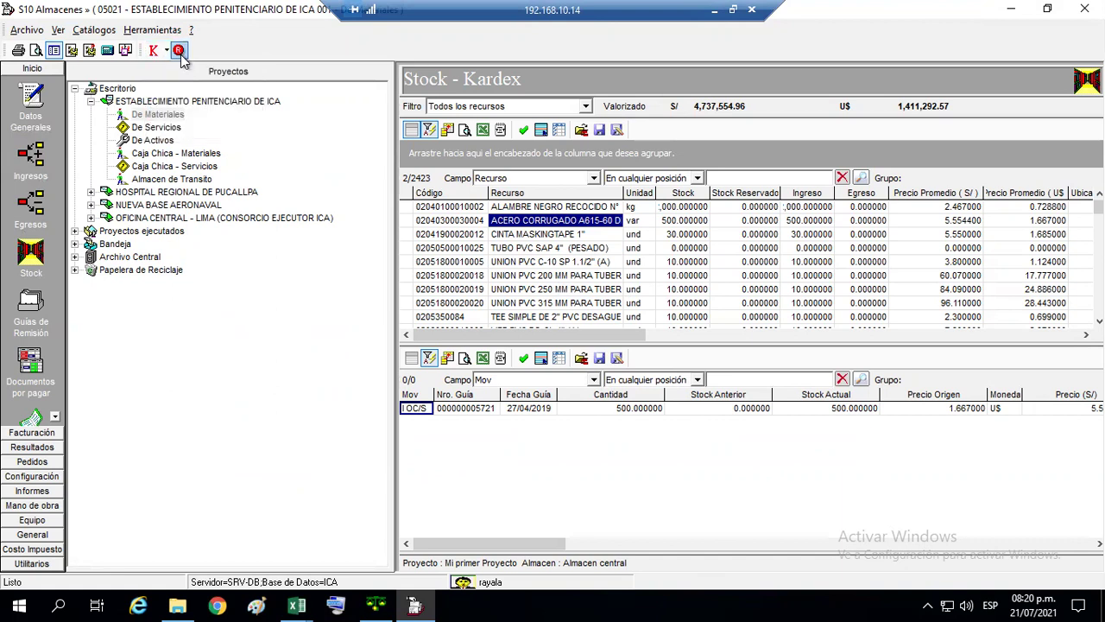
click(169, 53)
click(168, 53)
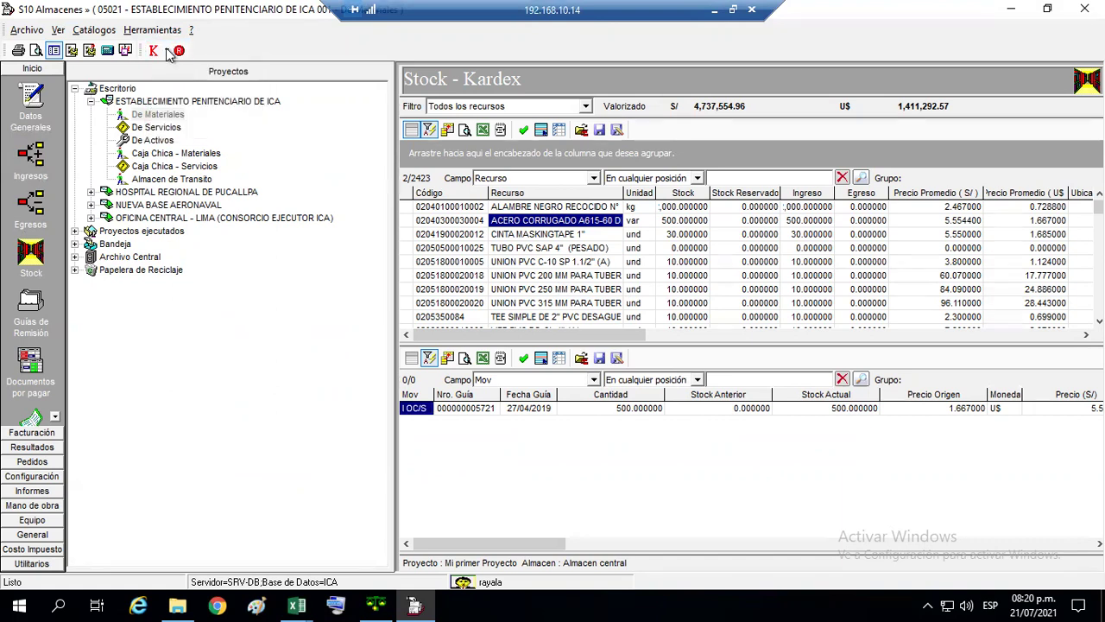
click(168, 55)
click(171, 67)
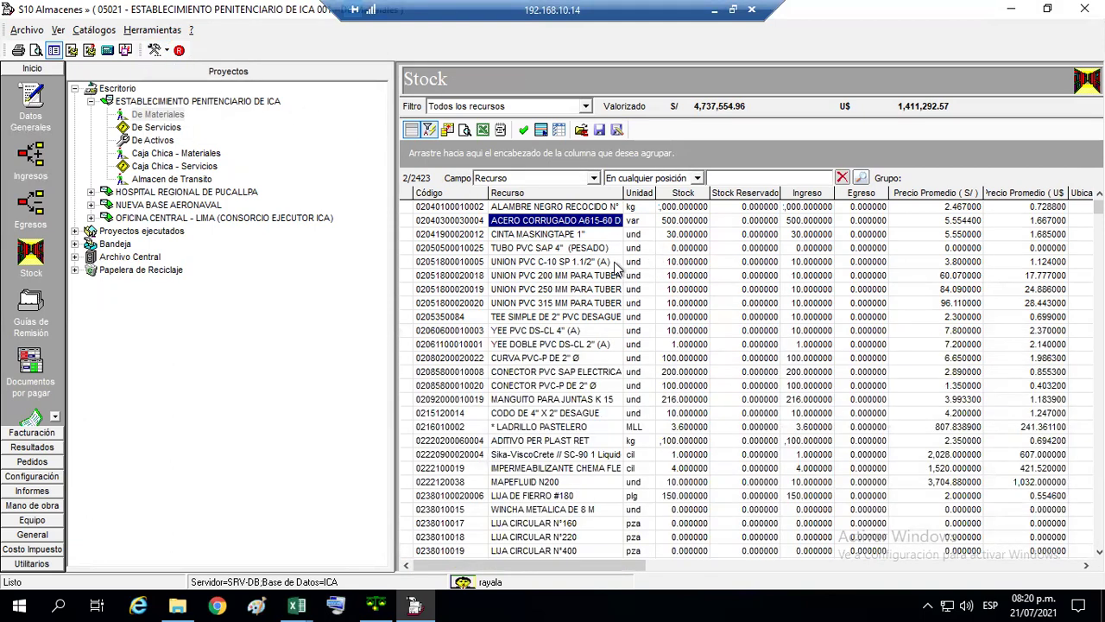
Preview the stock report for all resources as of 30/06/2021, with Stock Valorizado and Incluir Reingresos y Devoluciones en Ingresos enabled.
right_click(541, 279)
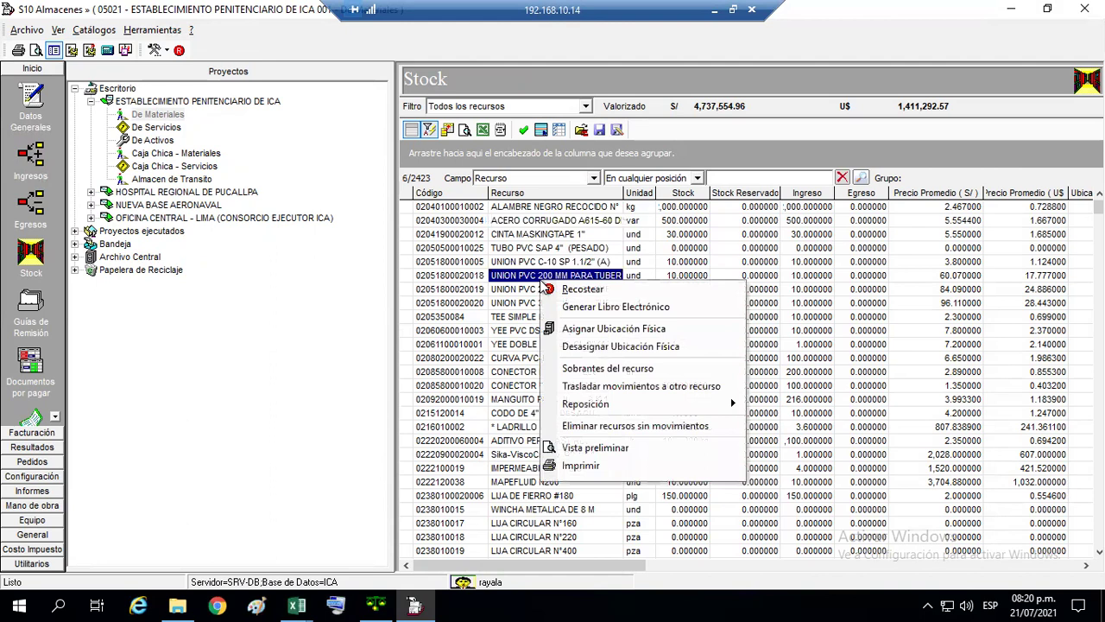
click(587, 447)
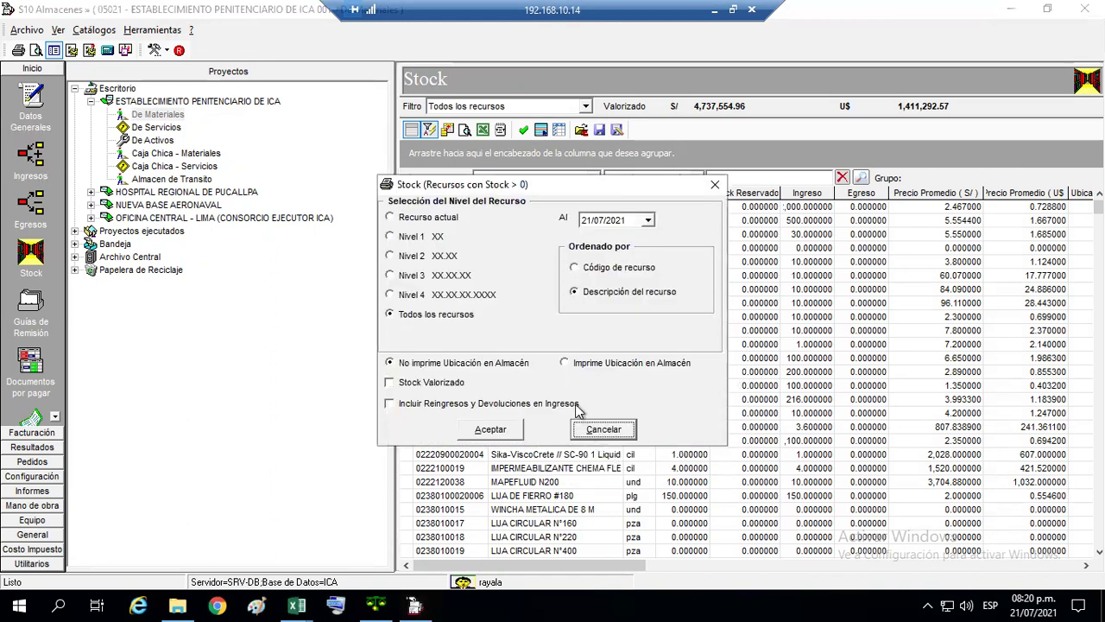
click(589, 221)
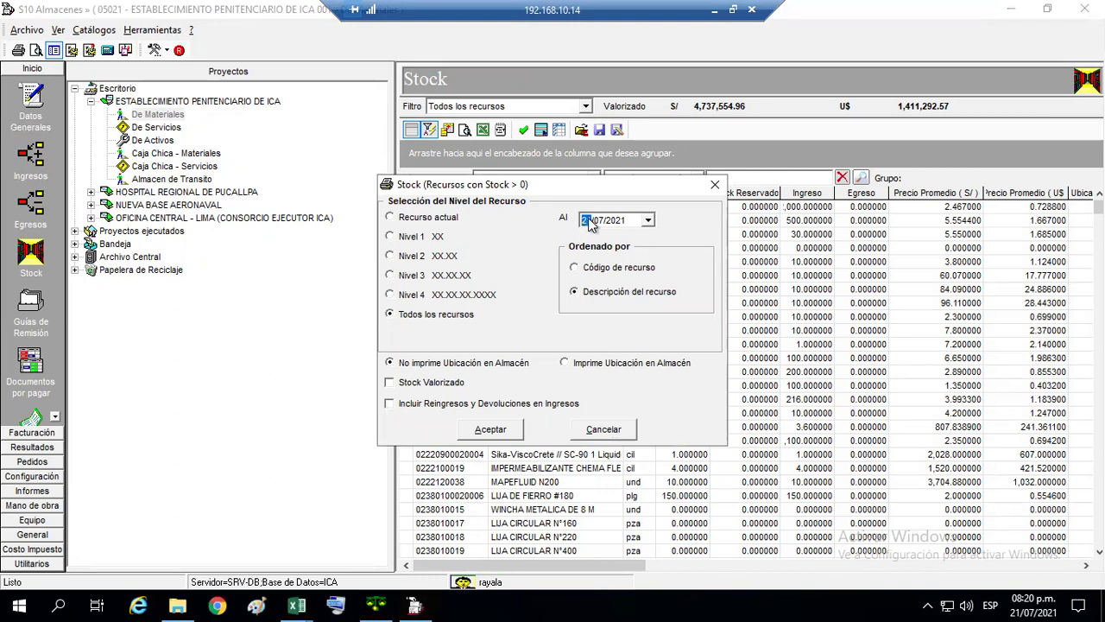
key(Tab)
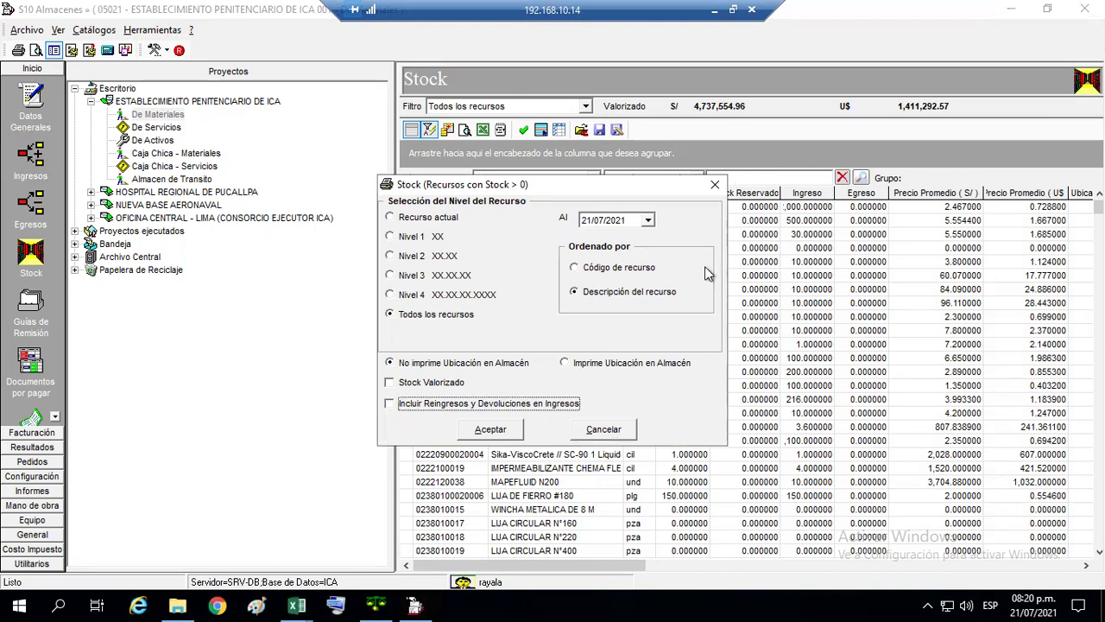
click(586, 221)
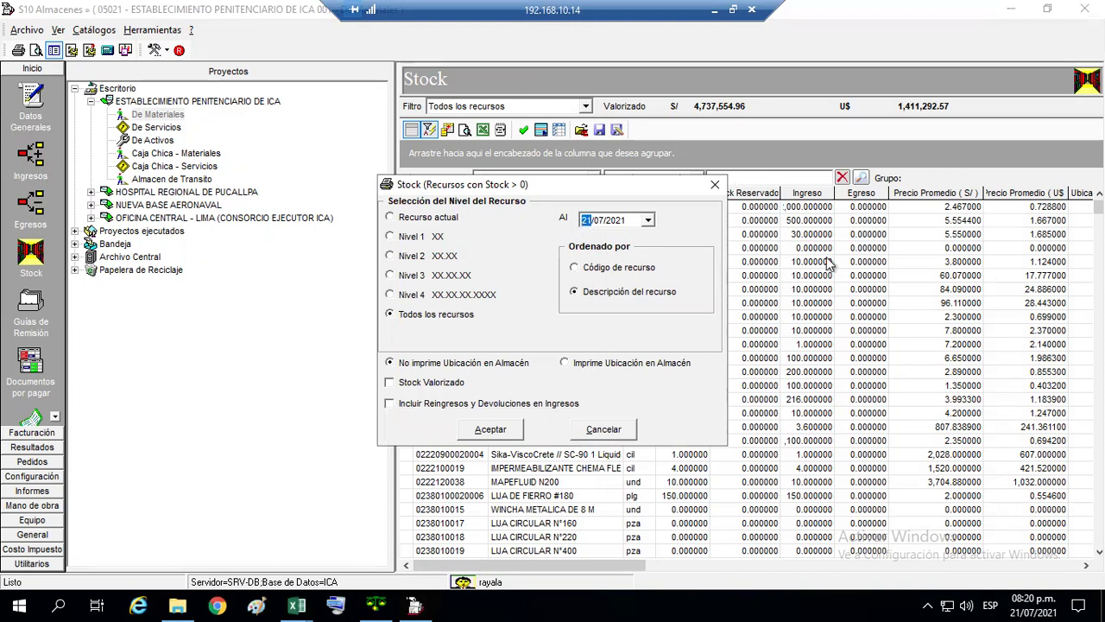
key(Right)
key(Tab)
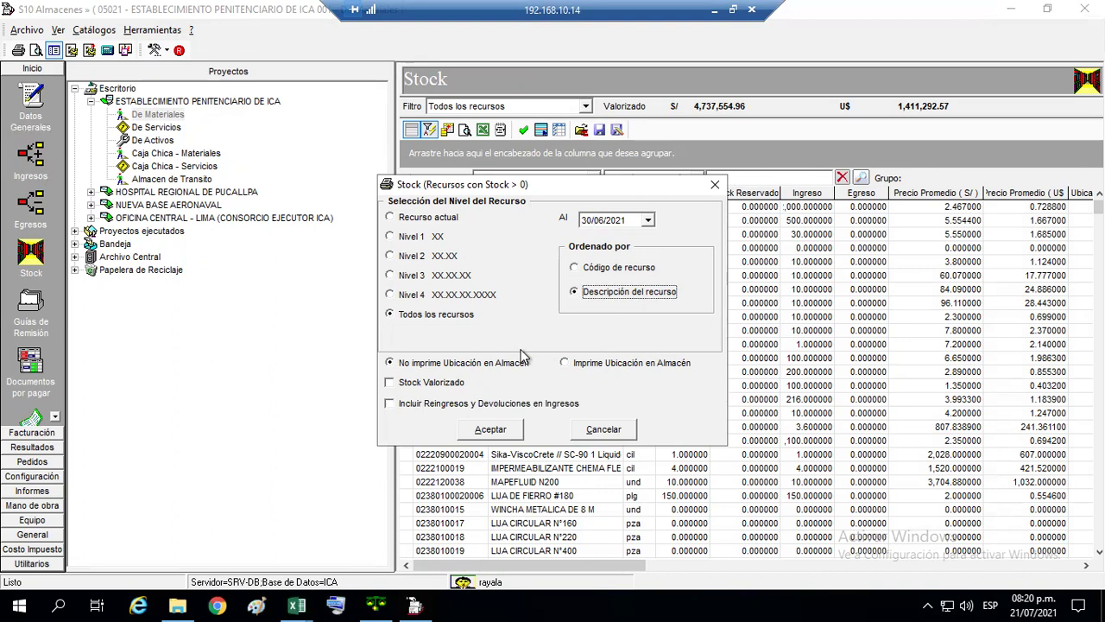
click(450, 385)
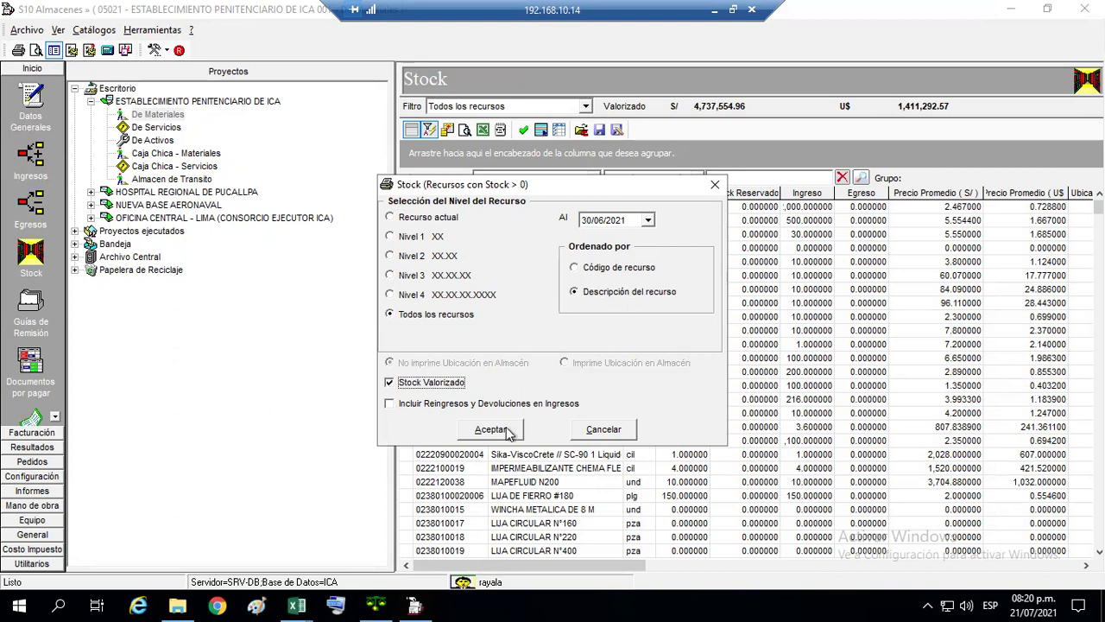
click(421, 414)
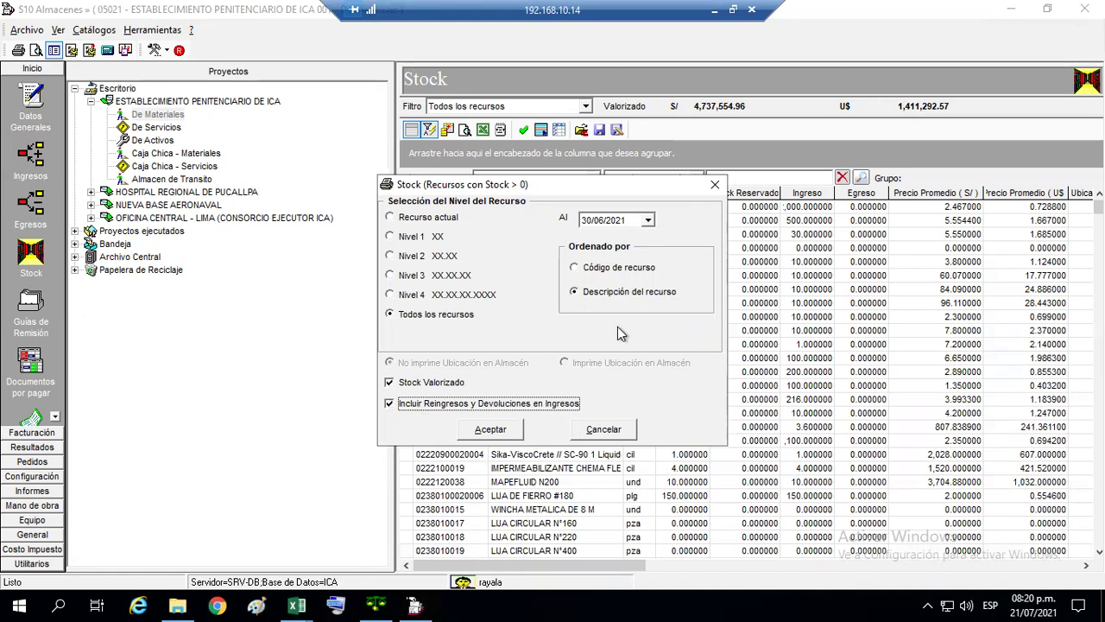
click(496, 433)
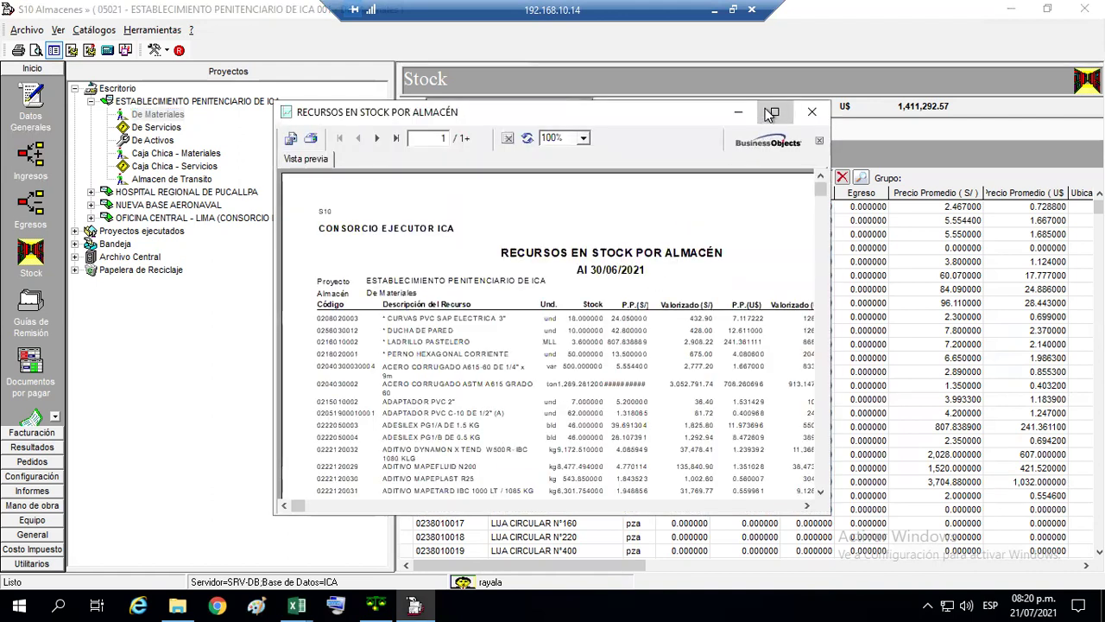
Maximize the stock report, check the totals on its last page, and restore it to a smaller window beside the Stock list.
click(771, 113)
drag(1095, 83, 1049, 599)
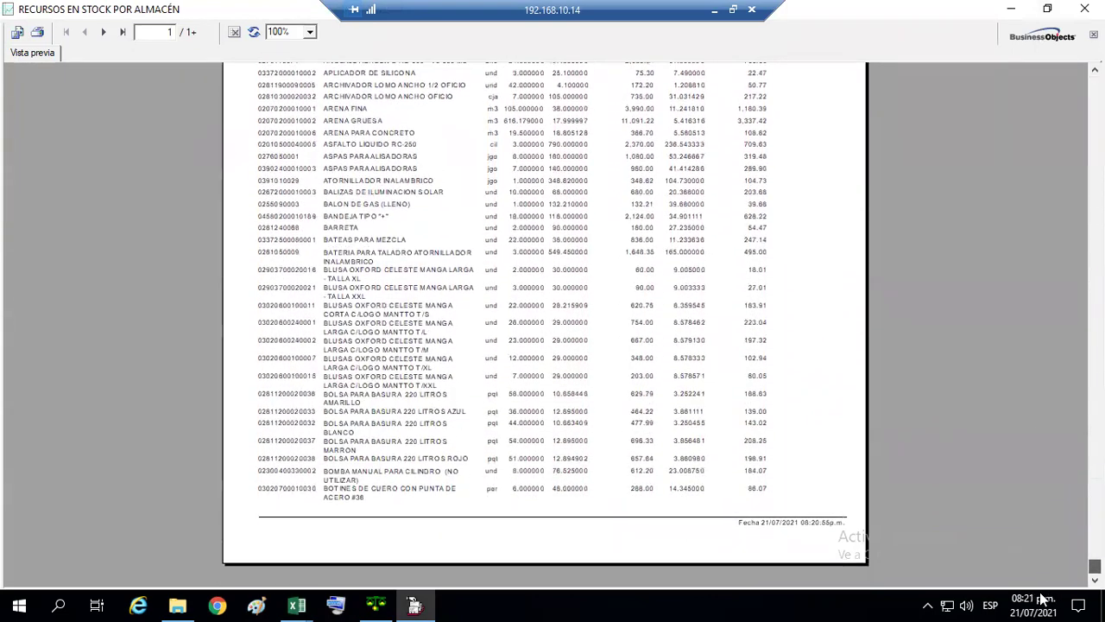
click(119, 33)
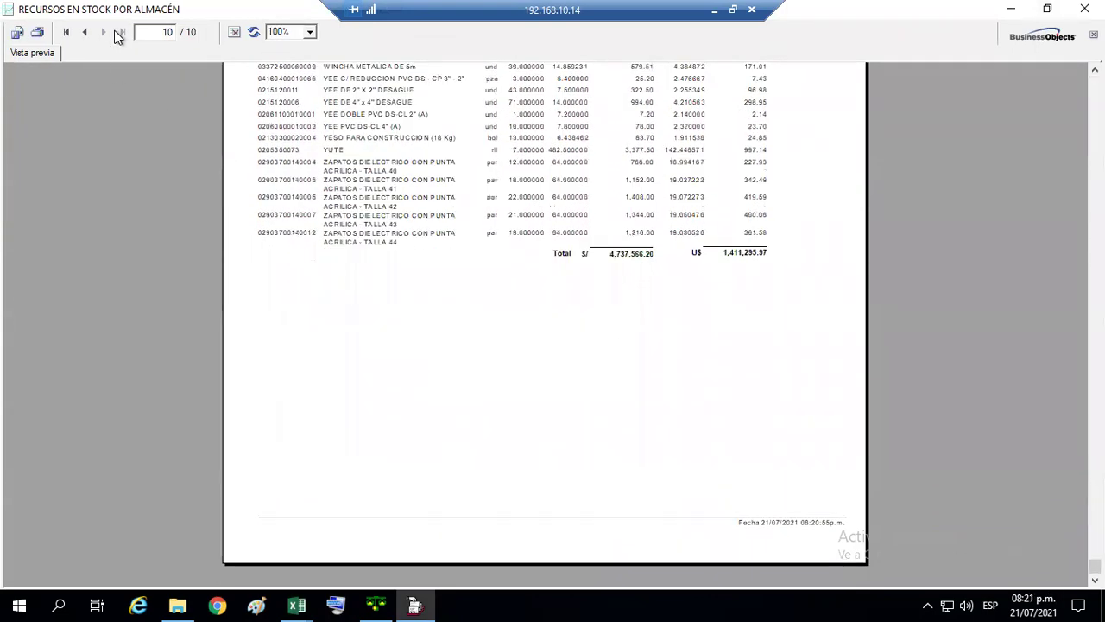
key(super+Down)
drag(616, 72, 319, 104)
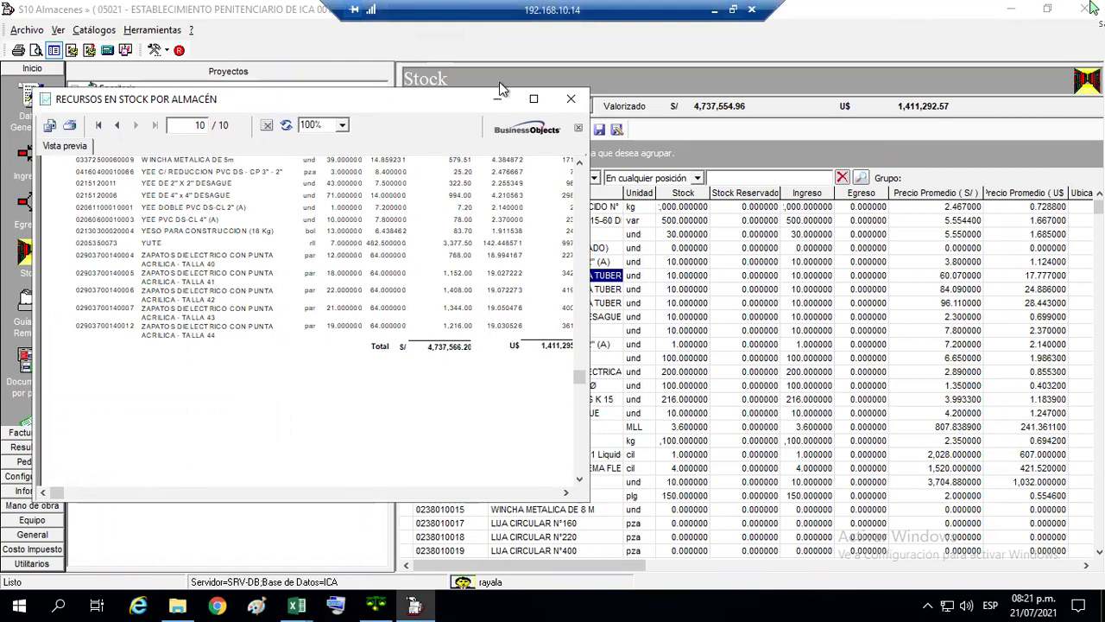
Reduce the remote session to a window and view the construction material balance on the CEI_EEFF workbook's SF sheet.
click(732, 10)
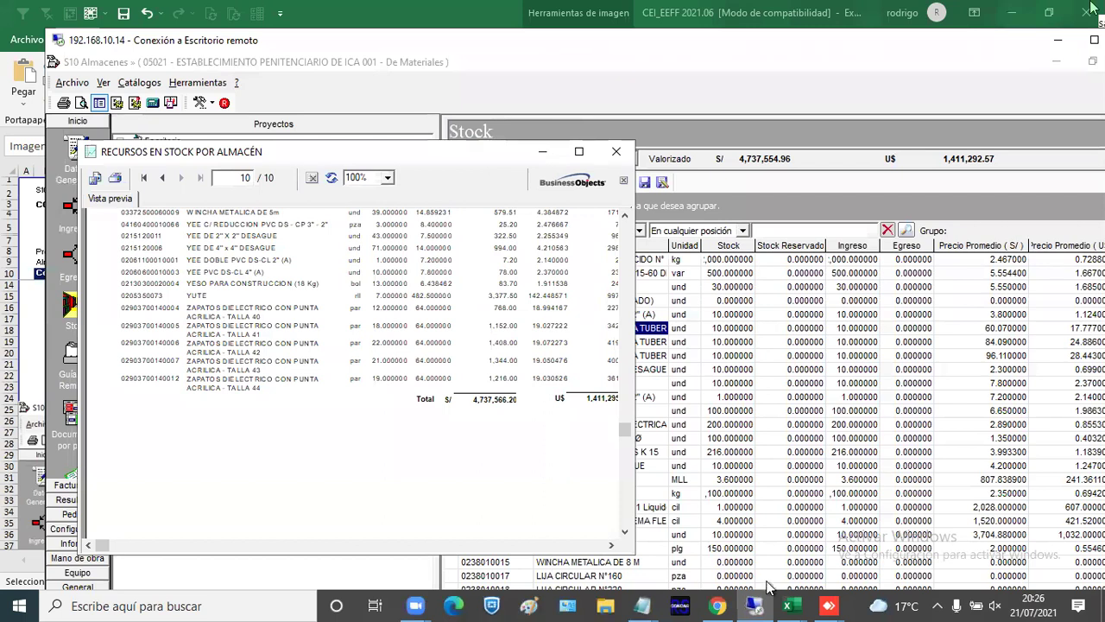
mouse_move(782, 605)
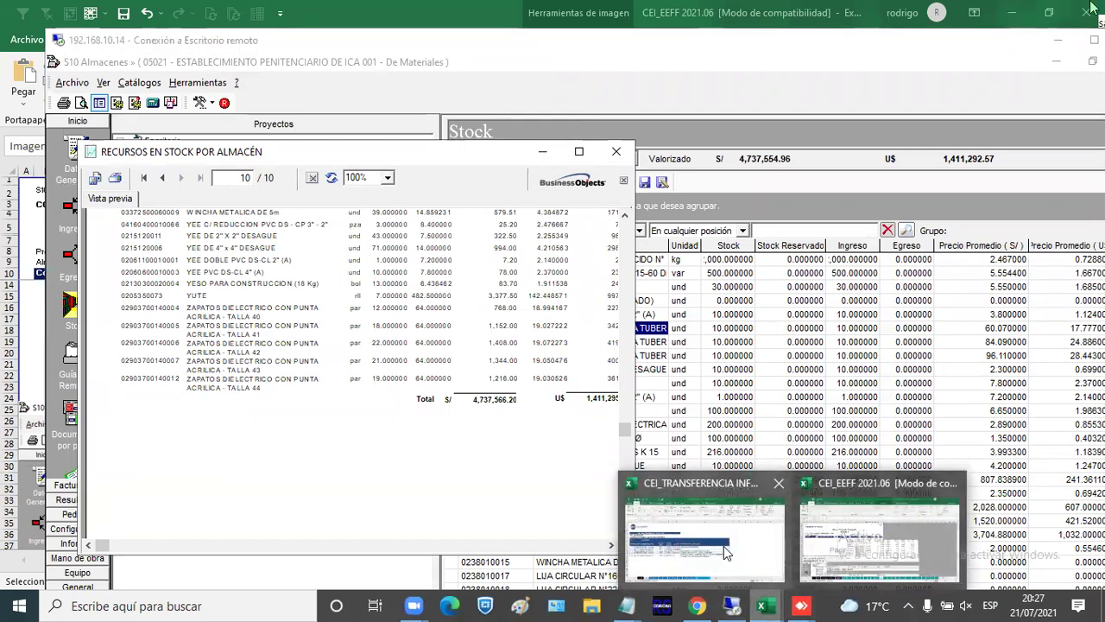
click(789, 547)
key(alt+Tab)
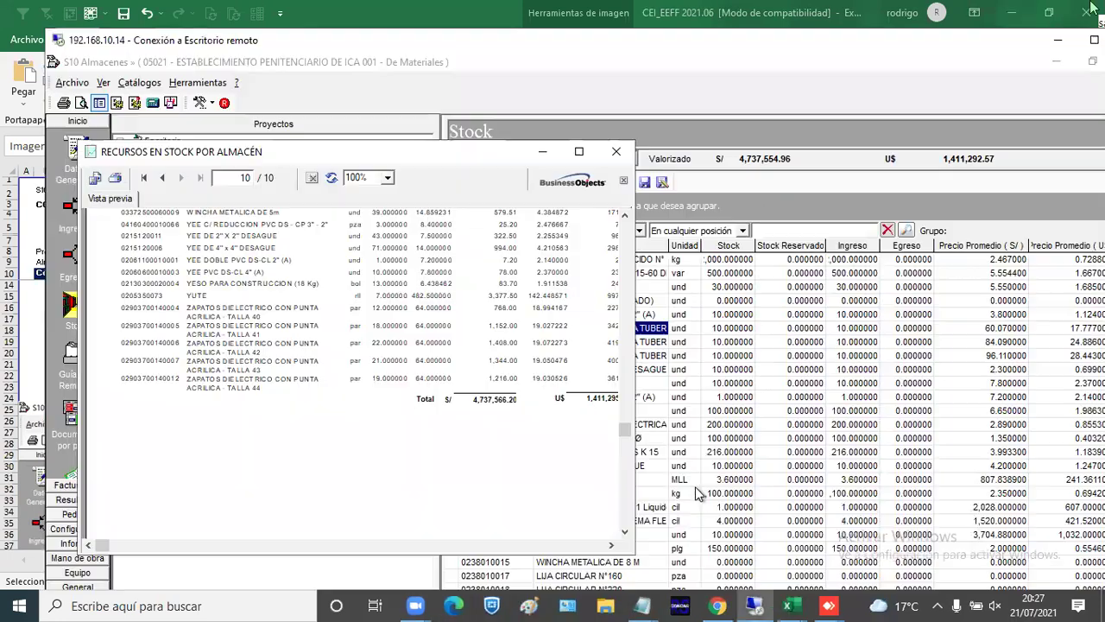
key(alt+Tab)
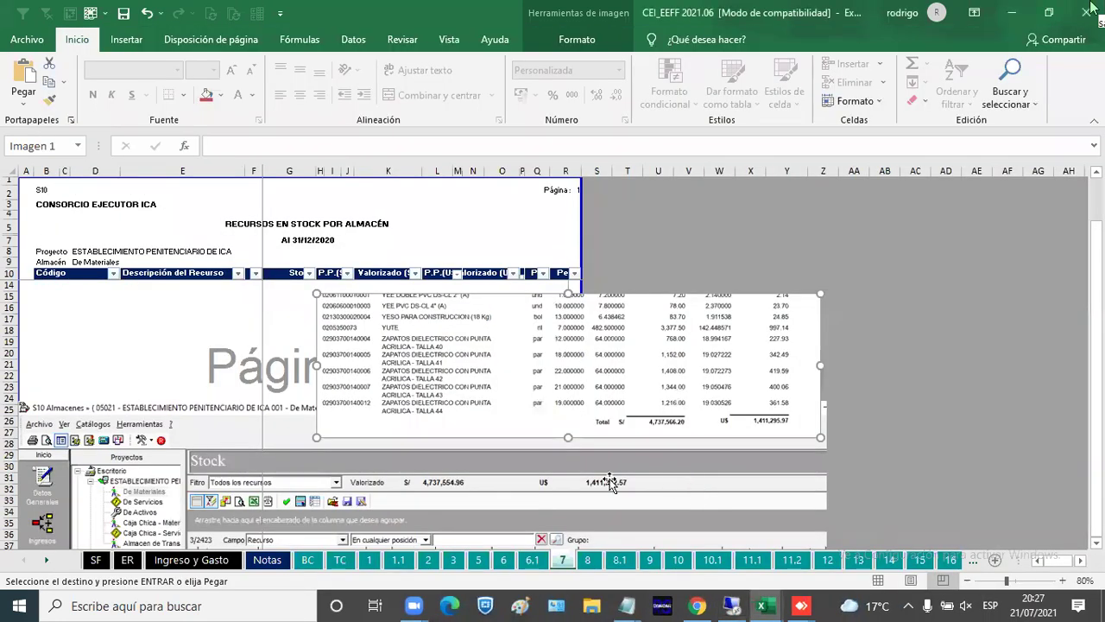
click(95, 560)
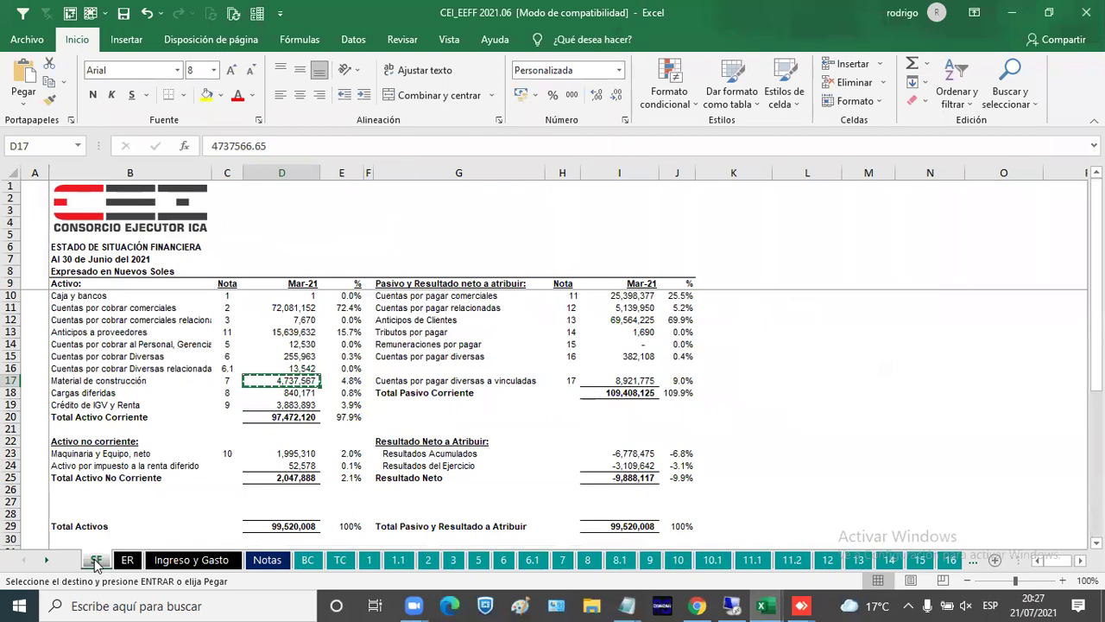
Compare the SF sheet balance with the stock report in the remote session, and maximize the report around its final totals.
key(alt+Tab)
key(alt+Tab)
key(alt+Tab)
key(alt+Tab)
key(alt+Tab)
key(alt+Tab)
key(alt+Tab)
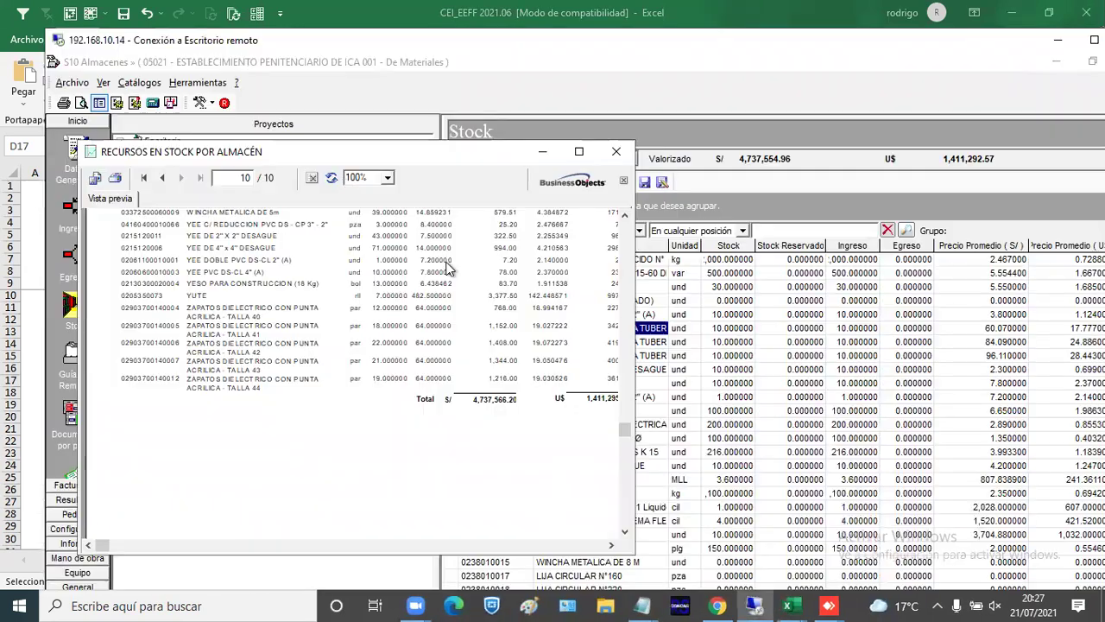
click(578, 153)
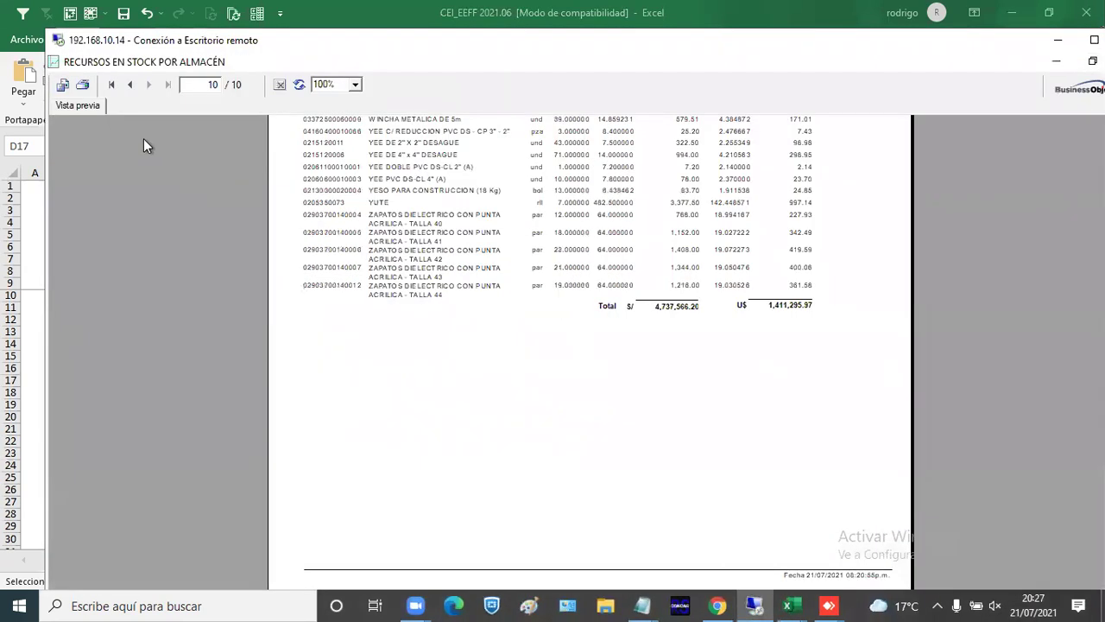
scroll(269, 212, down, 5)
scroll(269, 212, up, 2)
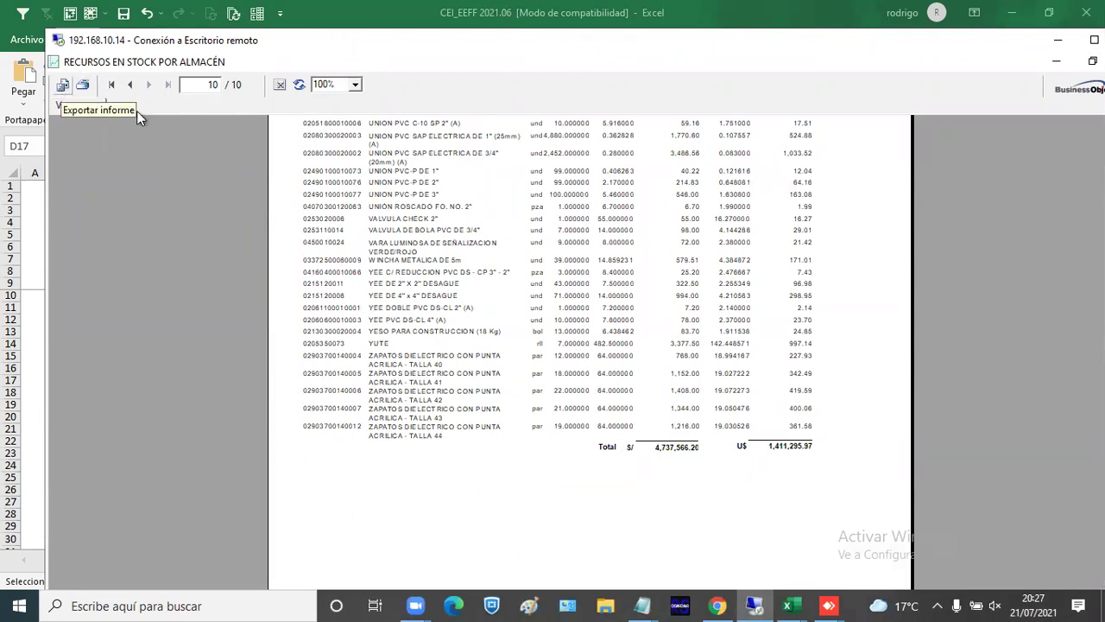
Set the stock report export to Microsoft Excel 97-2000 (XLS) format with Archivo de disco as the destination.
right_click(485, 213)
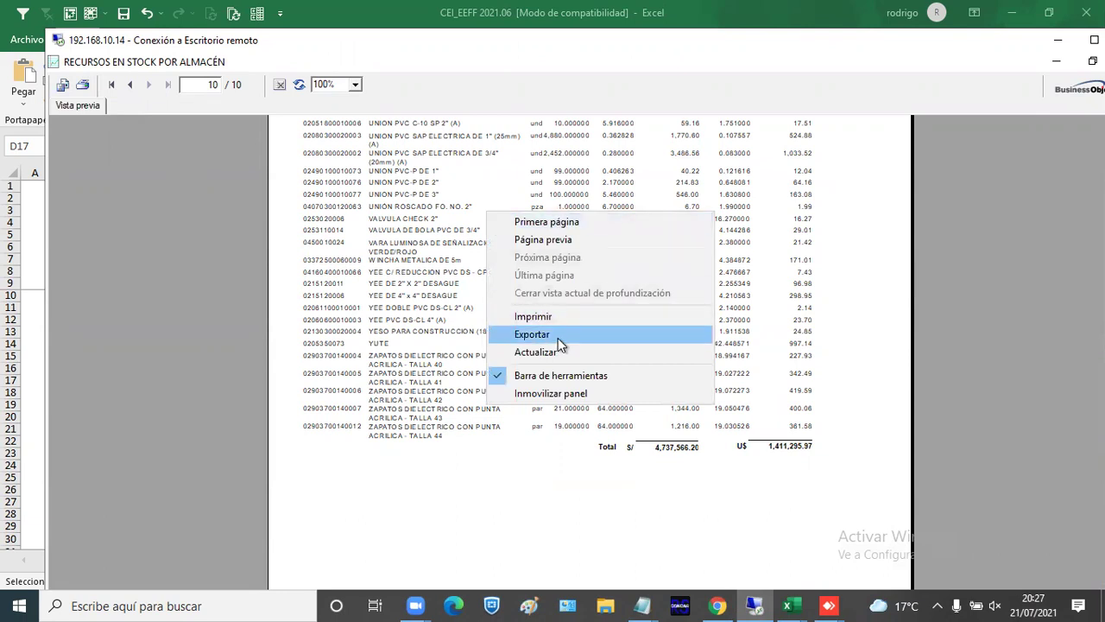
click(403, 290)
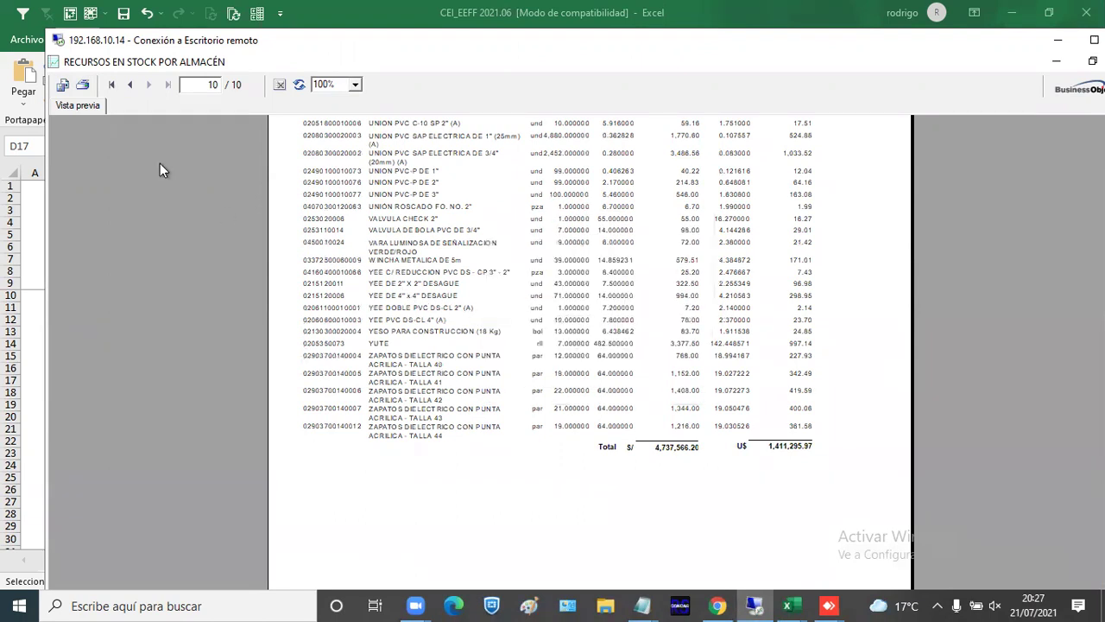
click(64, 90)
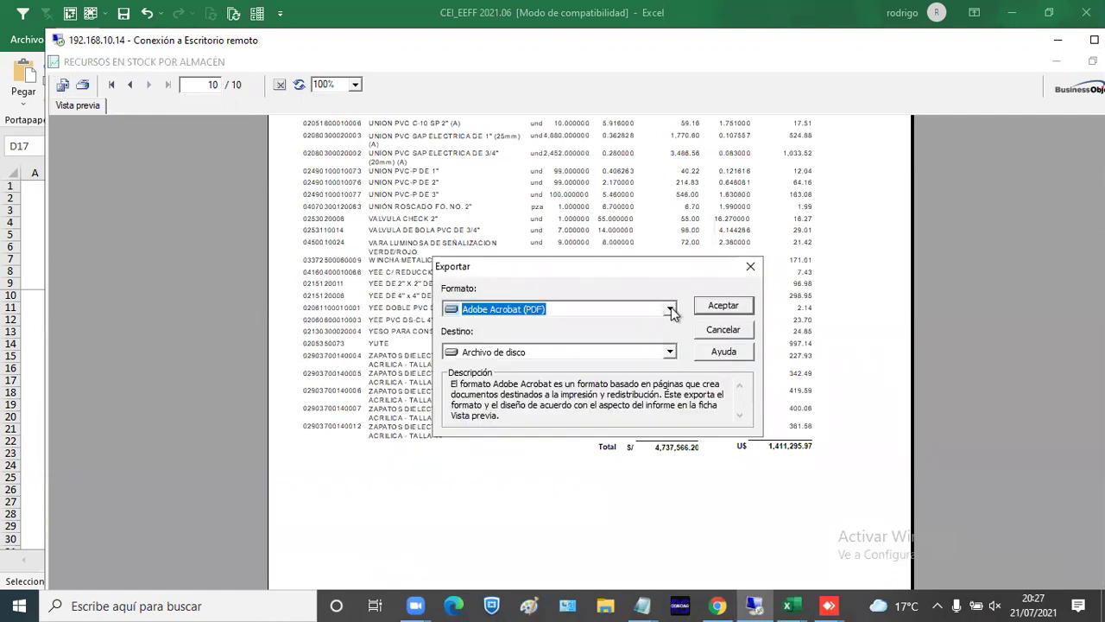
click(670, 310)
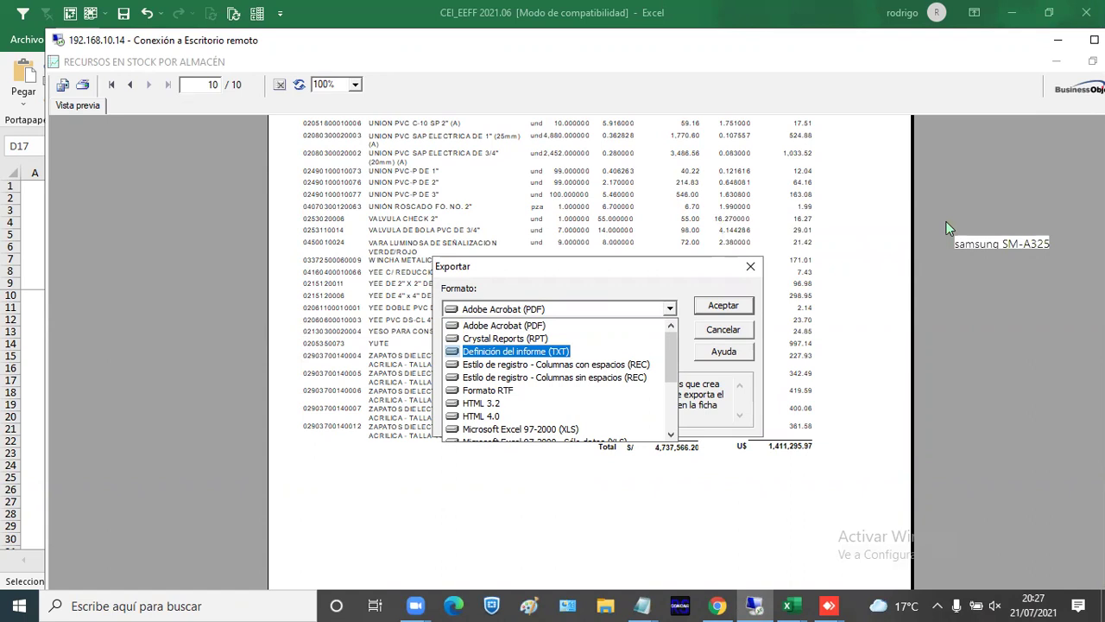
drag(671, 359, 670, 393)
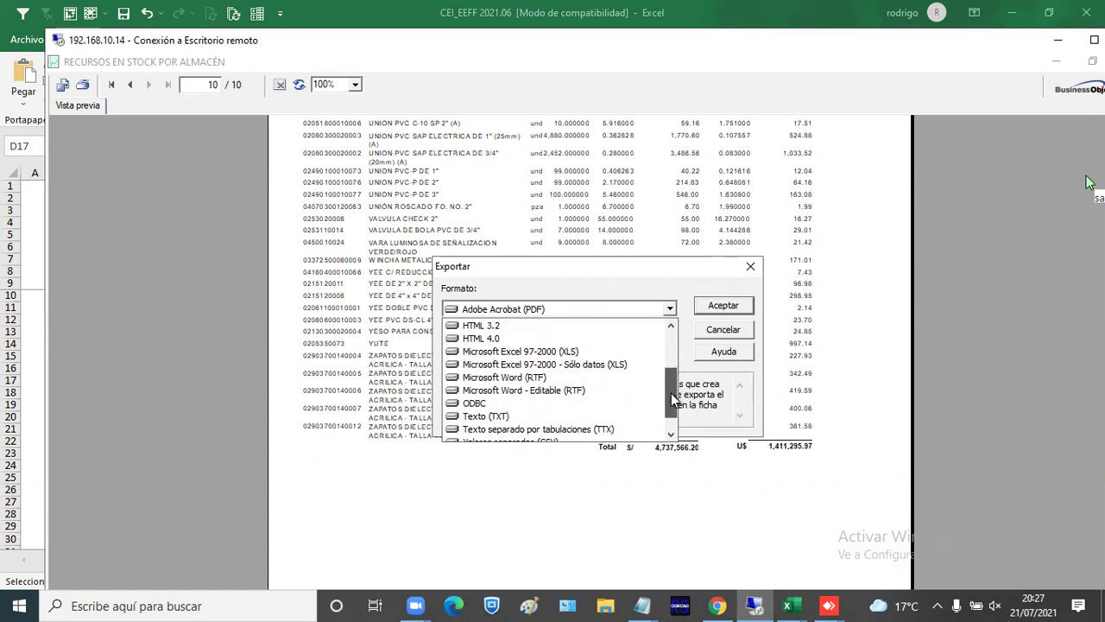
click(539, 354)
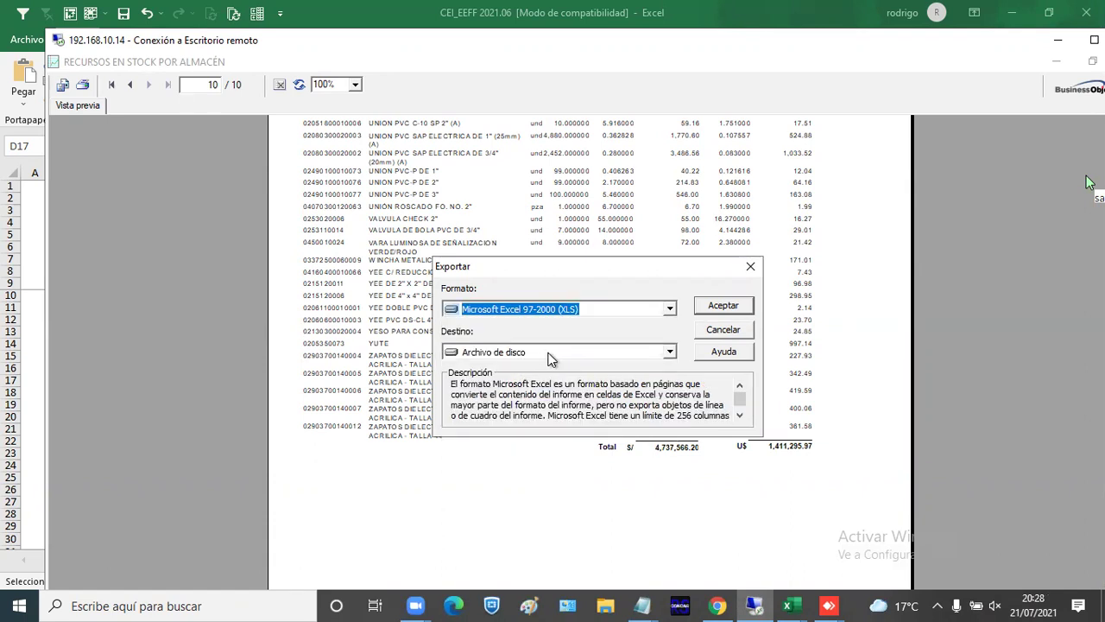
click(600, 353)
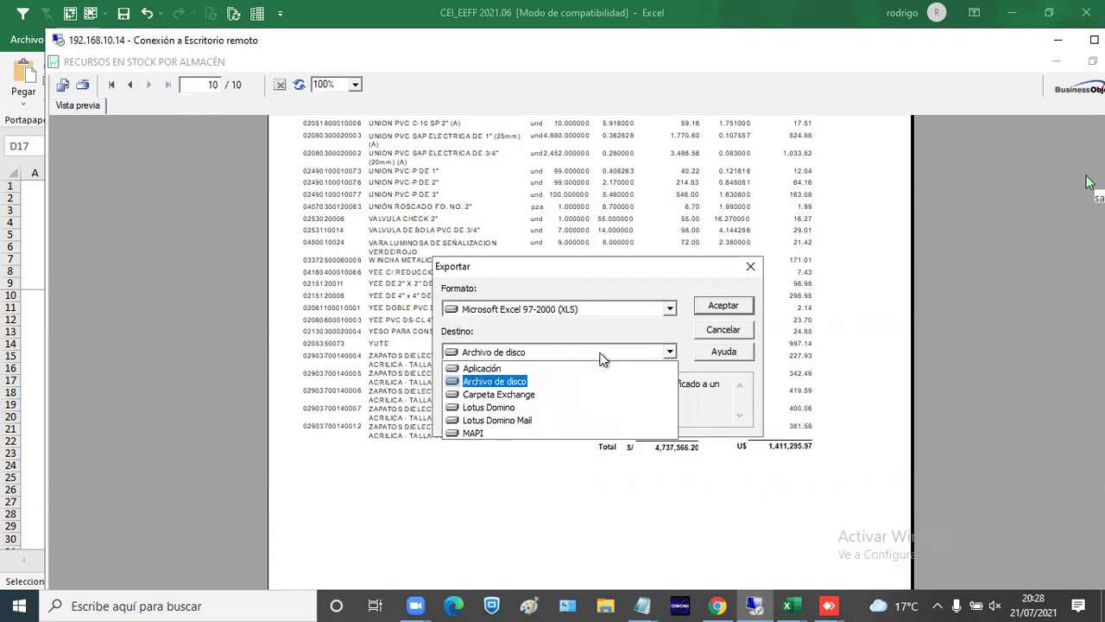
click(545, 382)
click(710, 308)
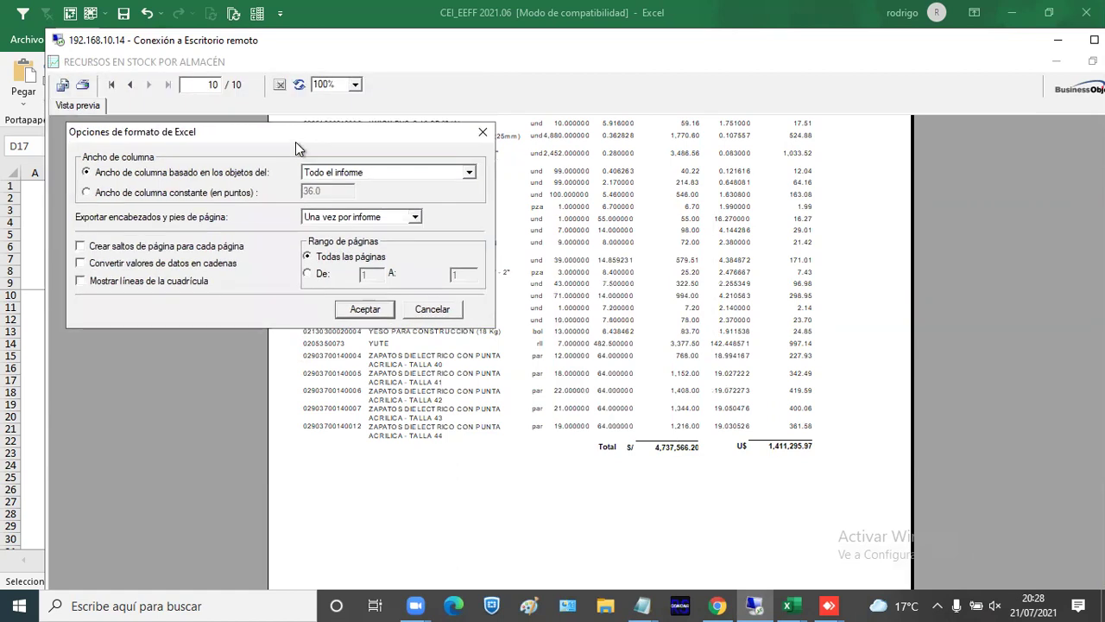
Export pages 1 to 10 to the Desktop as StockPorAlmacenFechaValorizado, and close the report in the full-screen remote session.
click(310, 275)
click(455, 276)
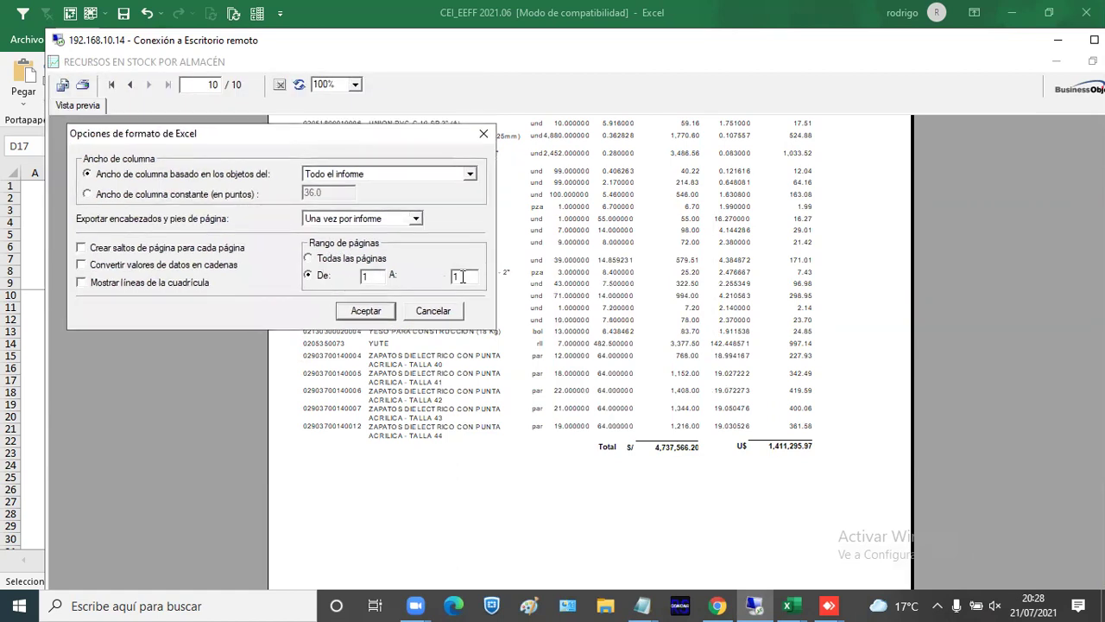
text(0)
click(366, 312)
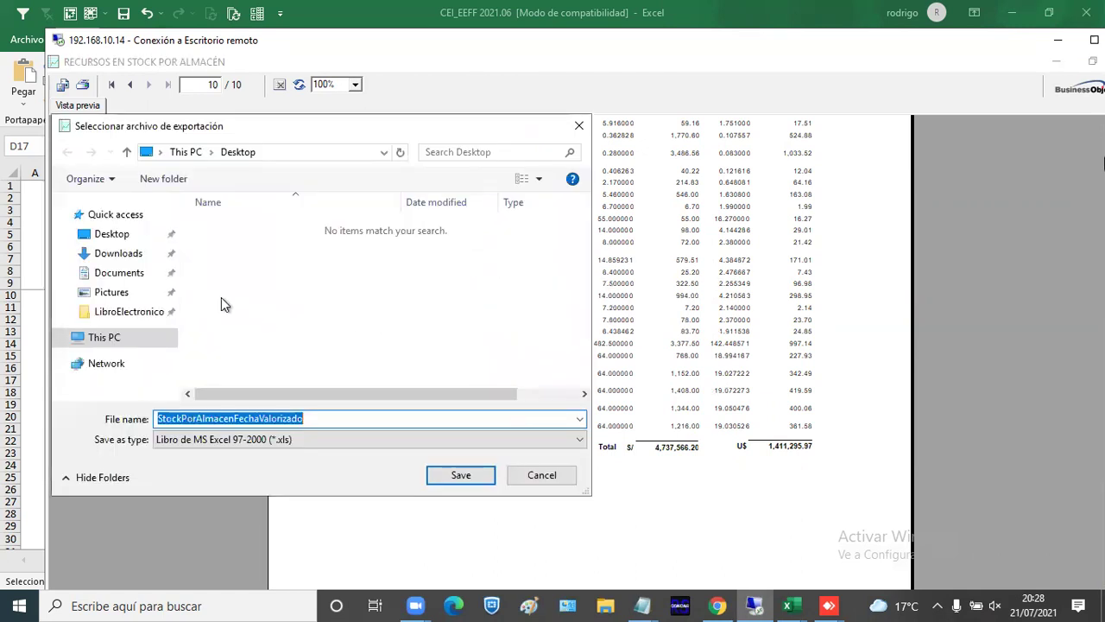
click(119, 240)
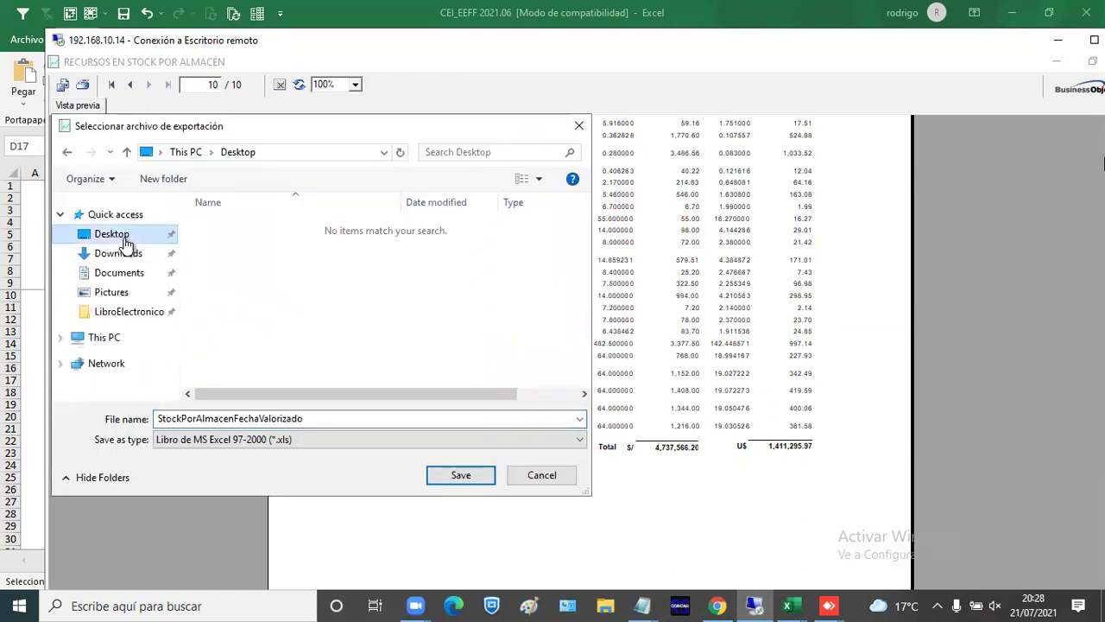
click(458, 479)
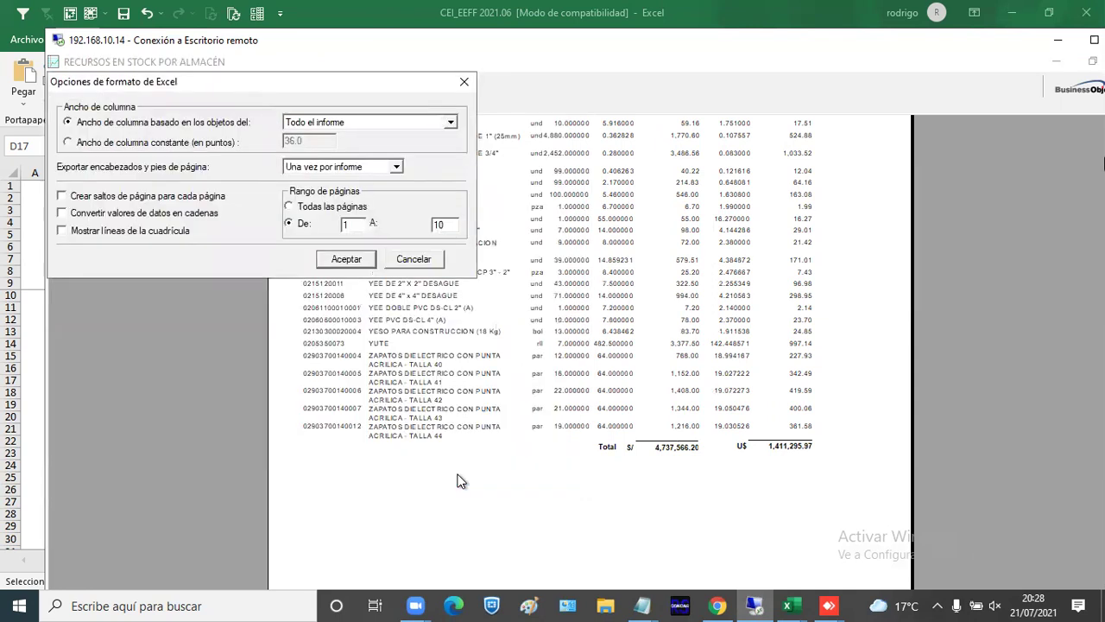
click(351, 261)
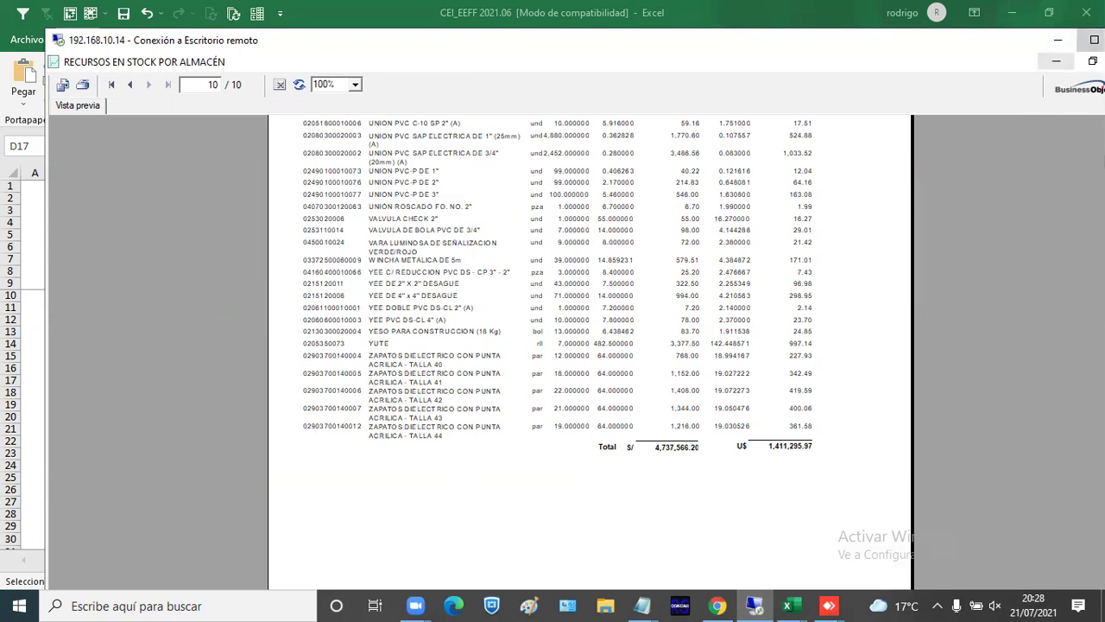
click(1094, 40)
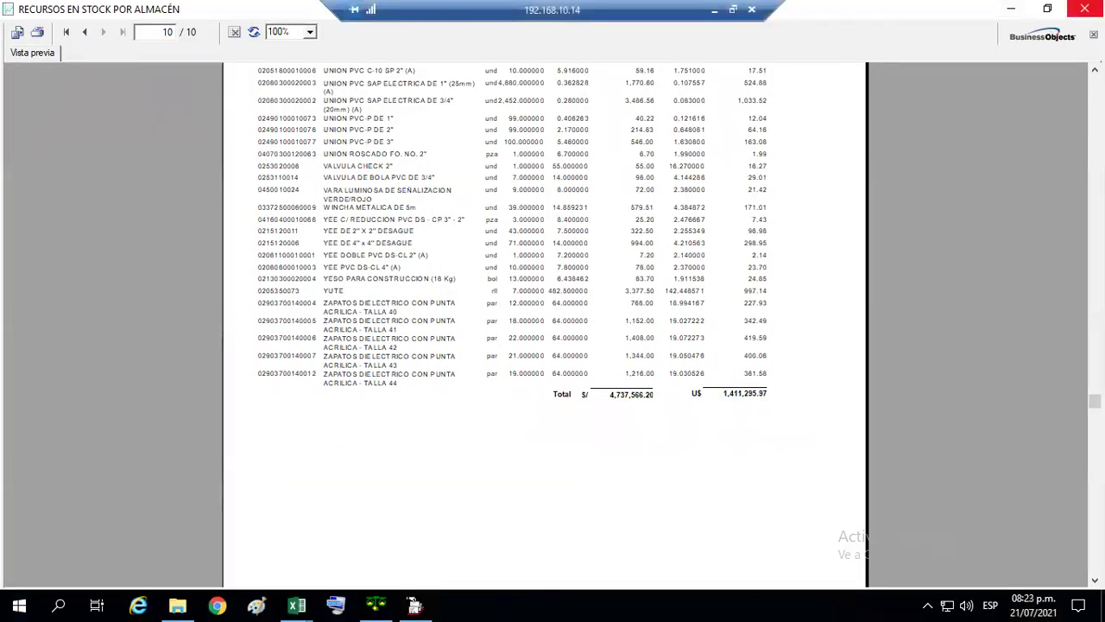
click(1085, 9)
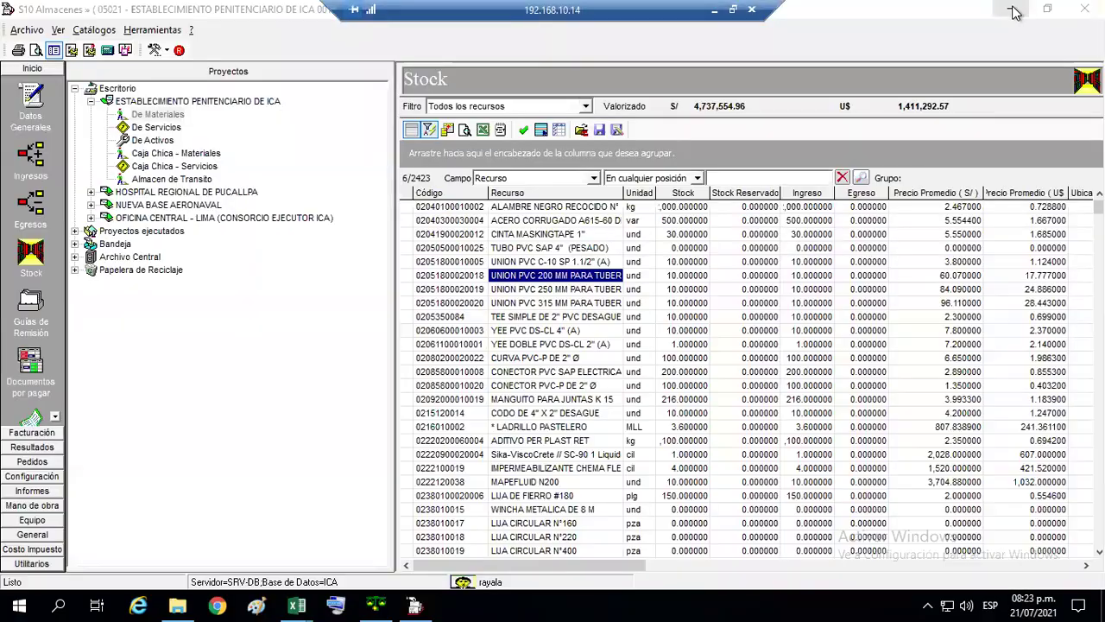
Minimize S10 Almacenes, open the exported stockporalmacenfechavalorizado workbook from the remote desktop and go to the totals at its end.
click(1013, 13)
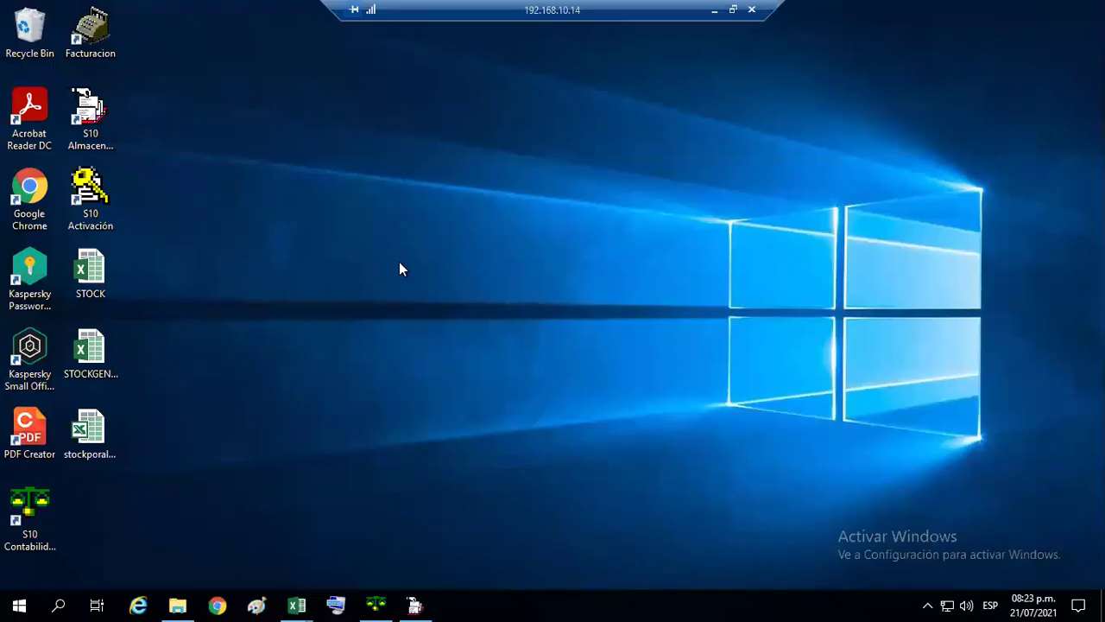
double_click(73, 454)
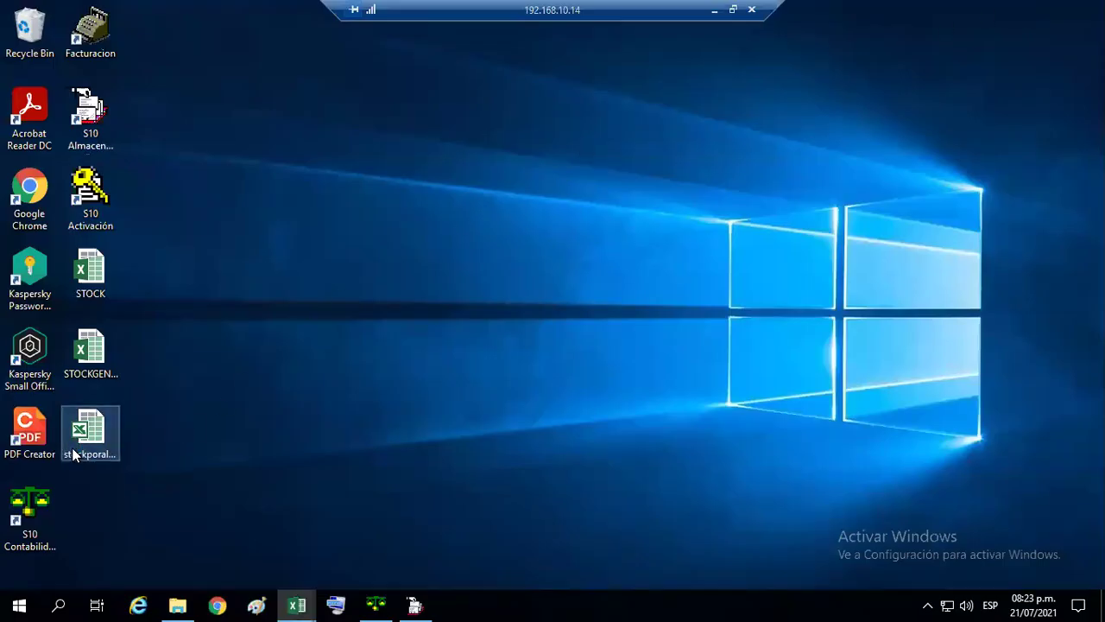
scroll(245, 406, down, 8)
scroll(245, 406, down, 20)
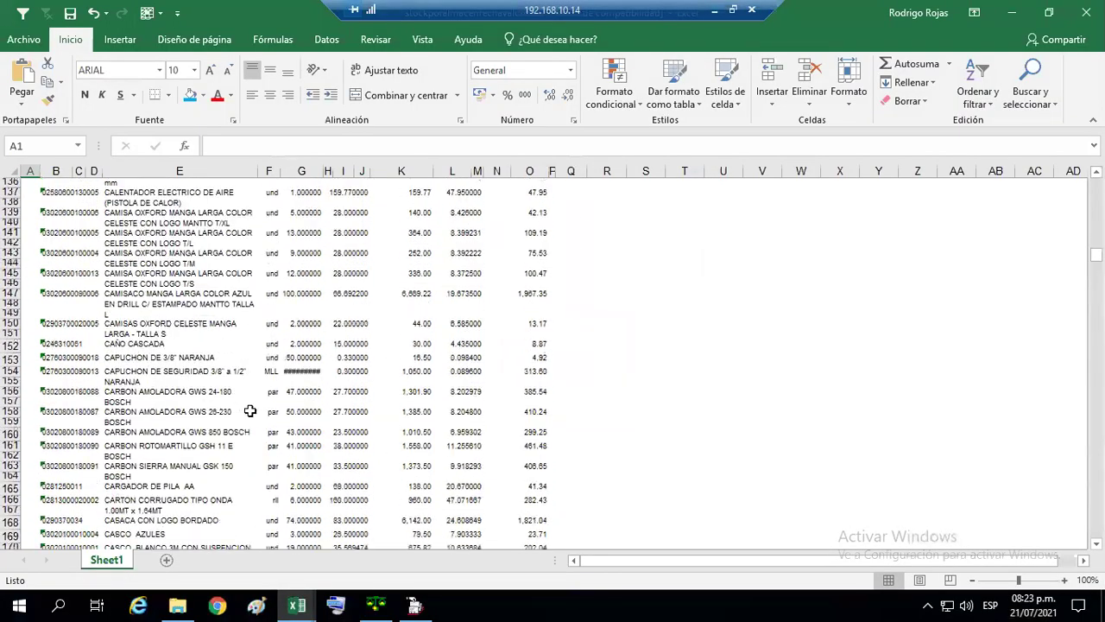
scroll(251, 400, down, 20)
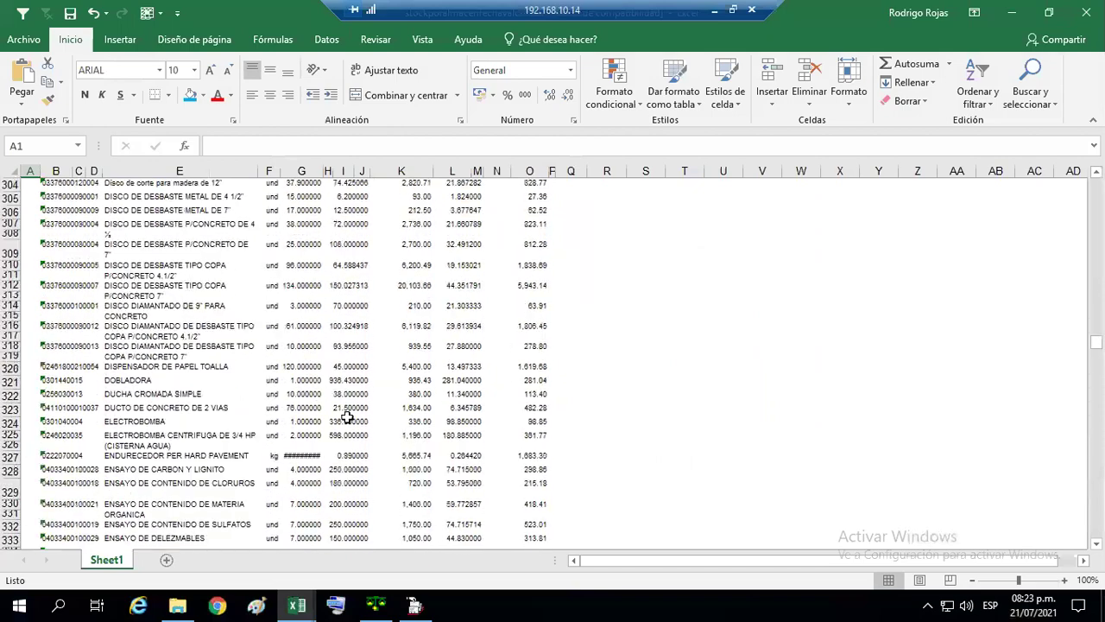
scroll(346, 423, down, 20)
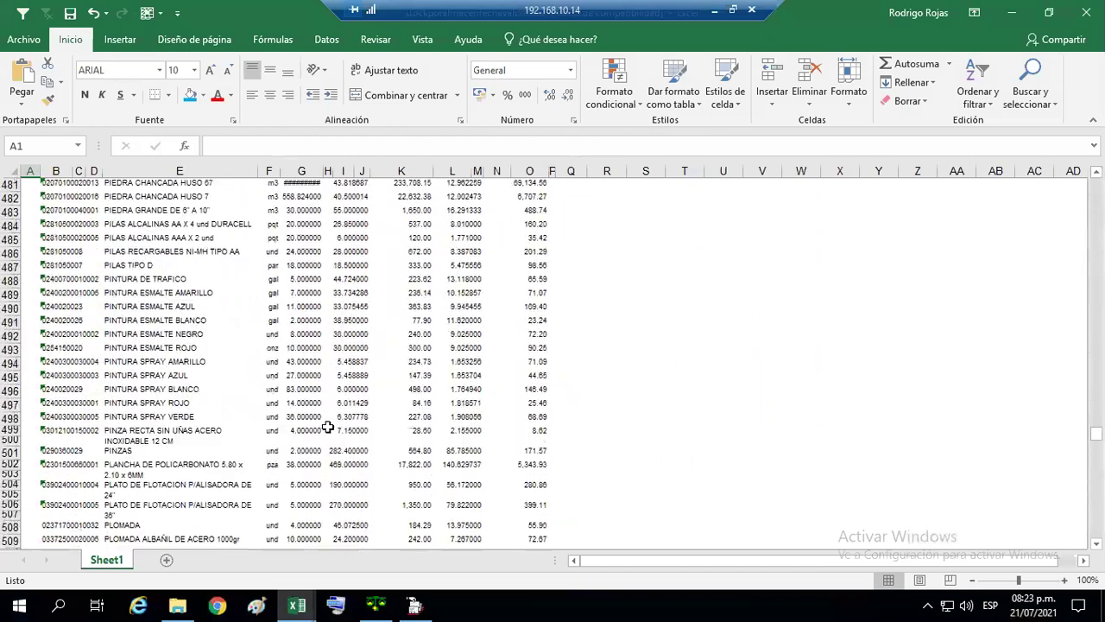
scroll(332, 436, down, 20)
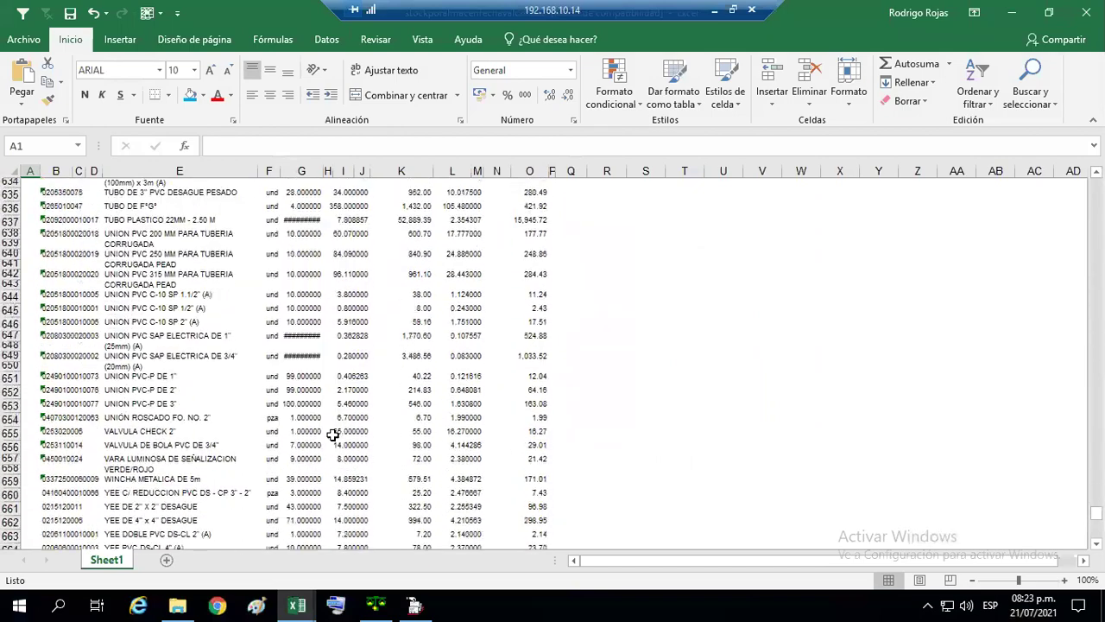
scroll(333, 433, up, 4)
Reduce the height of row 679, directly below the Total row, in the exported stock workbook.
click(406, 390)
scroll(406, 390, up, 1)
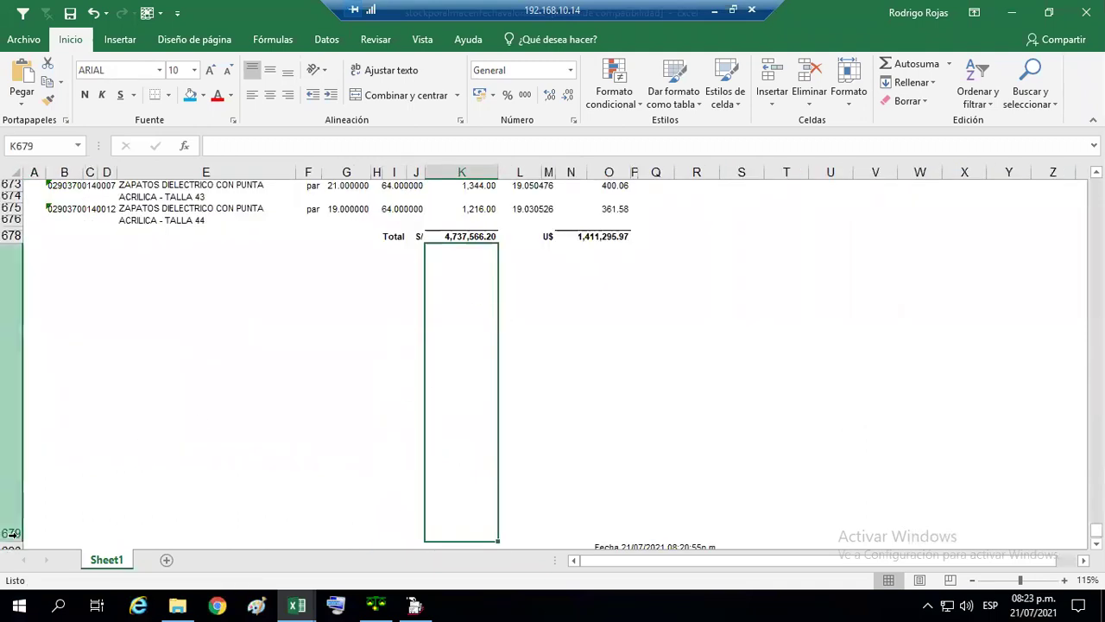
drag(11, 540, 41, 267)
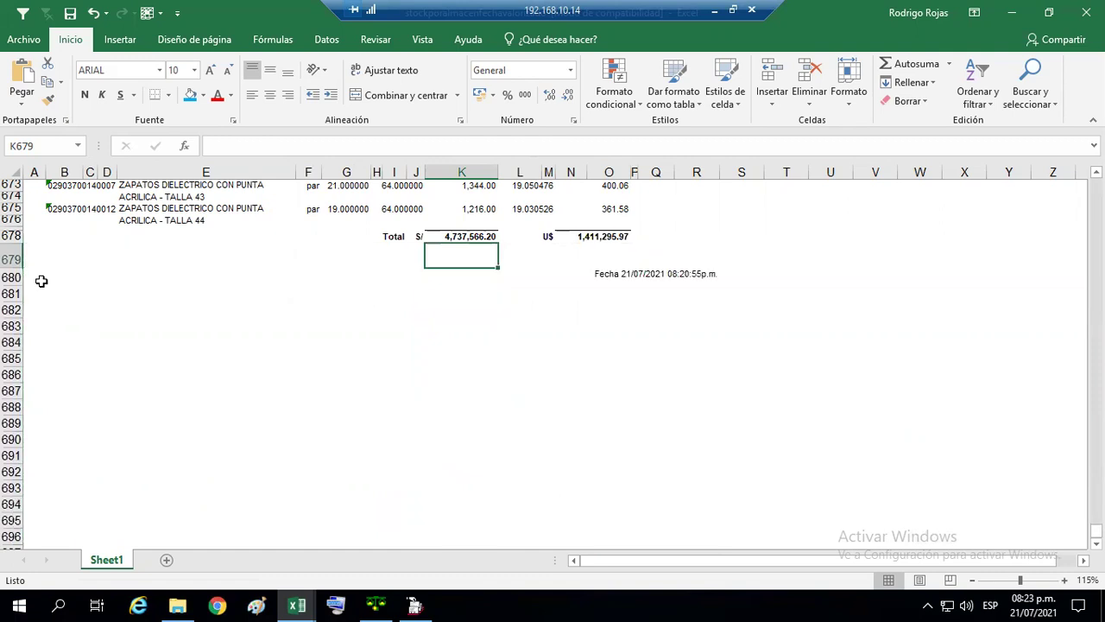
Reduce the remote session to a window and paste the copied SF sheet material balance into K679, below the soles total.
key(alt+Tab)
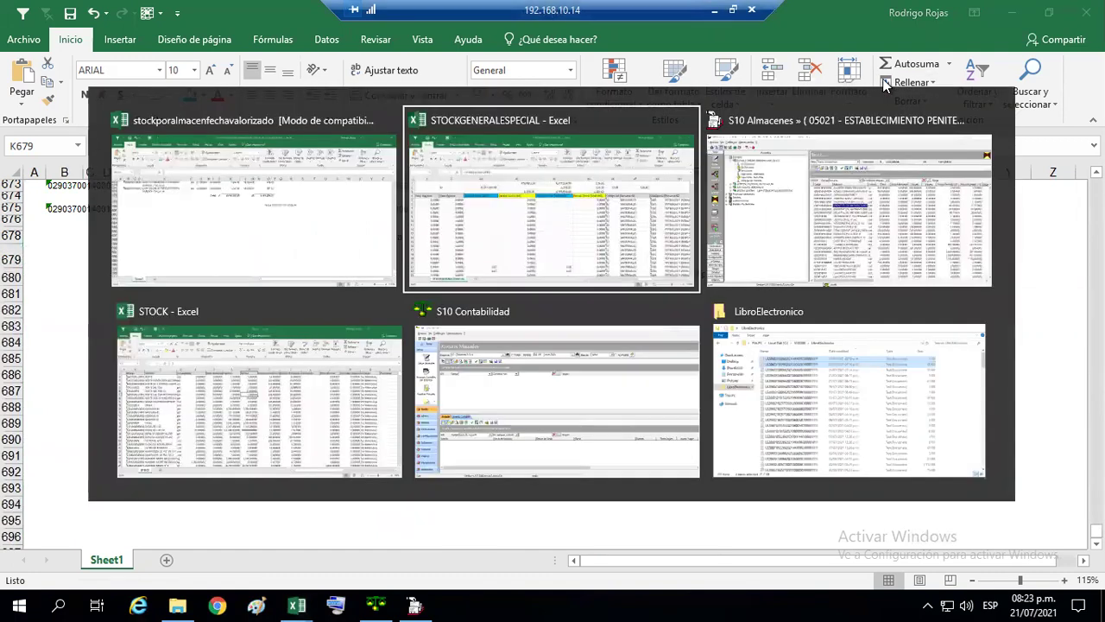
key(ctrl+alt+Break)
key(alt+Tab)
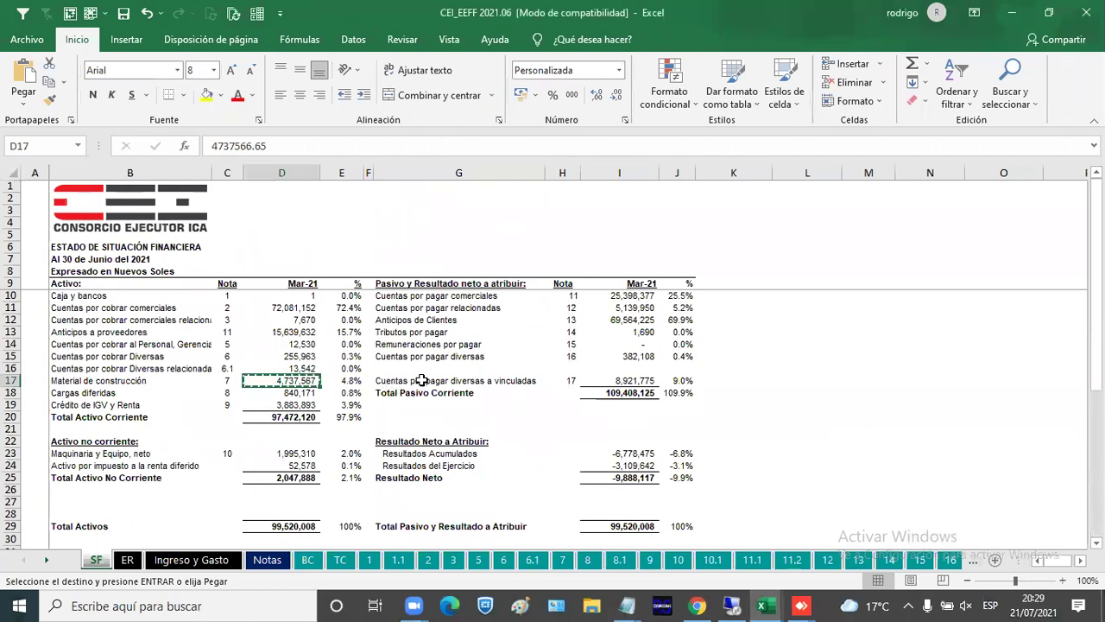
key(alt+Tab)
right_click(516, 309)
click(582, 366)
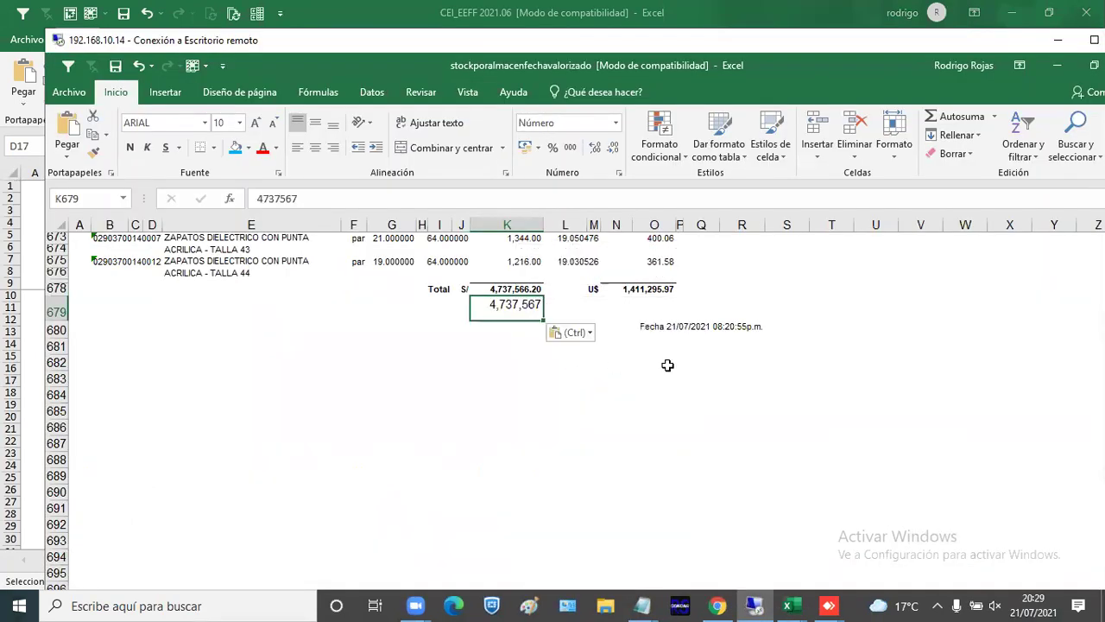
Enter the formula =+K679-K678 in K680 to subtract the exported stock total from the financial statement balance.
key(Down)
text(+)
key(Up)
text(-)
key(Up)
key(Up)
key(Return)
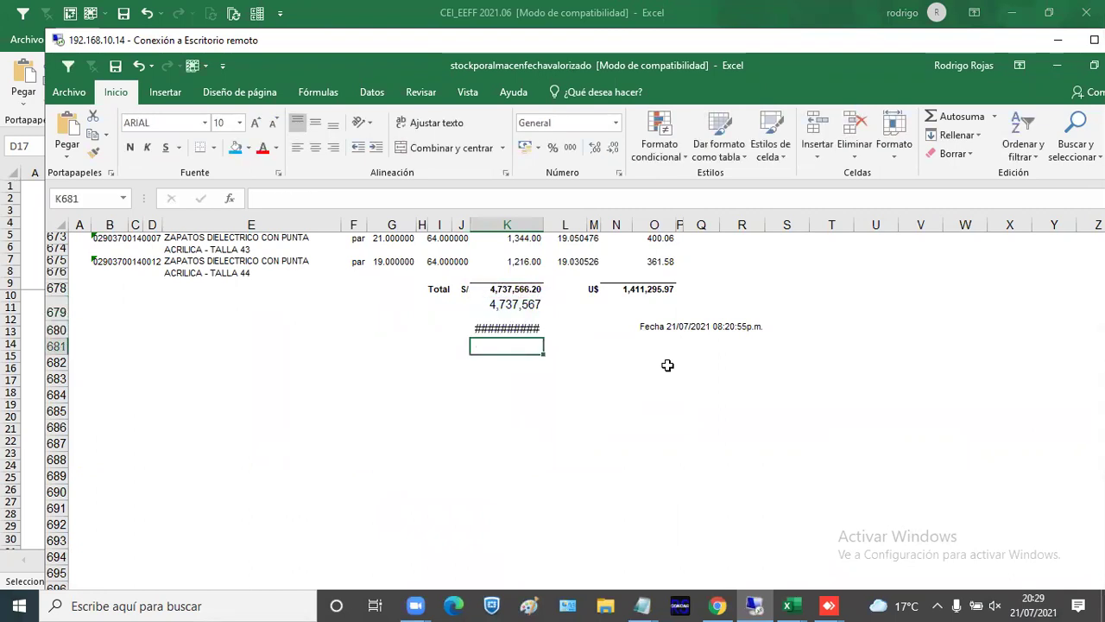
Apply the thousands-separator accounting format to the difference in K680 and check the cells its formula references.
click(500, 322)
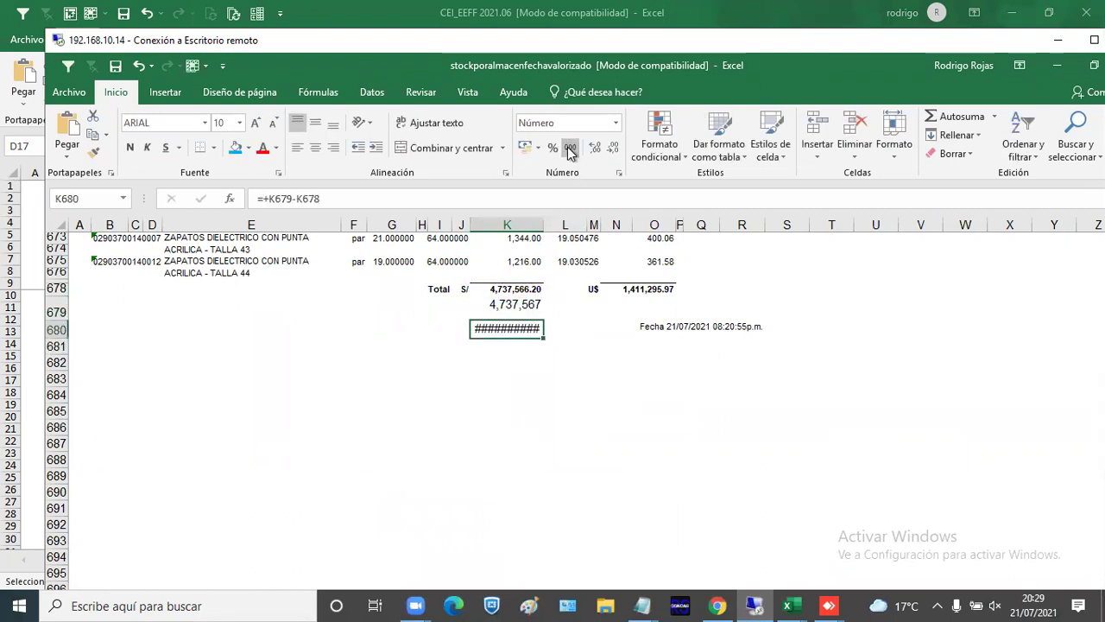
click(570, 146)
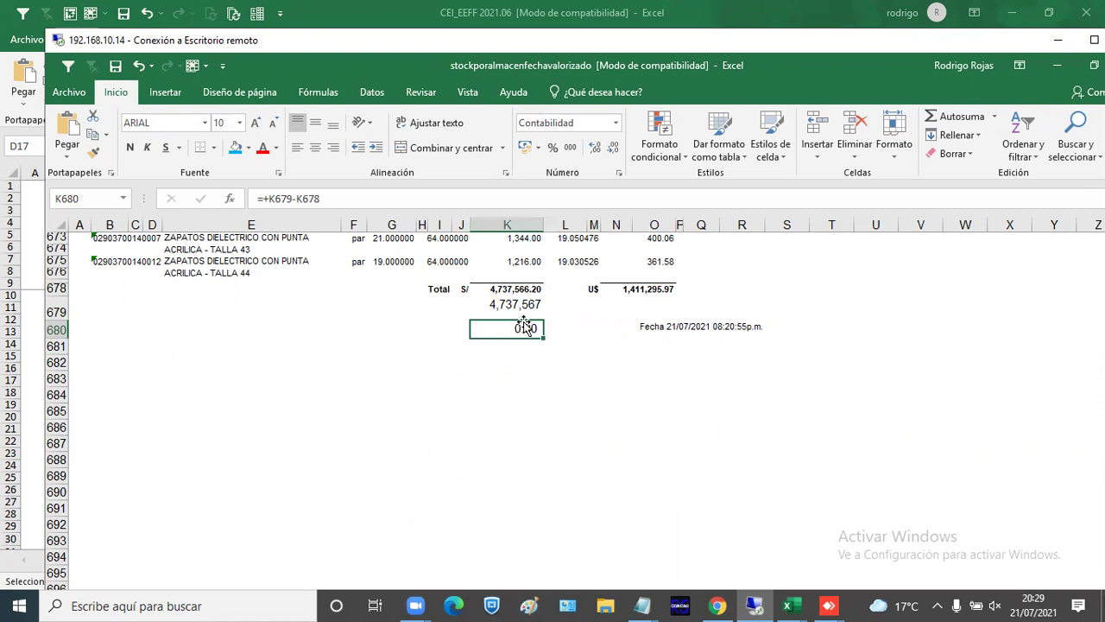
click(553, 302)
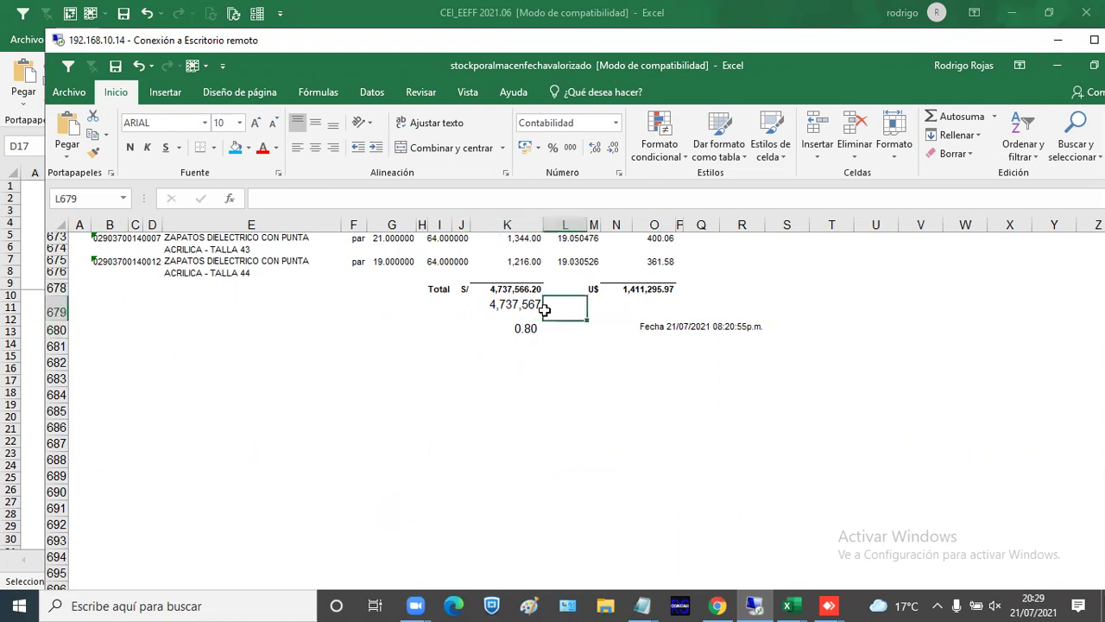
double_click(521, 329)
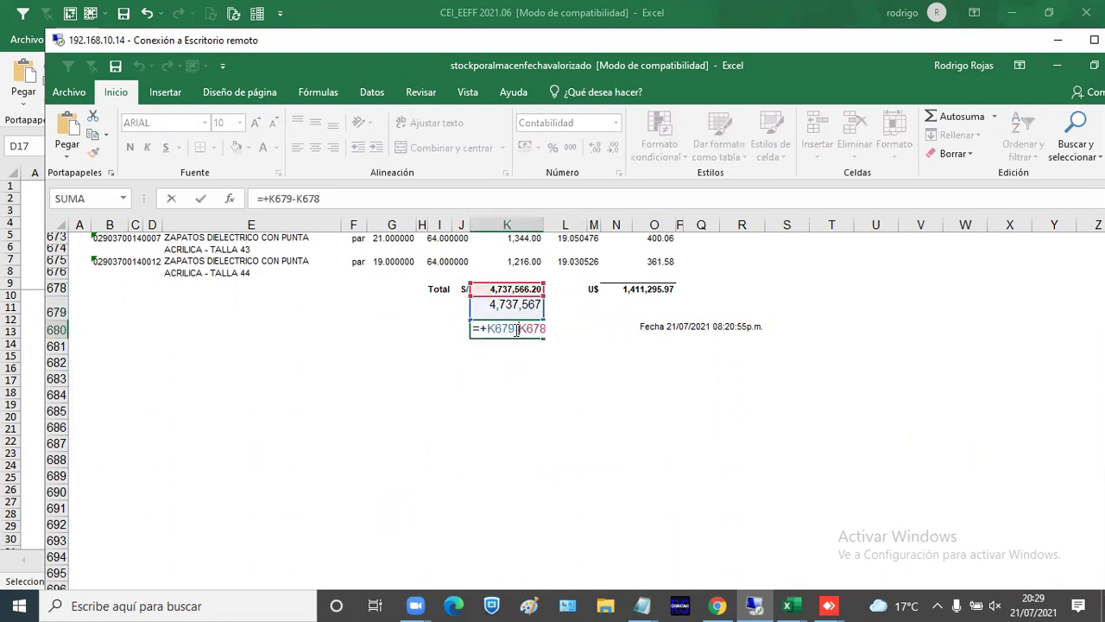
key(Return)
Look through the open local windows, return to the remote session and maximize it to full screen.
key(alt+Tab)
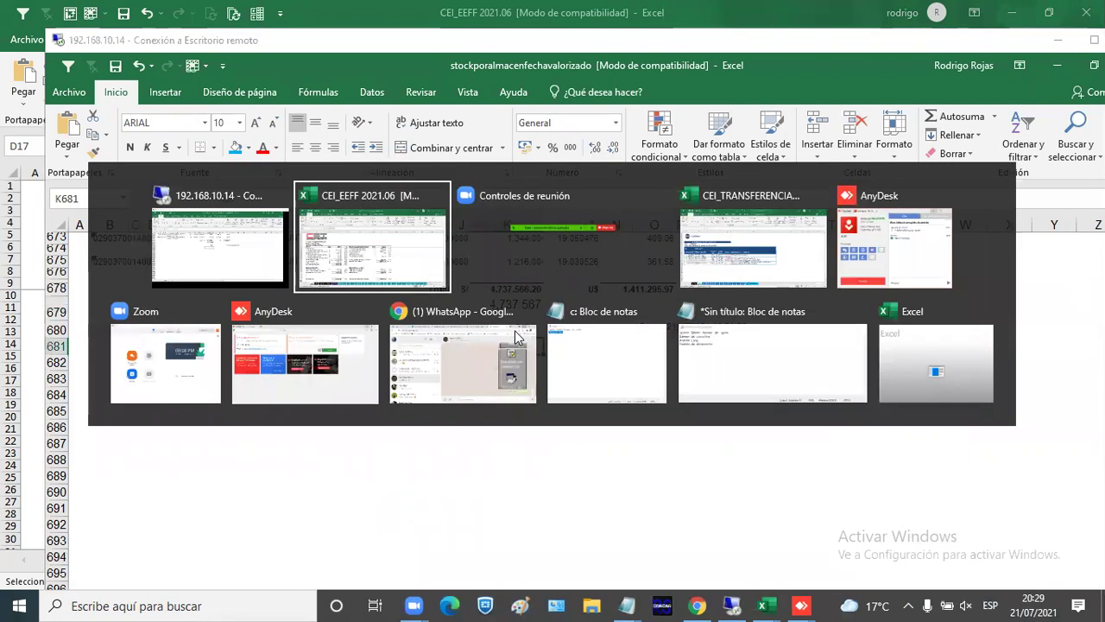
key(alt+Tab)
key(alt+Tab)
key(alt+Tab)
key(alt+Tab)
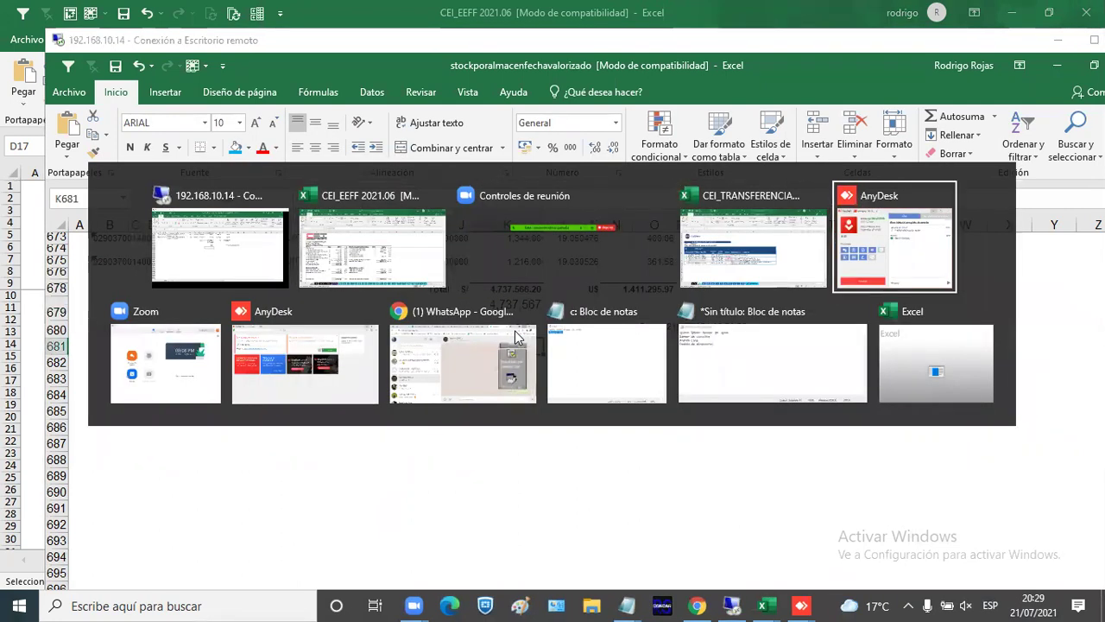
click(285, 263)
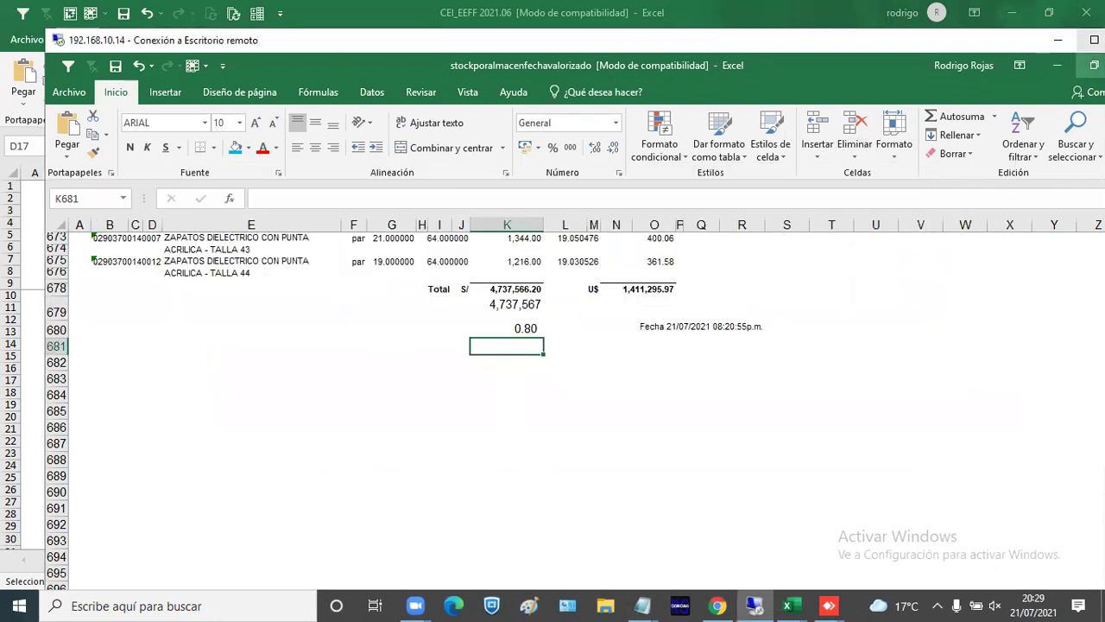
click(1094, 40)
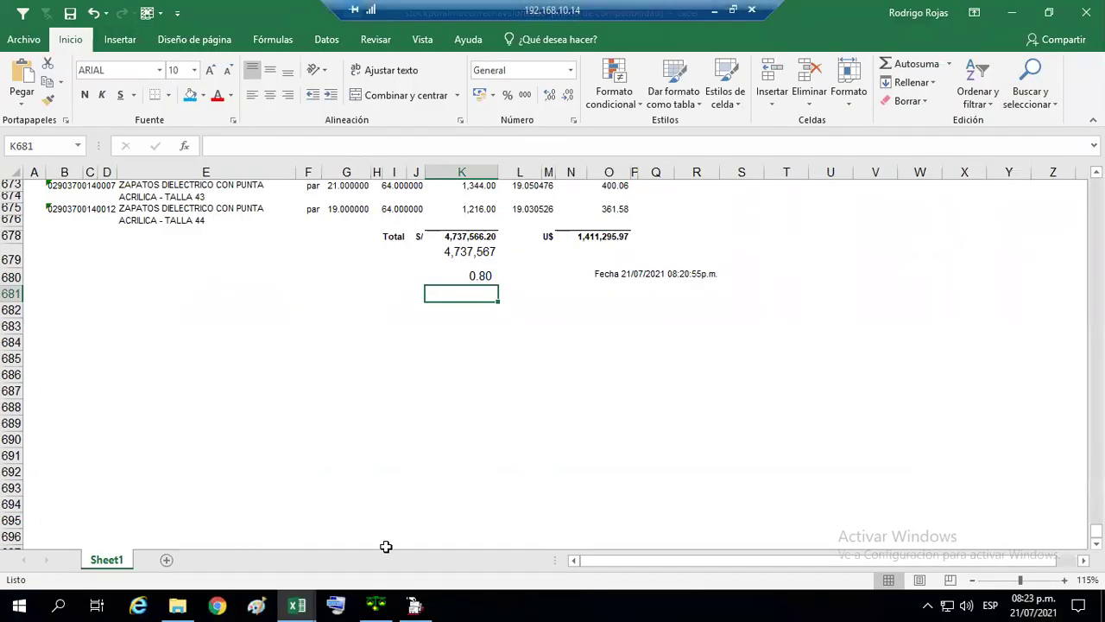
Review the totals in the STOCKGENERALESPECIAL workbook, return to the exported stock workbook, and switch to S10 Contabilidad.
mouse_move(311, 599)
click(298, 542)
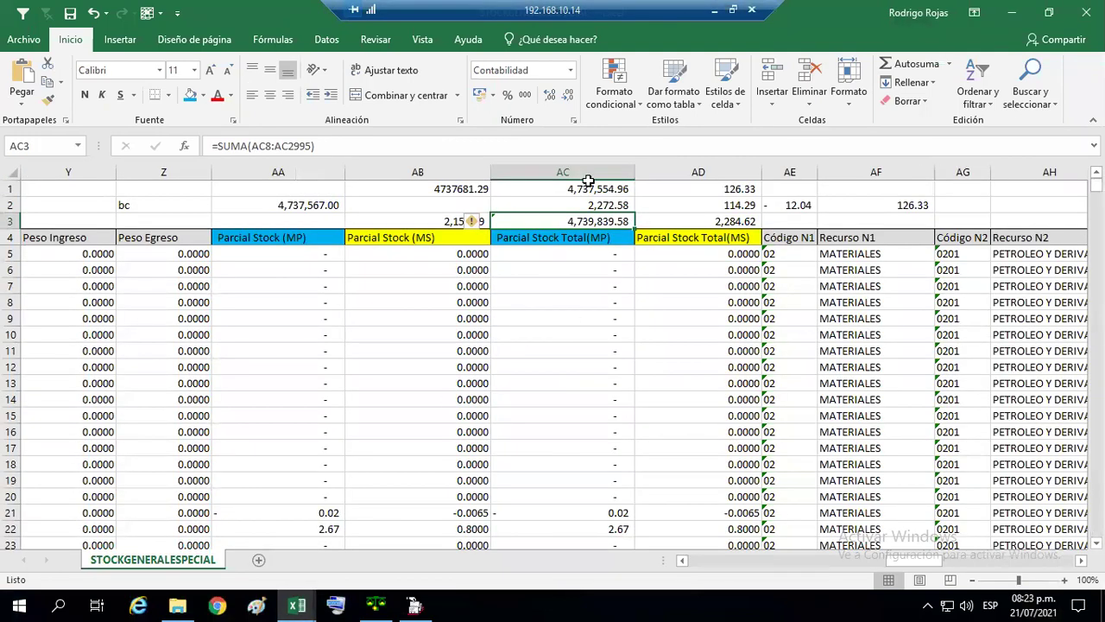
mouse_move(298, 599)
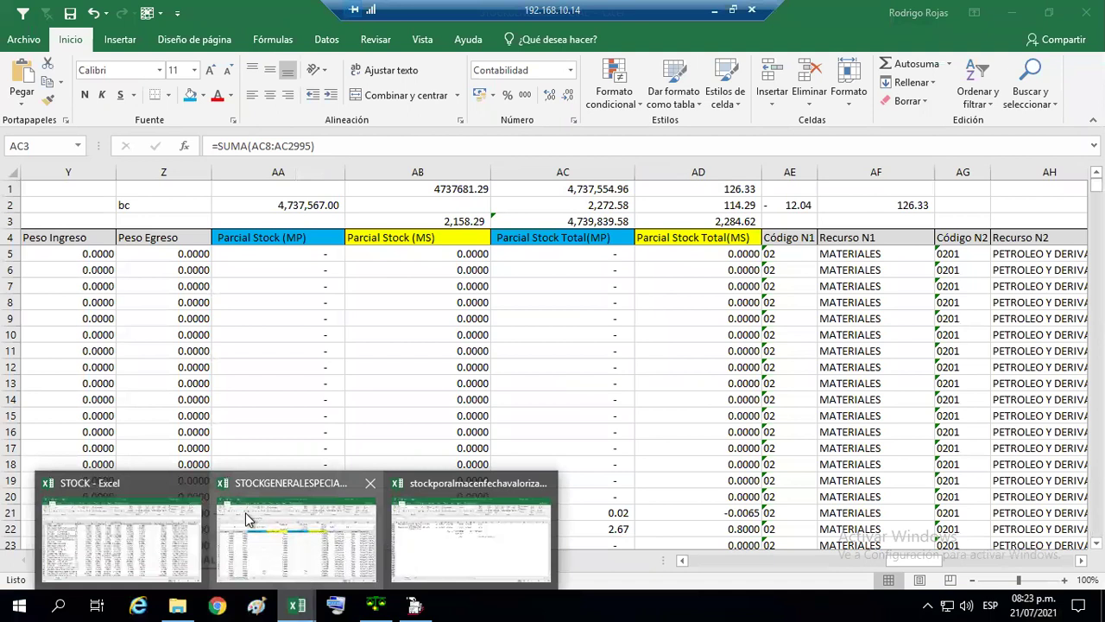
click(415, 530)
click(376, 605)
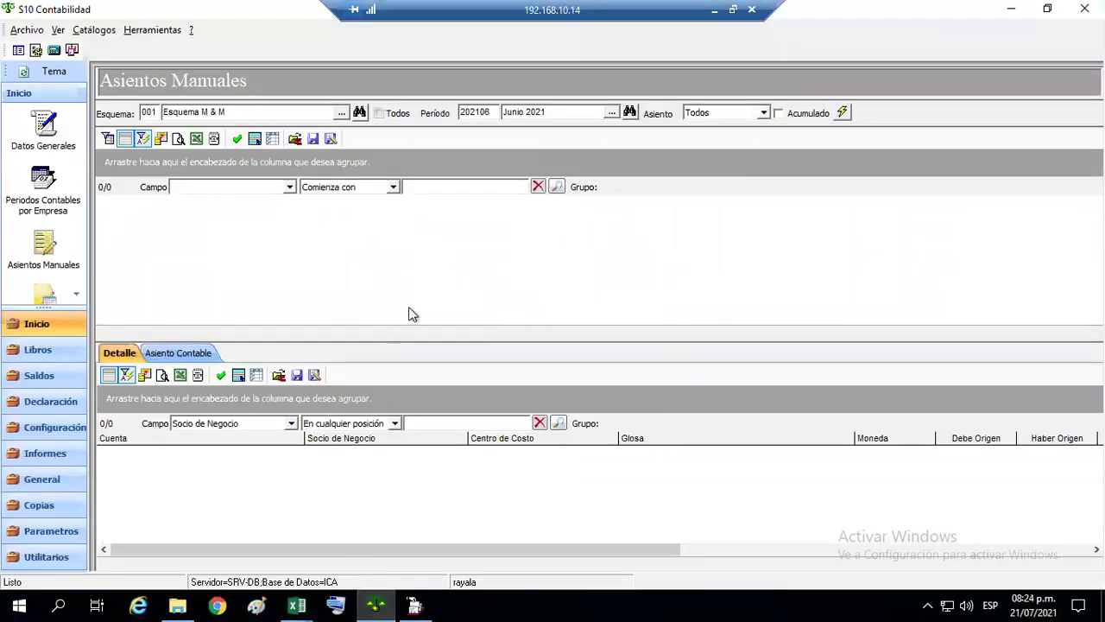